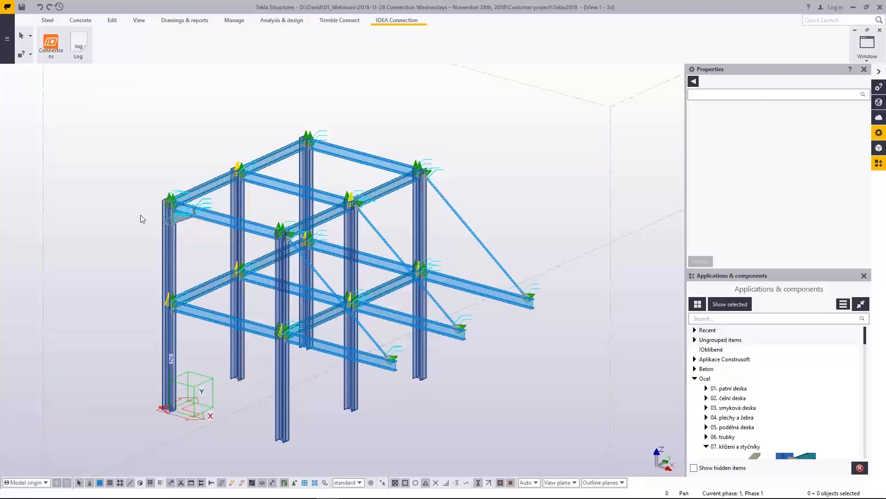
scroll(179, 209, up, 1)
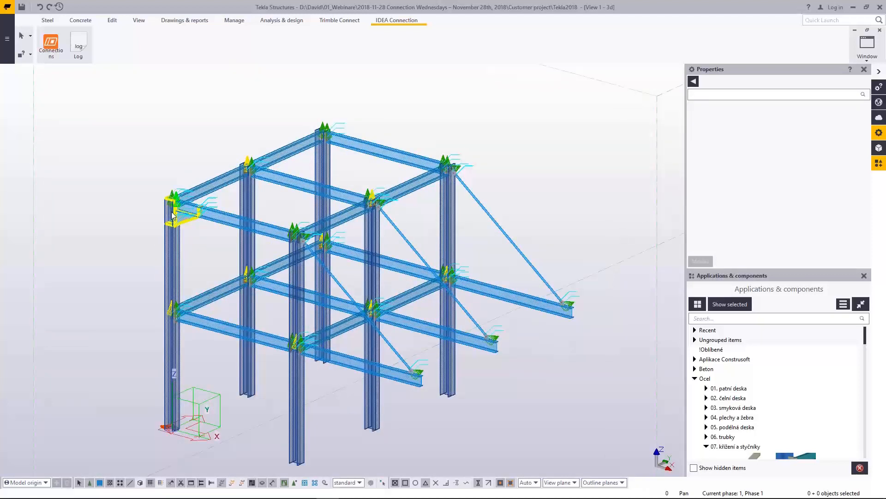
scroll(175, 216, up, 3)
scroll(175, 216, up, 3)
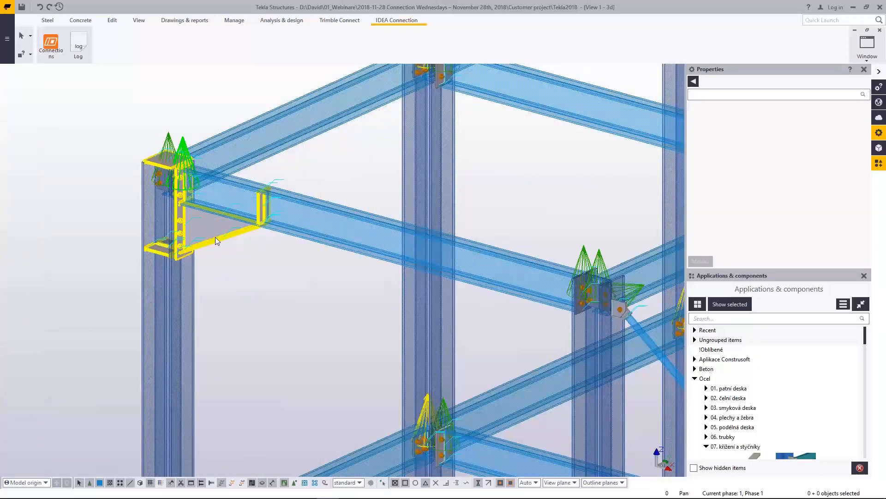
- Switch to SAP2000 and launch the SAP2000v20PlugIn_IDEA_Connection plugin for the SAP_example01 model
key(alt+Tab)
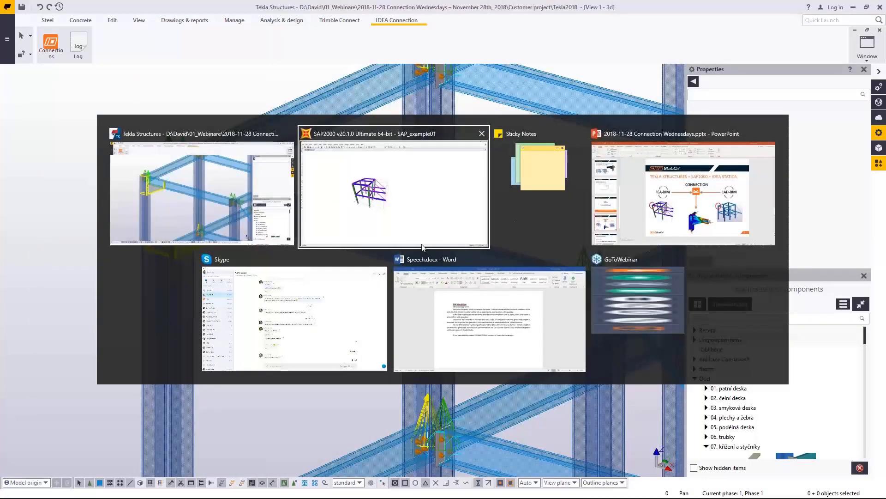
click(378, 224)
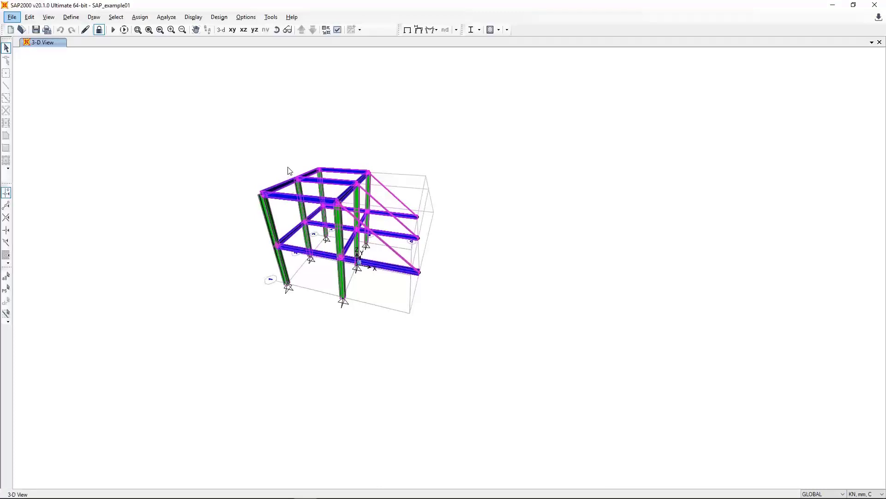
click(272, 17)
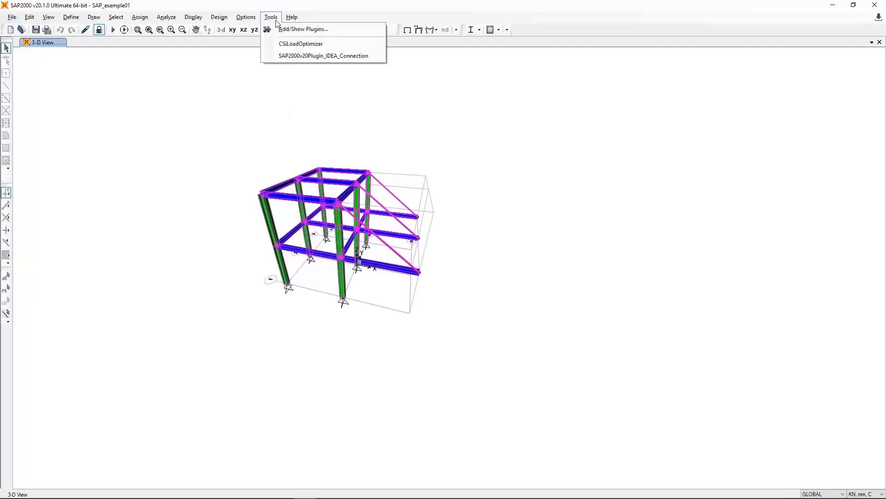
click(300, 55)
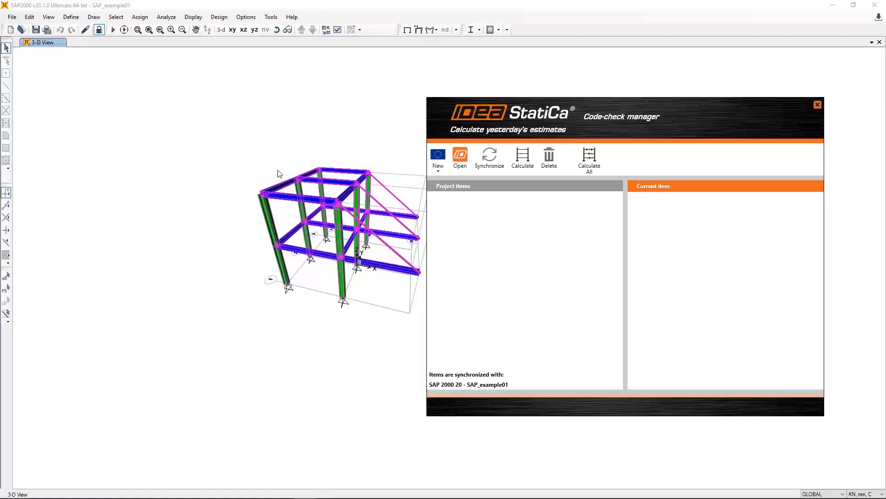
- Select the frame's top corner node with its column and two beams and create a new ECEN connection from them
drag(278, 169, 254, 216)
scroll(274, 195, up, 3)
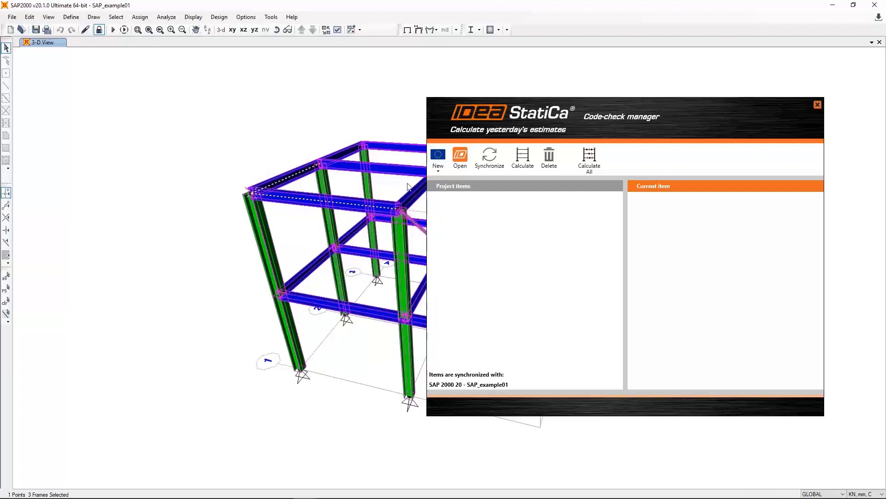
click(440, 168)
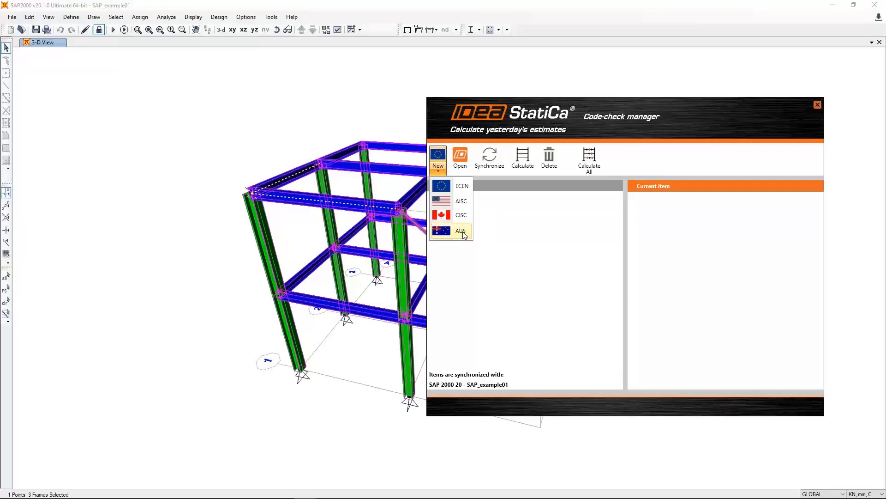
click(463, 187)
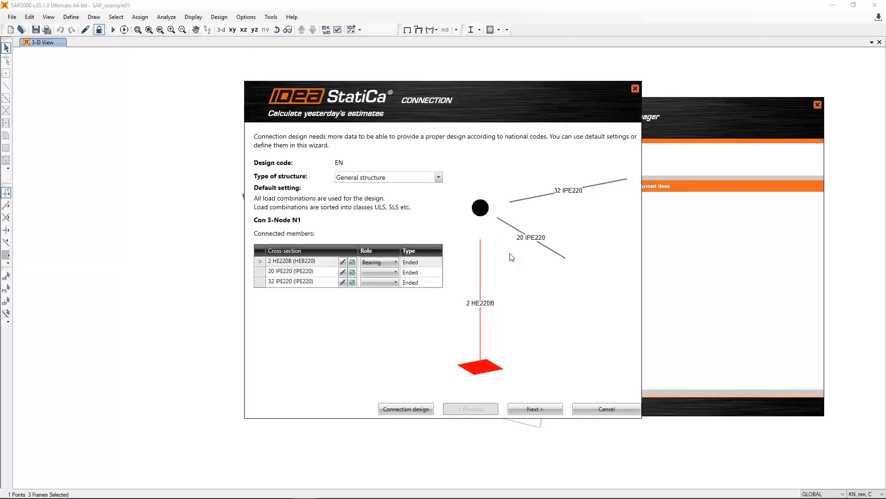
- Complete the connection wizard for a General structure, keeping the default member roles, load groups and the COMB1 and COMB2 combinations
middle_drag(512, 259, 519, 267)
scroll(519, 266, down, 2)
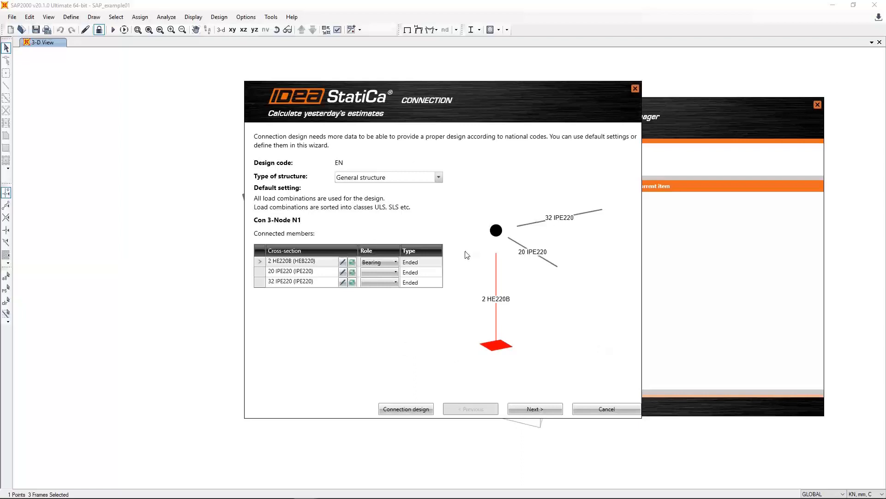
click(542, 410)
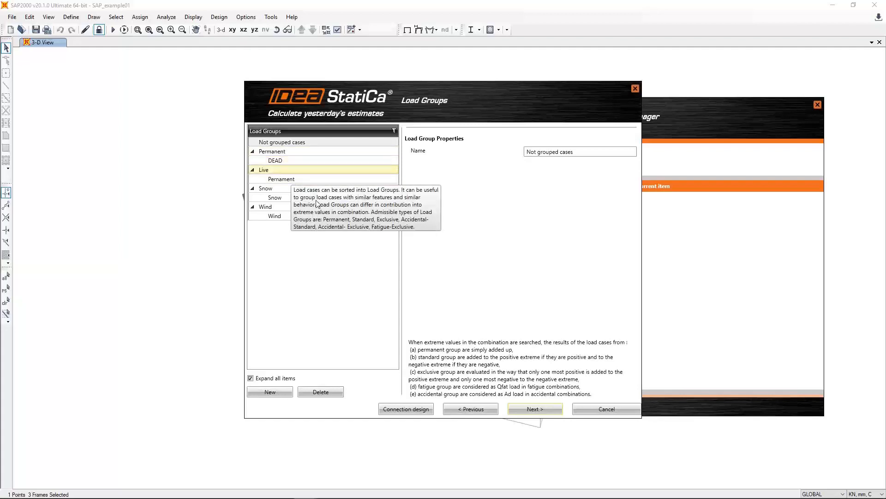
click(535, 409)
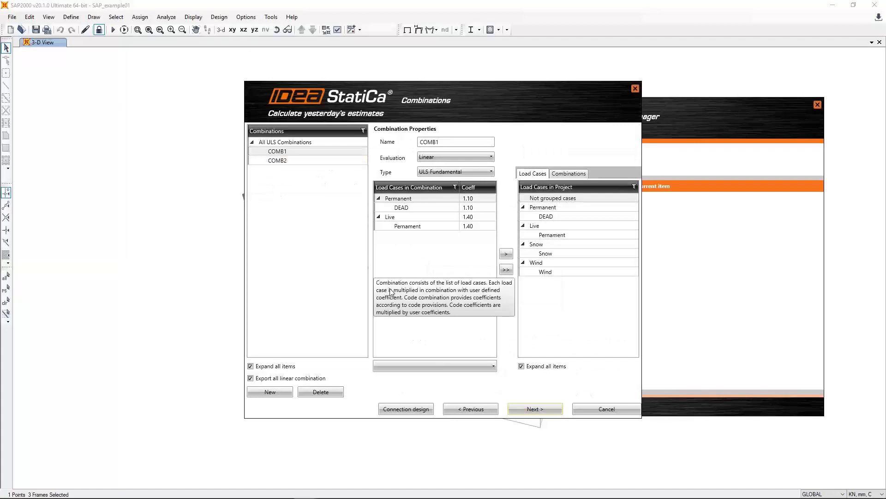
click(289, 161)
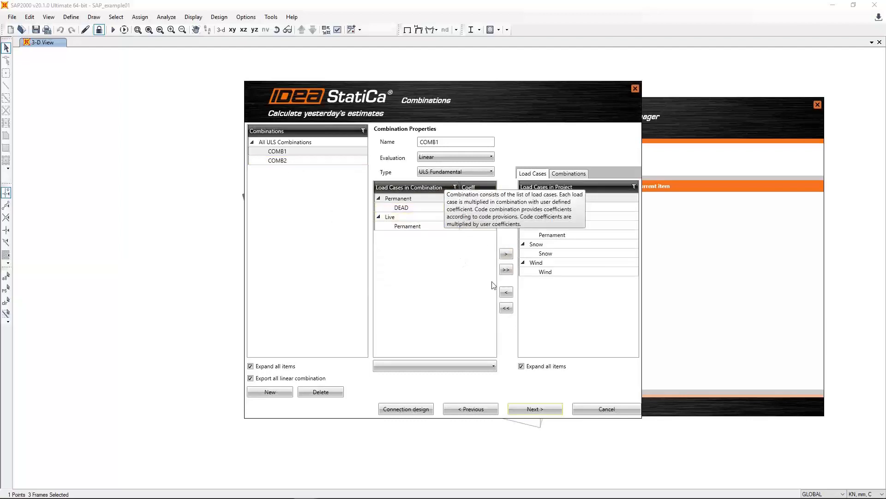
click(547, 406)
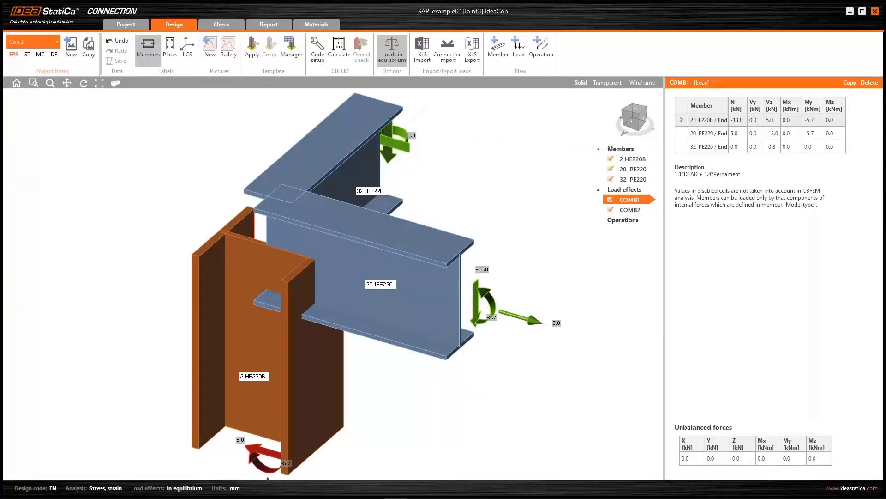
- Close the exported corner connection's design window and the Code-check manager linked to SAP2000
scroll(338, 214, down, 2)
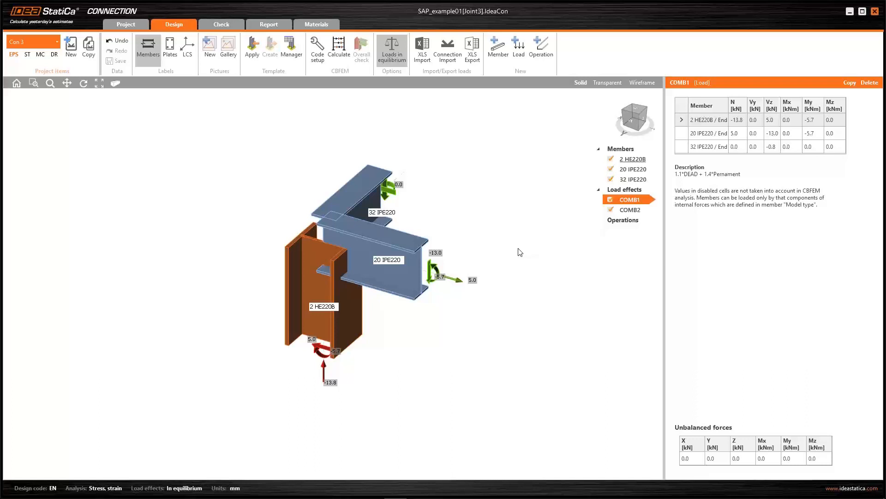
click(876, 11)
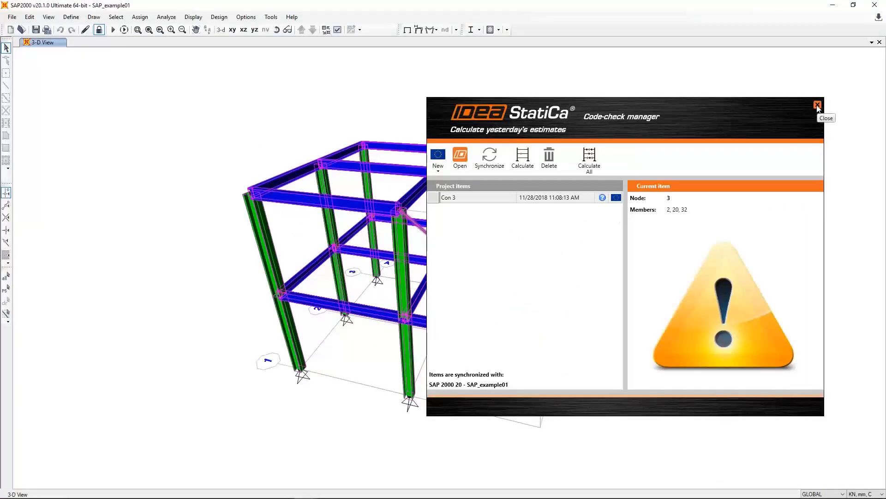
click(818, 105)
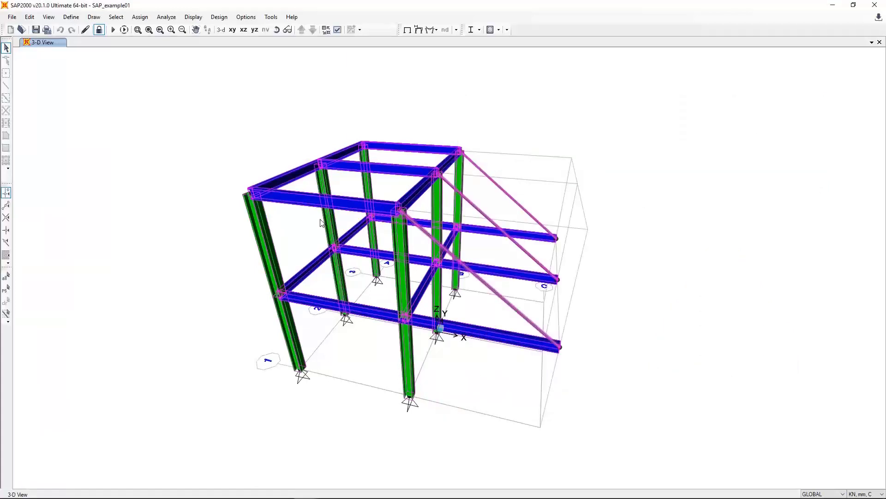
- Switch to Tekla Structures, launch the IDEA Code-check manager and place its window clear of the model's corner connection
key(alt+Tab)
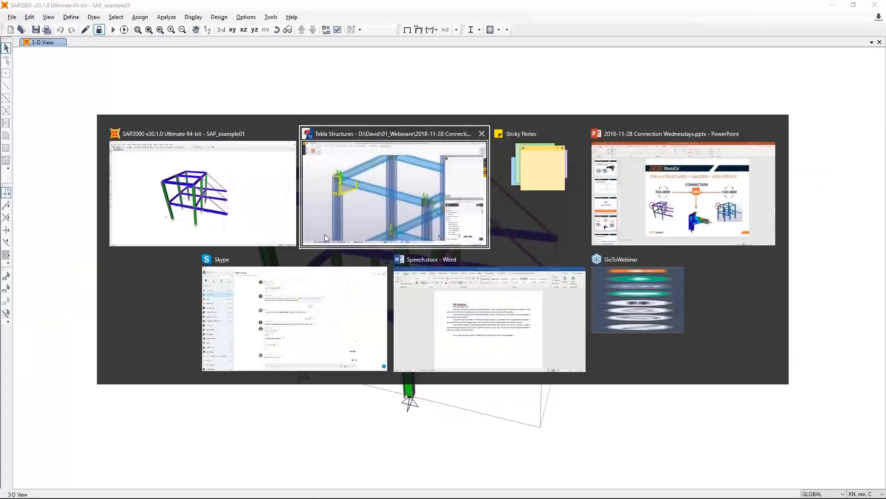
scroll(250, 224, down, 5)
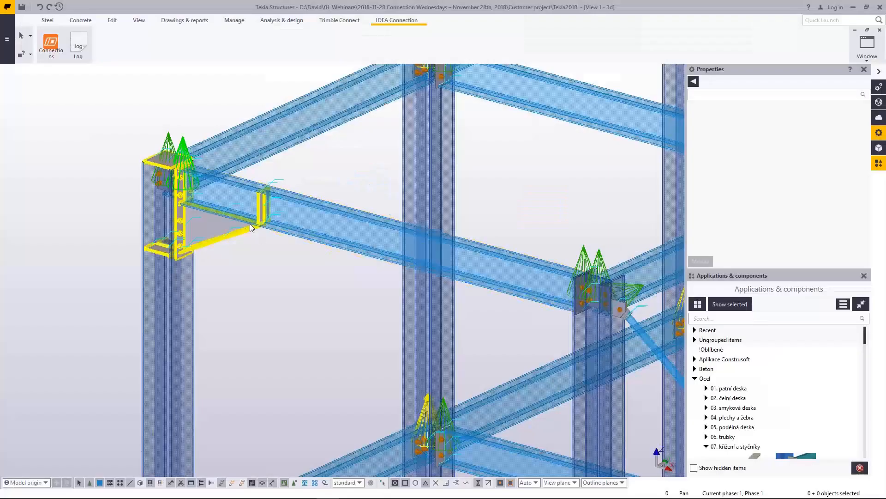
scroll(243, 225, down, 3)
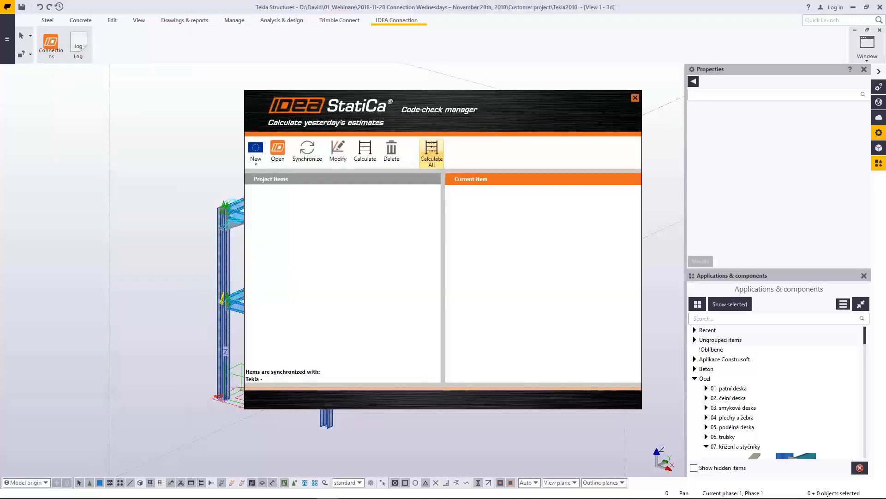
drag(430, 133, 548, 124)
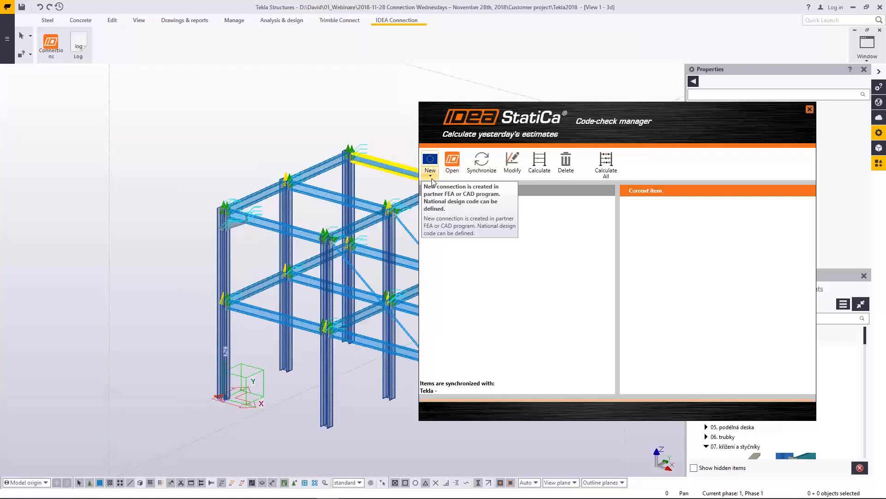
- Create a new ECEN connection and pick its connection point at the top of the corner column with the haunch
click(432, 177)
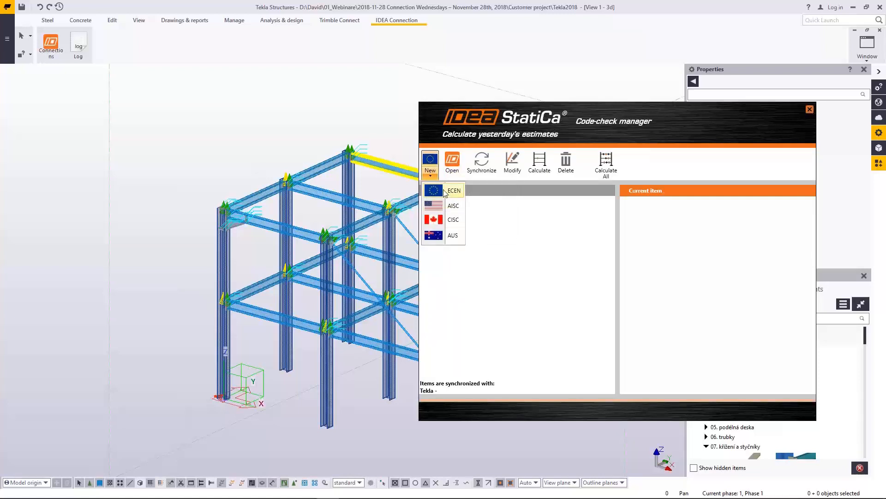
click(445, 192)
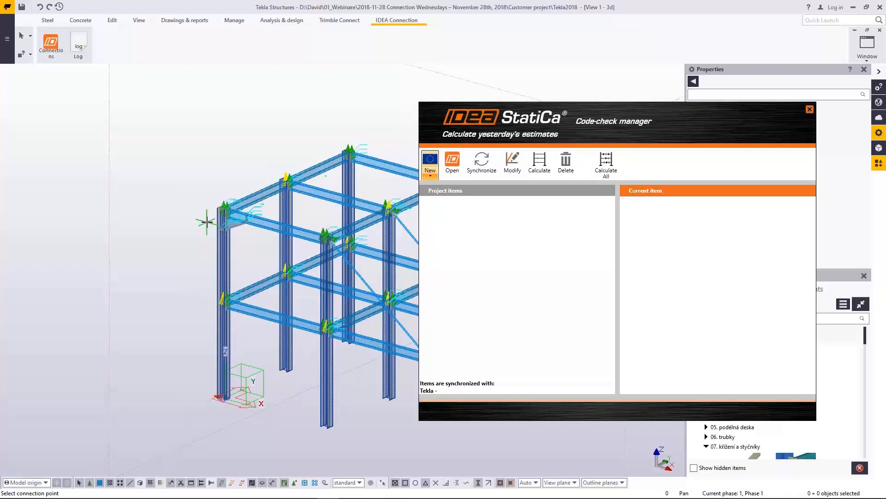
scroll(206, 217, up, 6)
scroll(241, 212, up, 1)
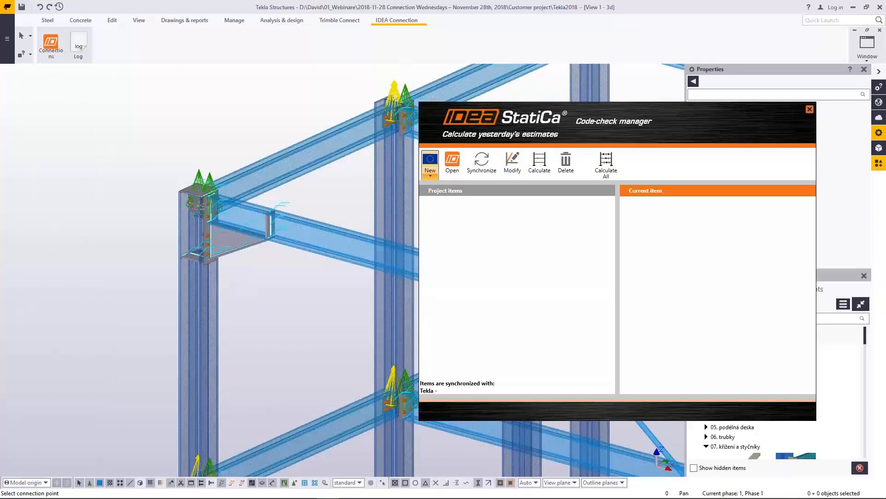
scroll(201, 203, up, 4)
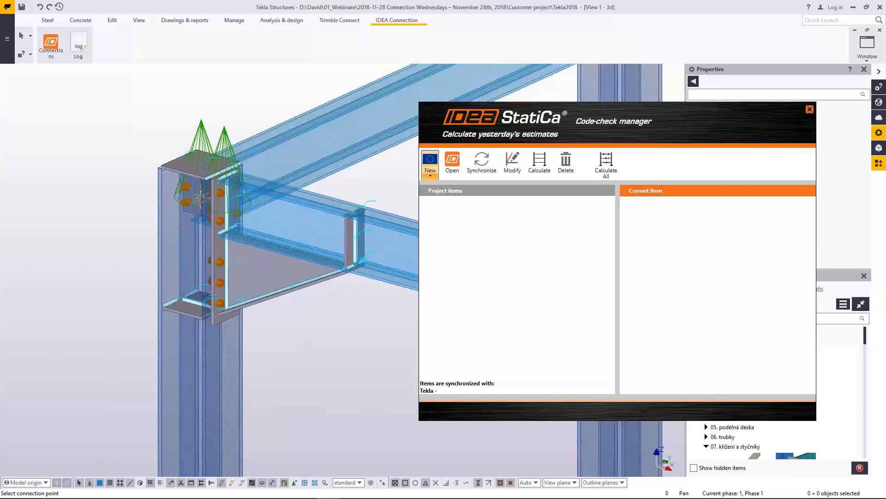
click(201, 200)
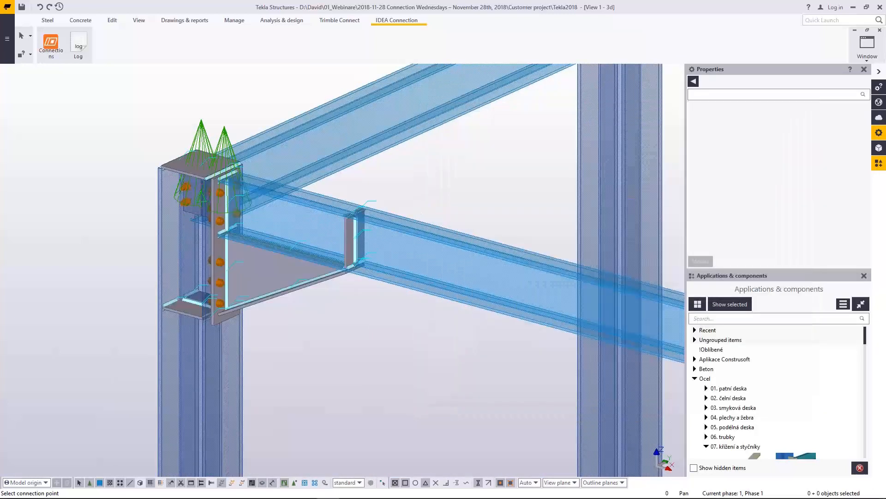
- Select the corner column and both top beams as connected members, and add all plates, bolts and welds around the haunched joint
scroll(201, 200, down, 5)
scroll(178, 182, down, 1)
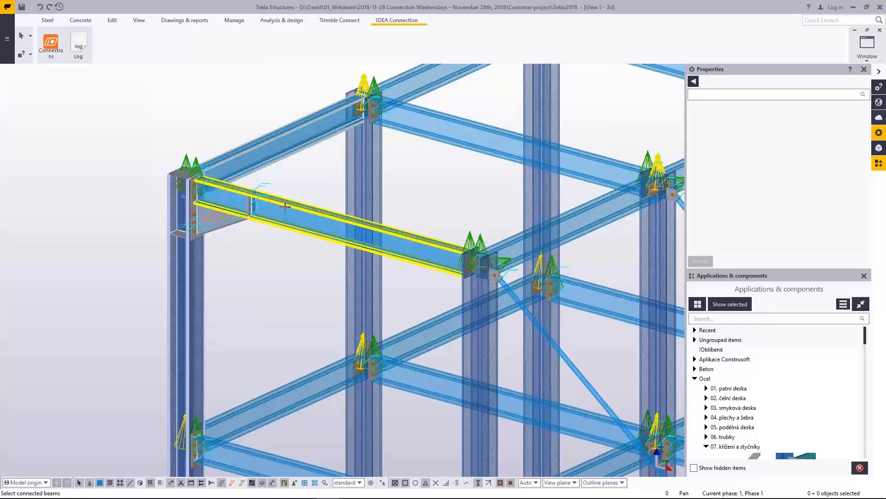
middle_click(260, 262)
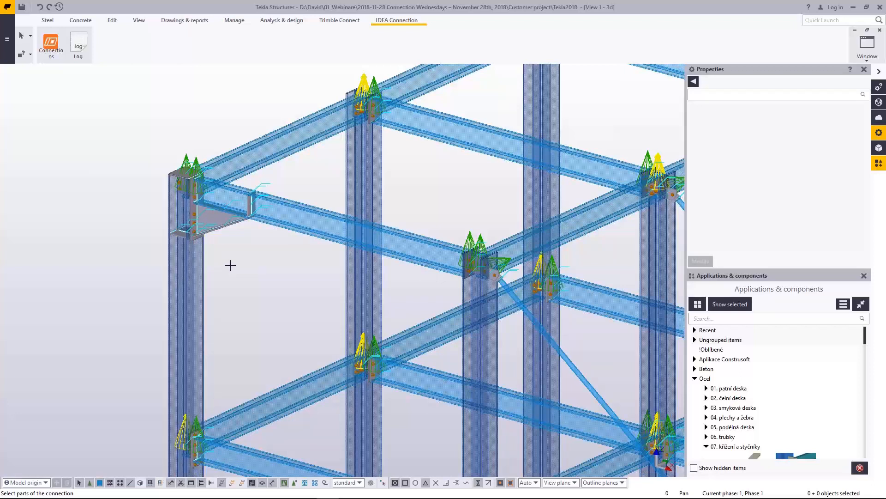
drag(120, 110, 281, 271)
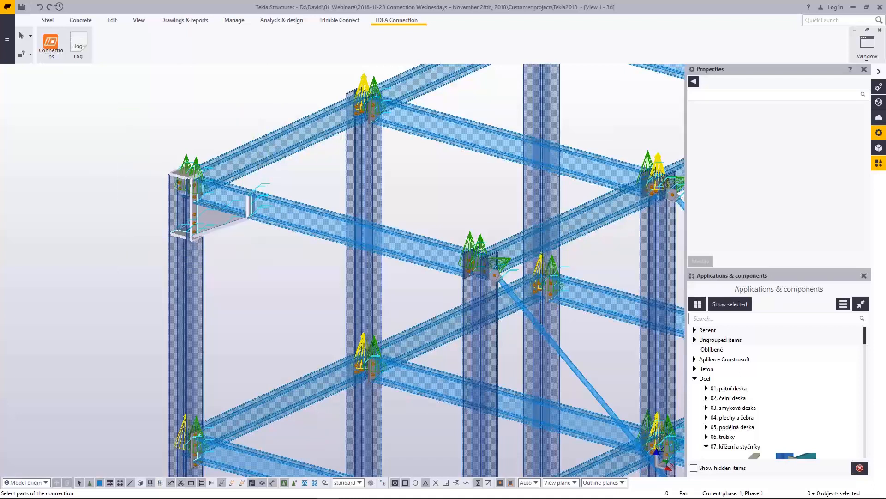
key(space)
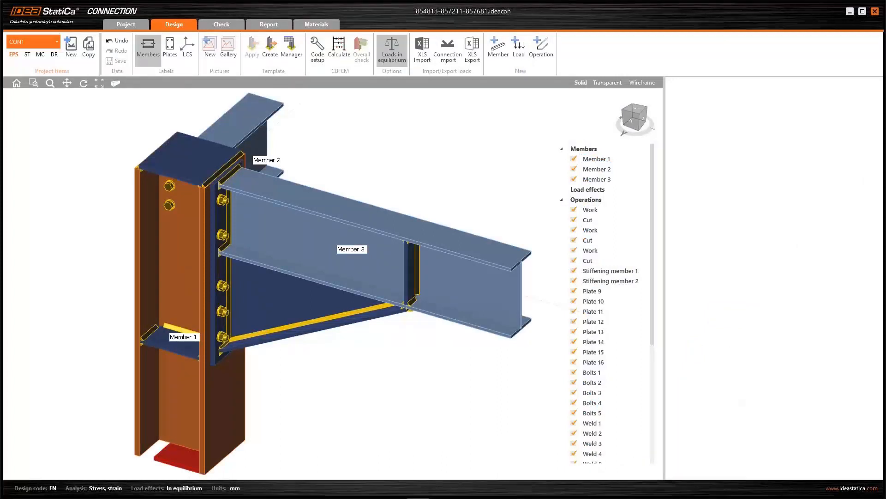
- Look over the haunched corner joint and open the load effects import from another IDEA StatiCa Connection project
scroll(356, 291, down, 2)
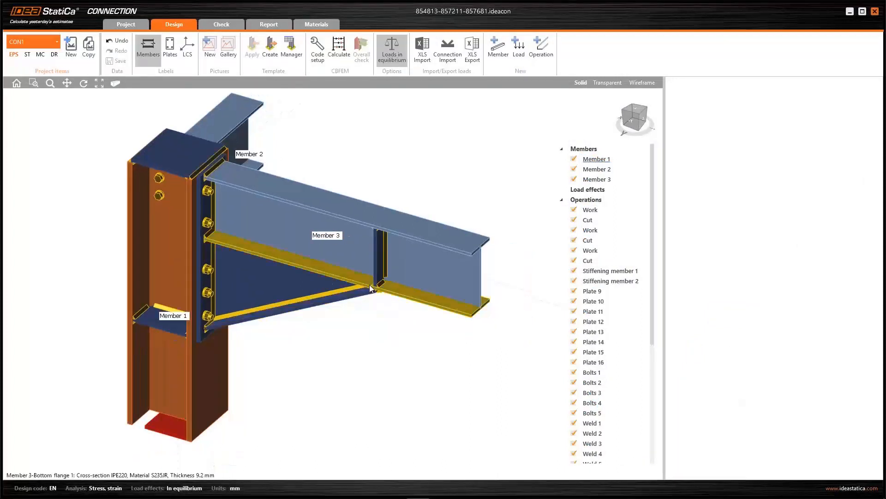
scroll(451, 298, down, 1)
right_drag(401, 394, 328, 250)
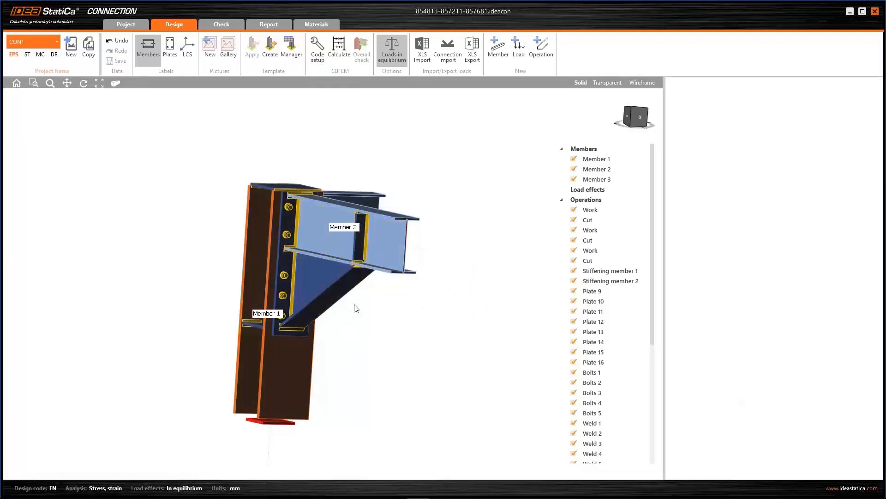
right_drag(362, 312, 389, 346)
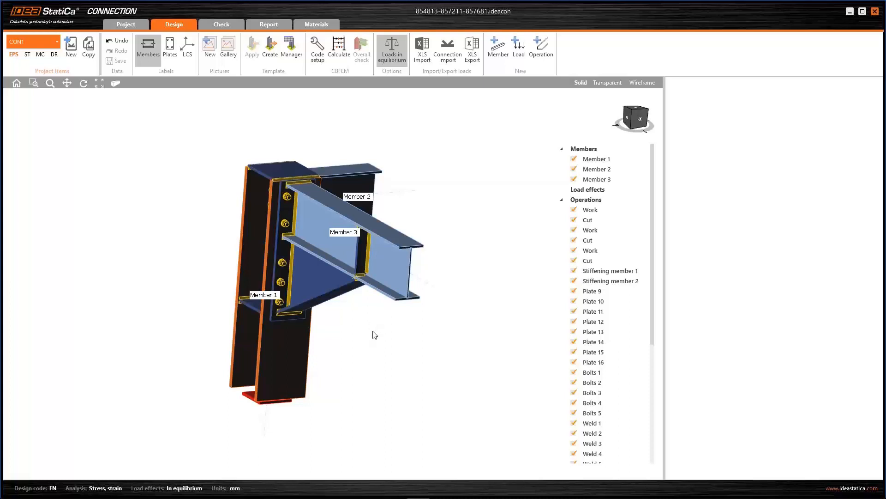
click(447, 56)
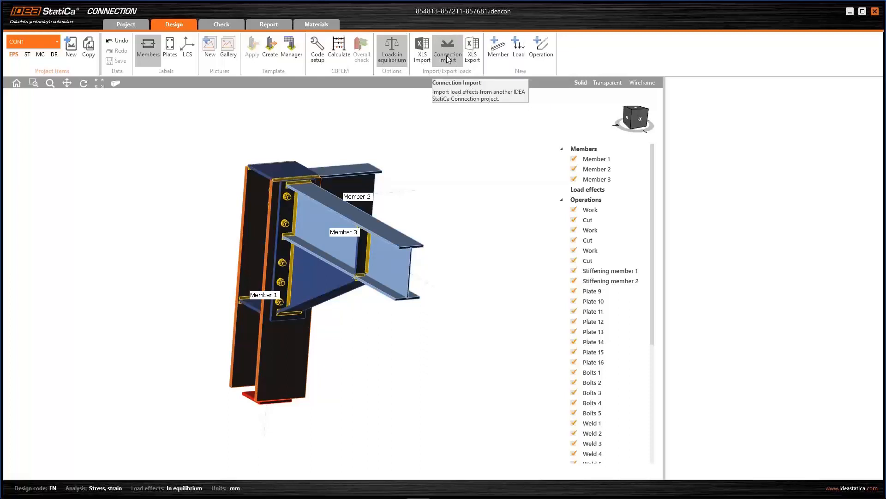
click(447, 57)
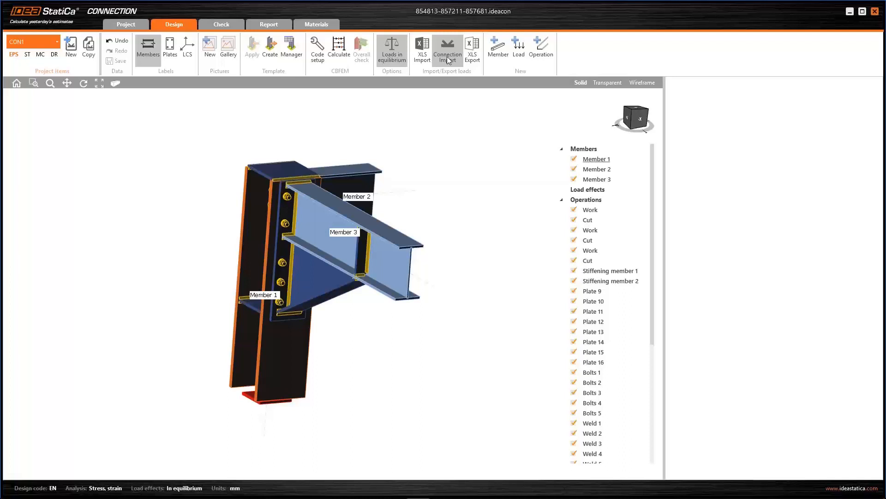
click(447, 60)
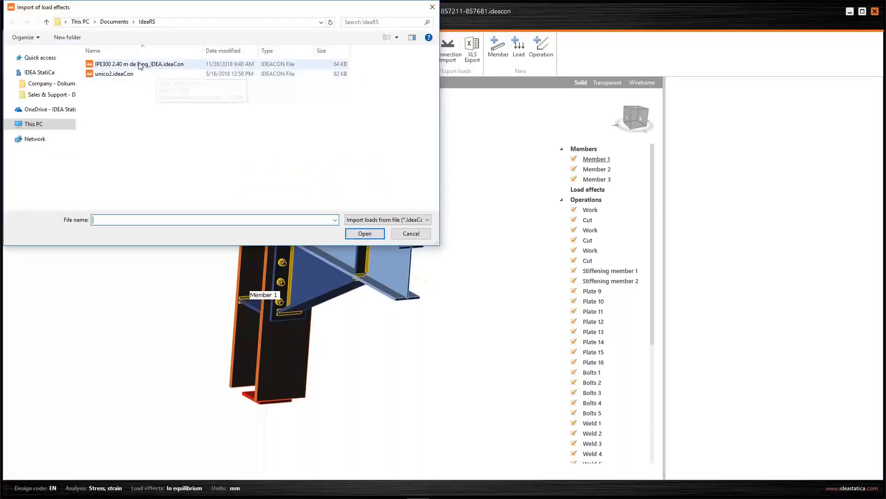
- Import the load effects from SAP_example01[Joint3].IdeaCon in the SAP2000 folder of the 2018-11-28 Connection Wednesdays customer project on drive D
click(33, 124)
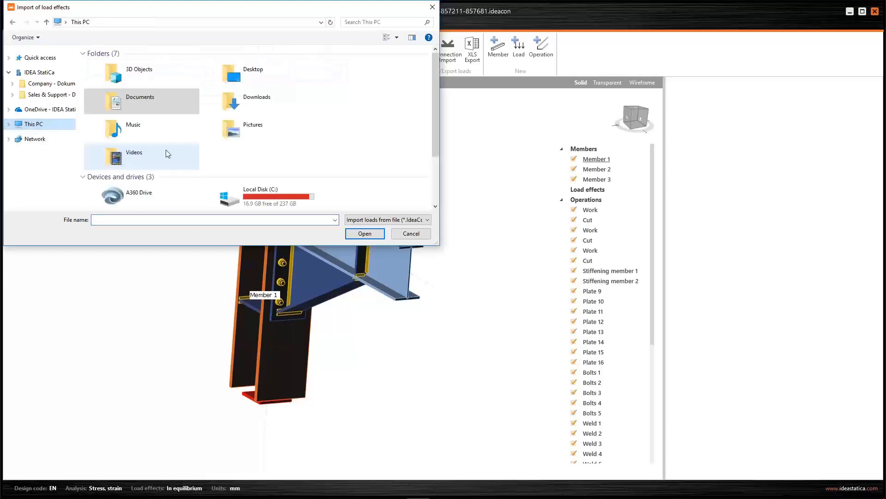
scroll(289, 157, down, 3)
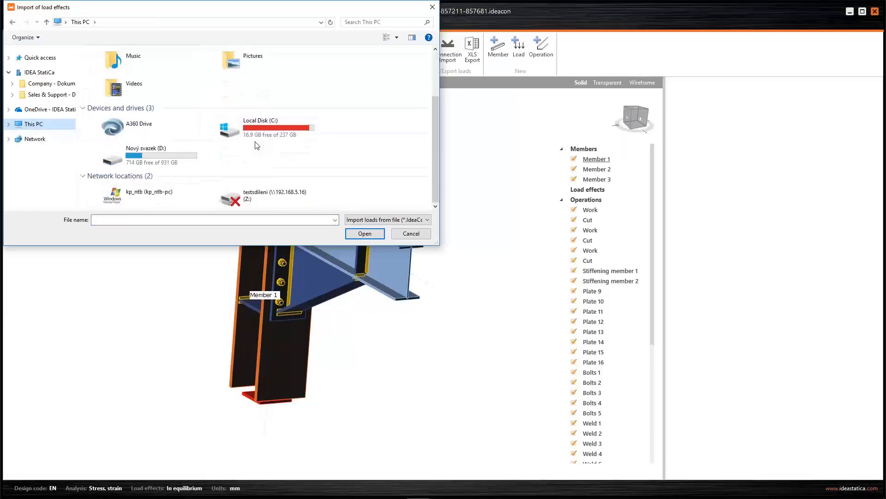
double_click(178, 164)
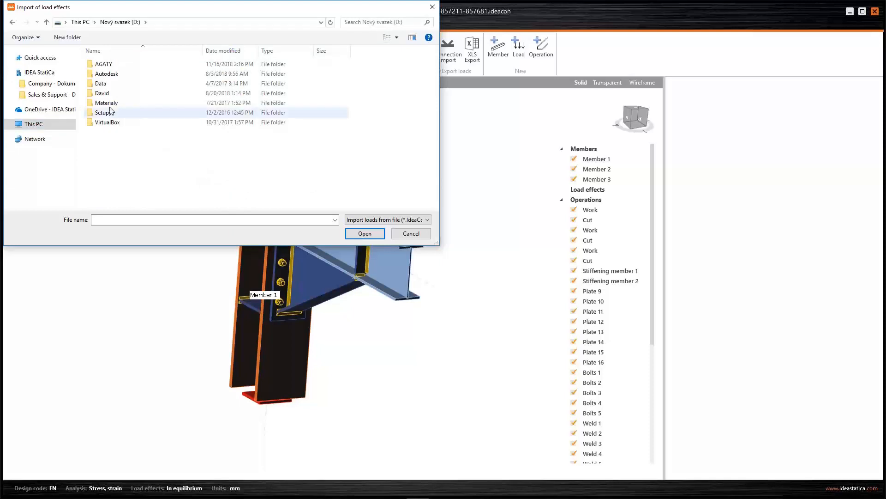
double_click(102, 93)
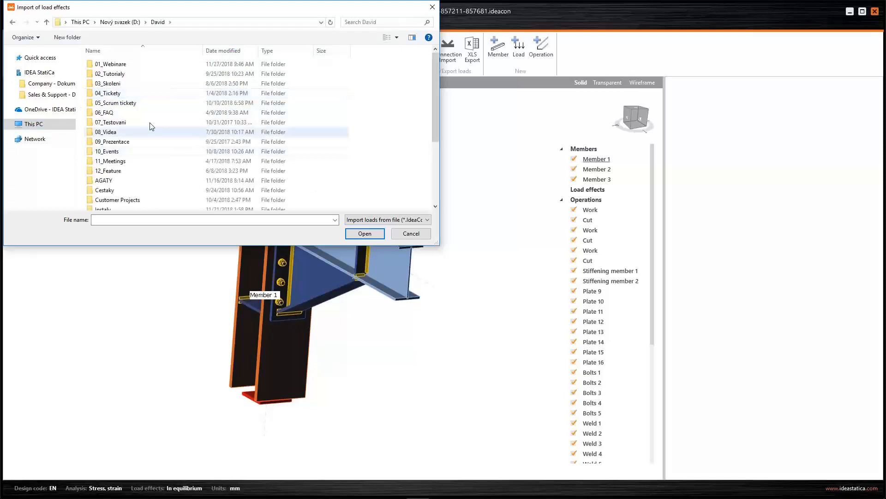
double_click(115, 64)
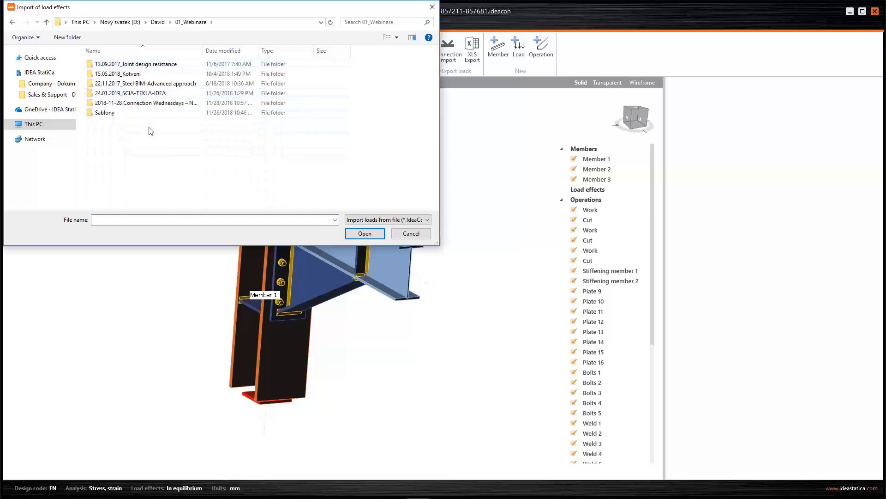
double_click(143, 102)
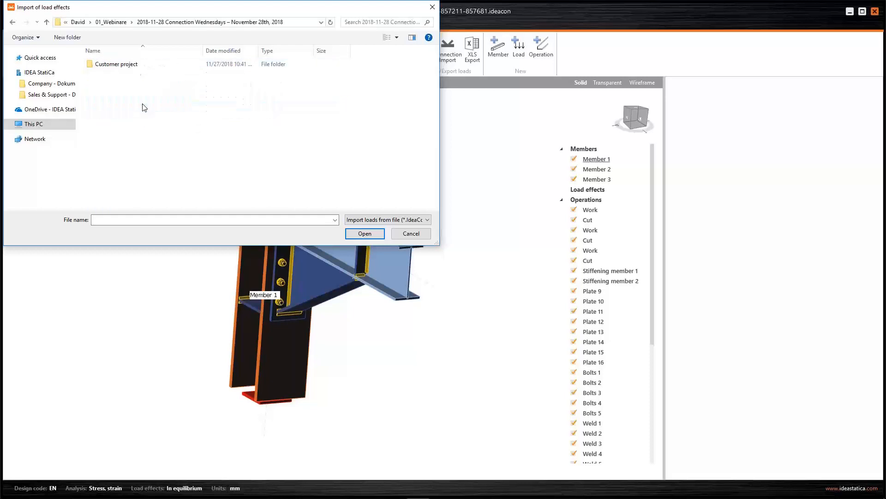
double_click(116, 65)
double_click(108, 75)
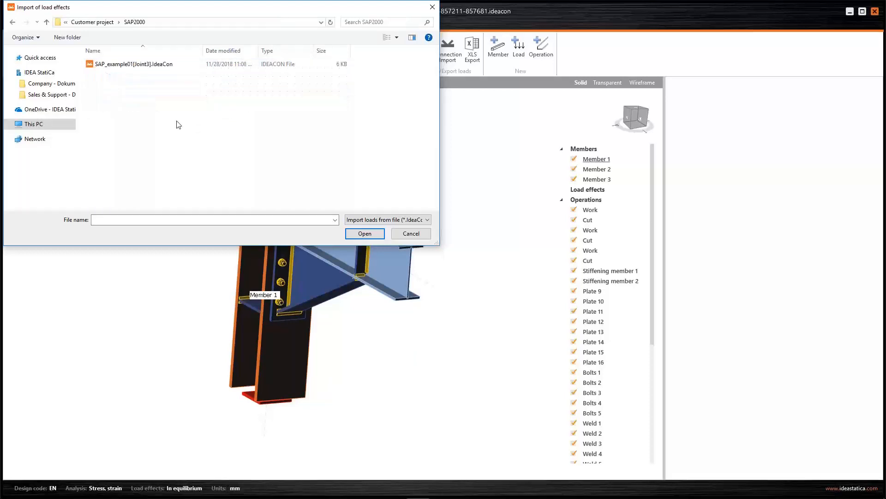
double_click(139, 65)
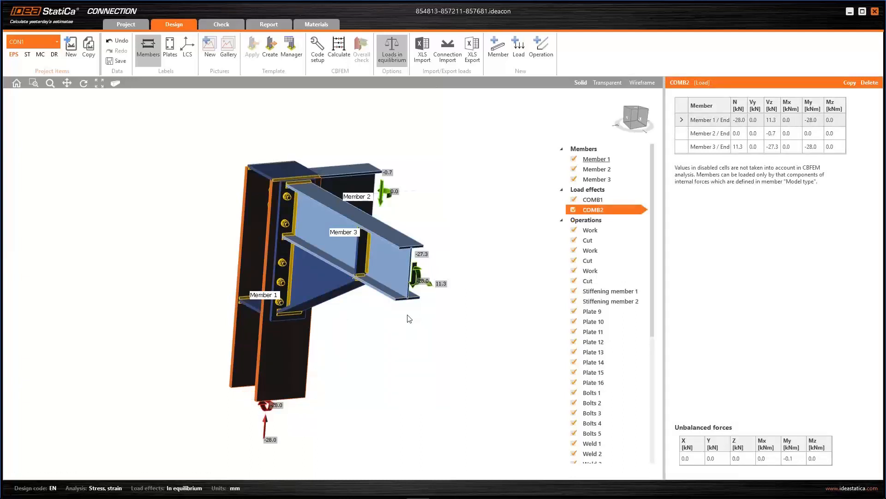
- Review the imported COMB1 and COMB2 load effects on the members and calculate the connection
click(601, 199)
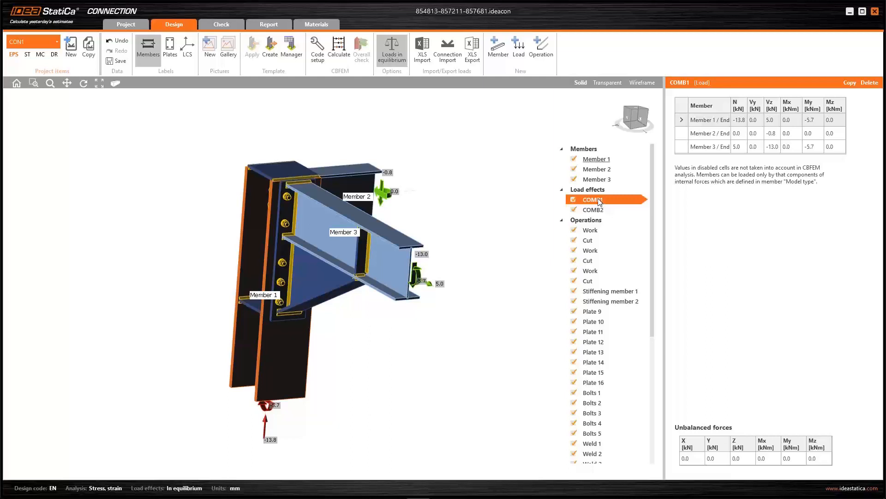
click(600, 210)
right_drag(424, 320, 442, 315)
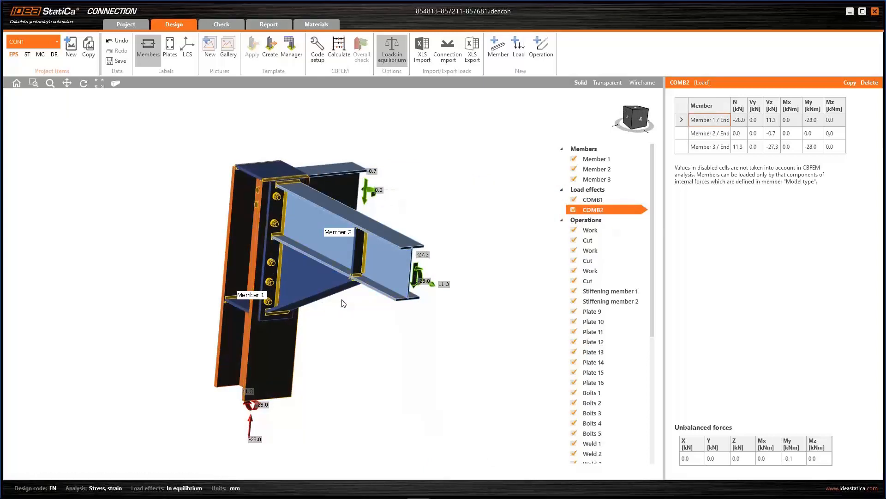
click(333, 57)
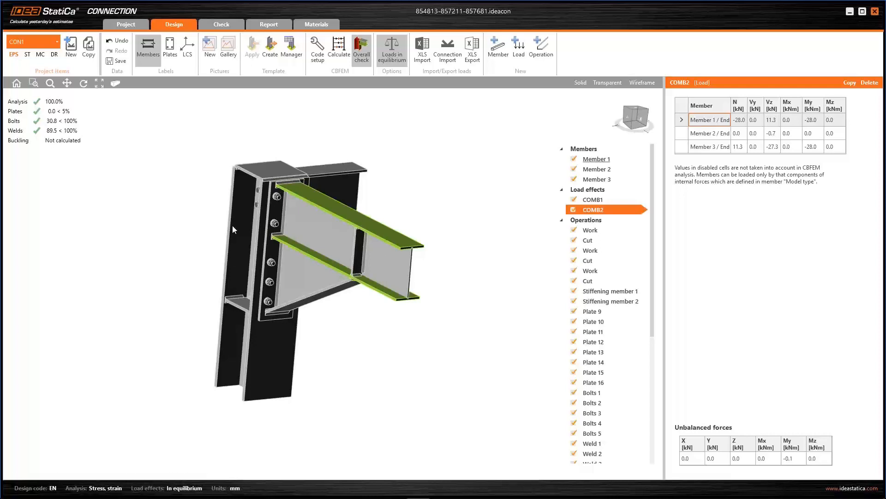
right_drag(500, 249, 458, 251)
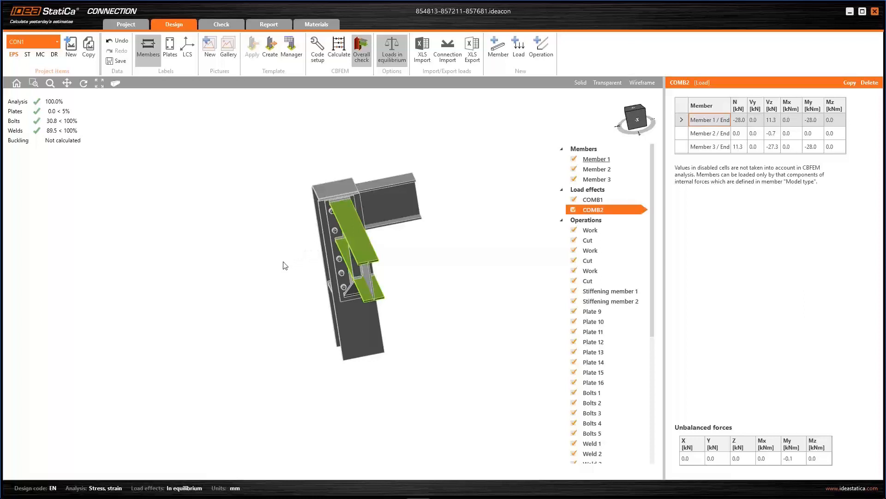
- Display the check results as equivalent stress on the deformed joint with the finite element mesh shown
click(228, 28)
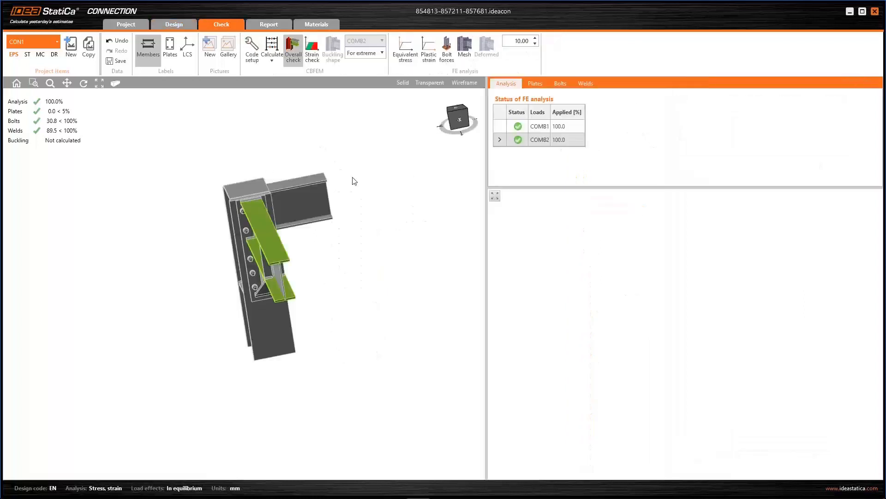
click(405, 50)
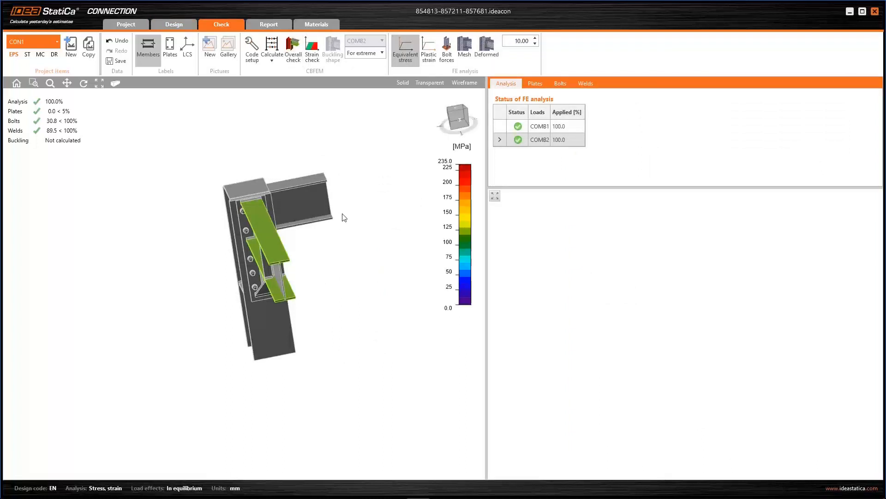
click(461, 52)
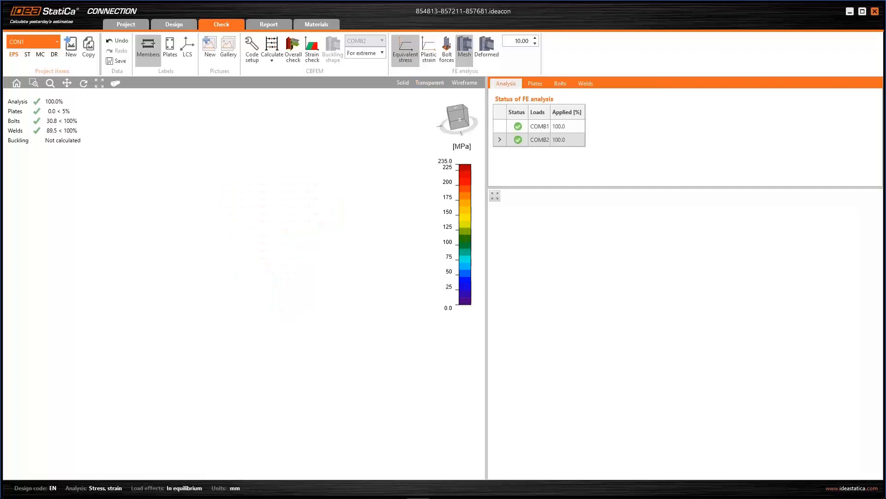
click(487, 50)
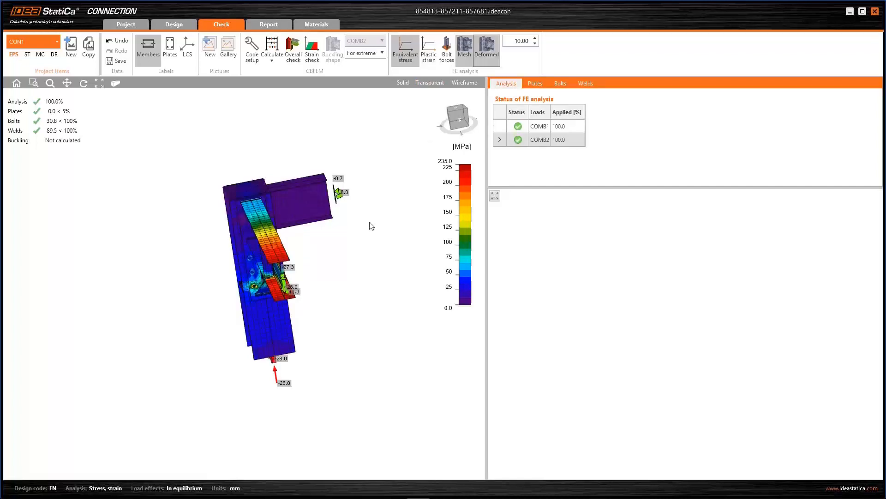
scroll(336, 267, up, 3)
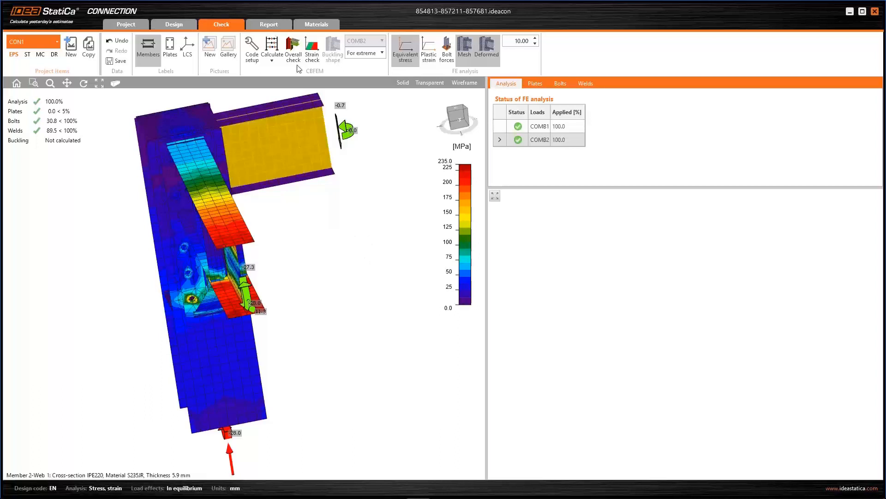
- Look through the detailed report of CON1, from the project data to the bolt and weld check tables
click(276, 24)
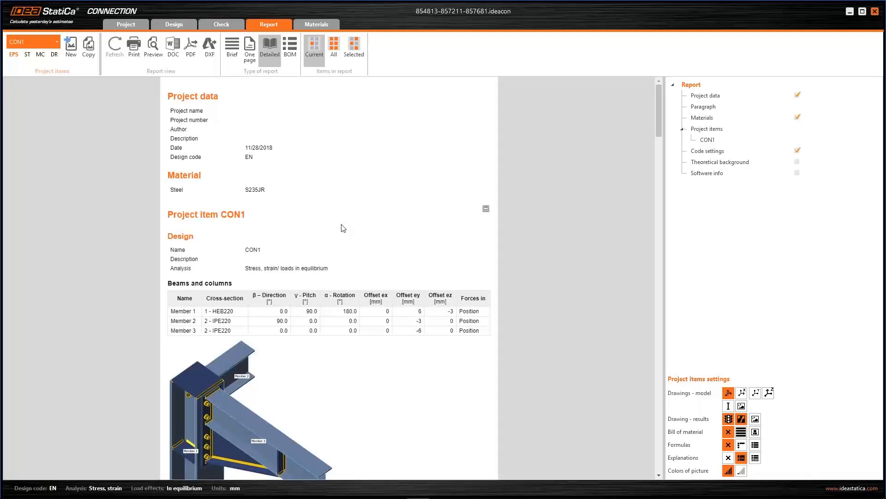
scroll(343, 227, down, 20)
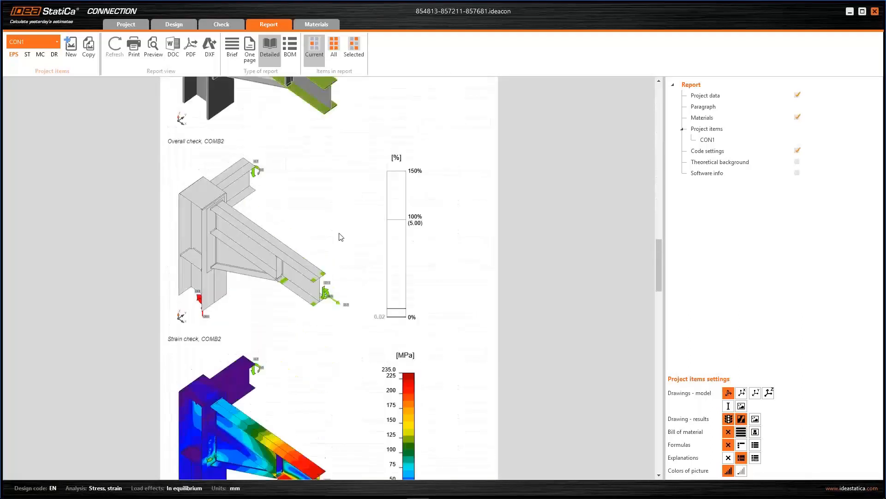
scroll(341, 238, down, 10)
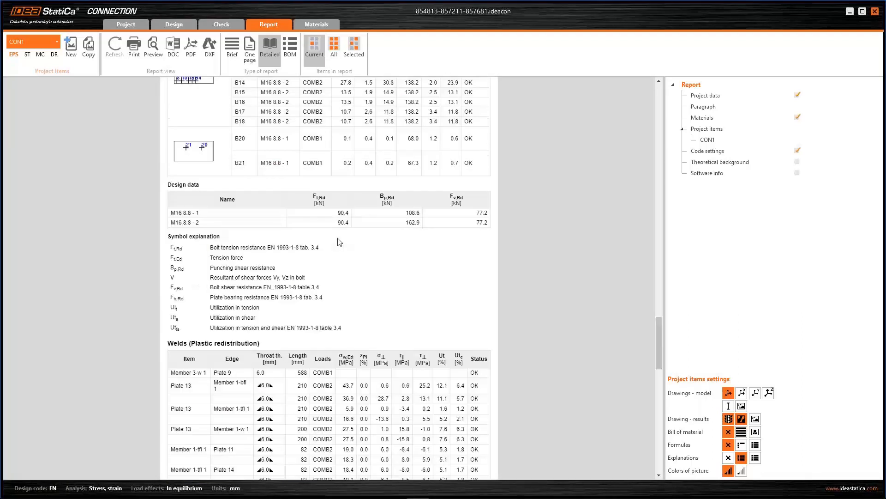
click(174, 56)
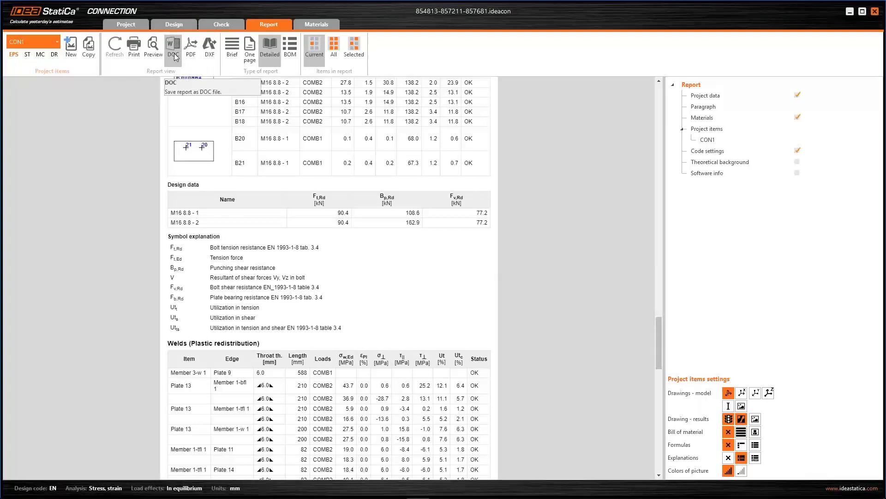
- Switch the report type to bill of material and examine the manufacturing operations and dimensioned plate drawings
click(290, 51)
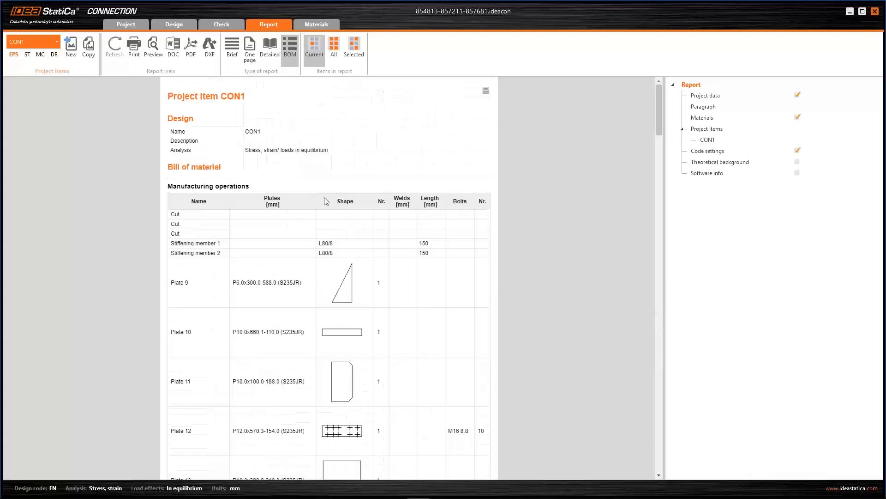
scroll(336, 243, down, 5)
scroll(332, 231, down, 10)
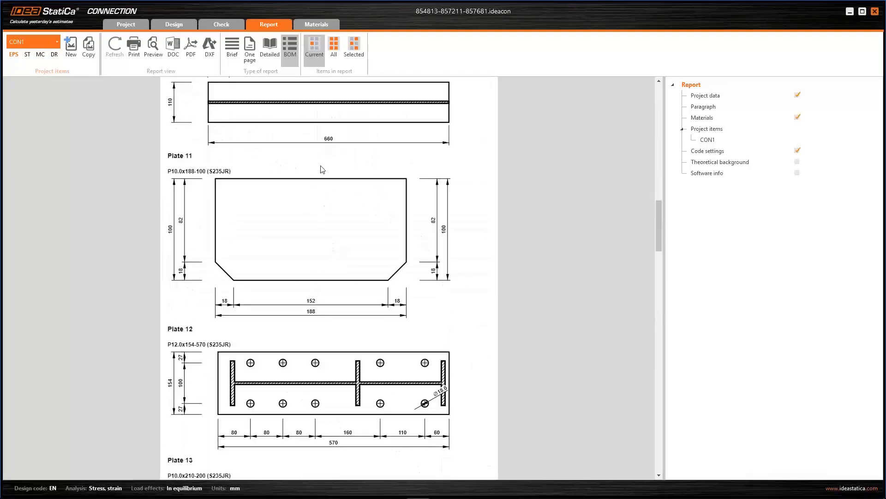
scroll(318, 175, up, 1)
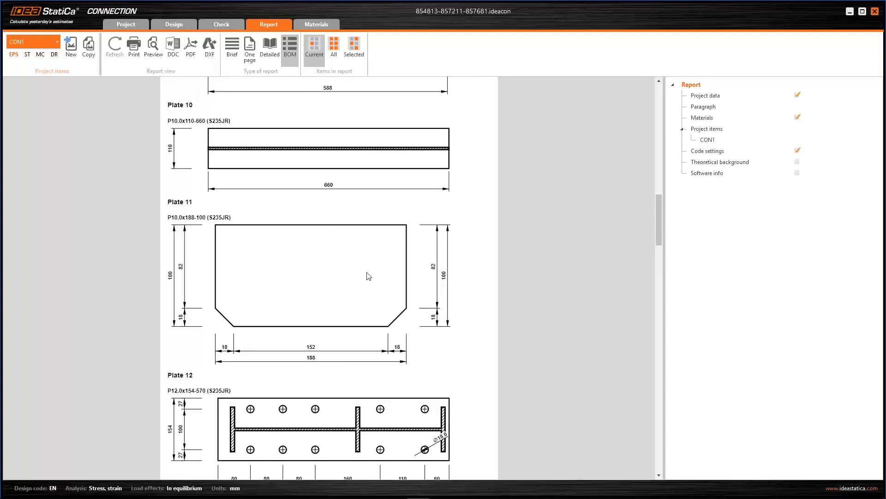
- Return to the design view of CON1 and close the connection project to get back to the Code-check manager
click(170, 23)
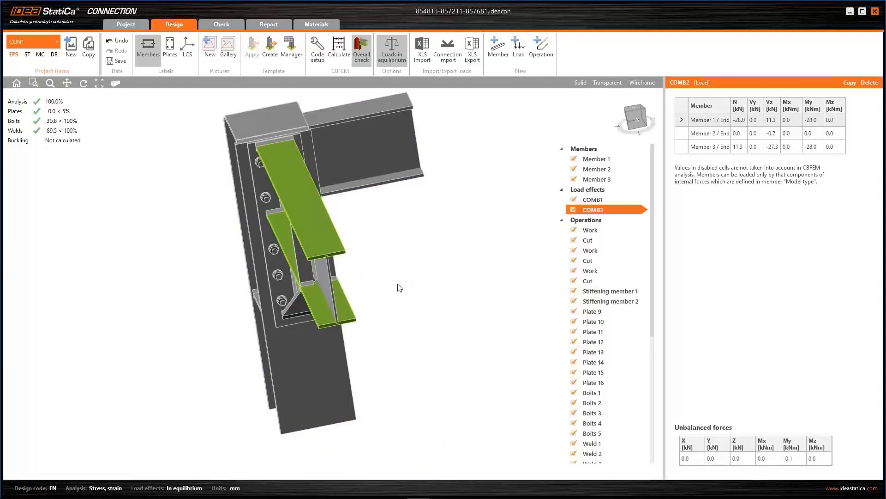
scroll(384, 300, down, 2)
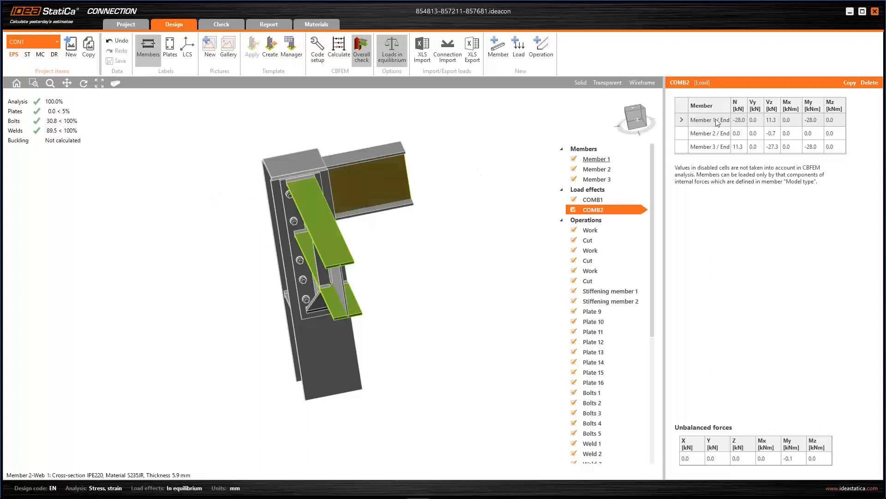
click(875, 11)
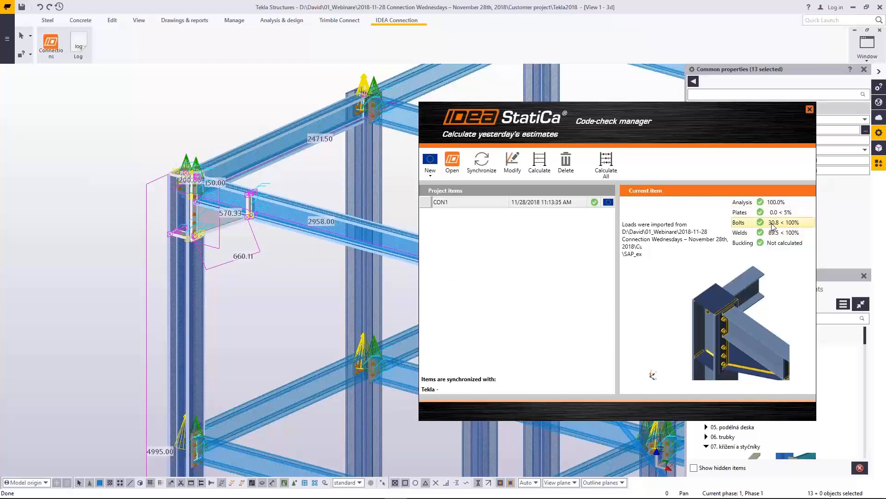
- Switch to SAP2000 to view the frame model and return to the corner joint in Tekla Structures
click(453, 380)
click(680, 230)
key(alt+Tab)
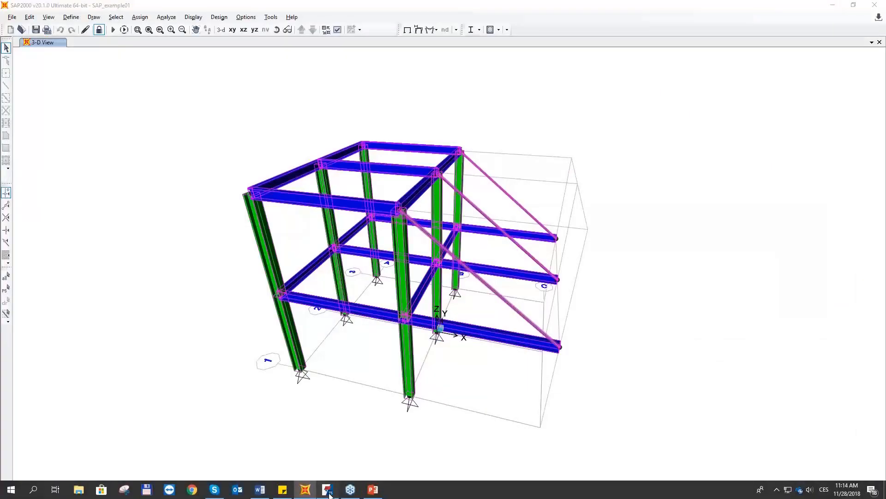
click(329, 491)
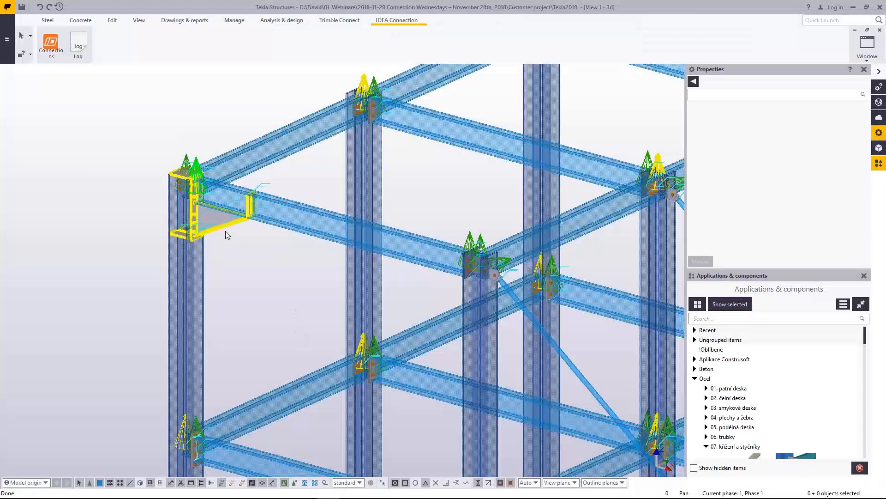
- Open the corner joint's Haunch (40) component and set the end plate's lower extension to 100.00, applying the change to the joint
scroll(226, 229, up, 5)
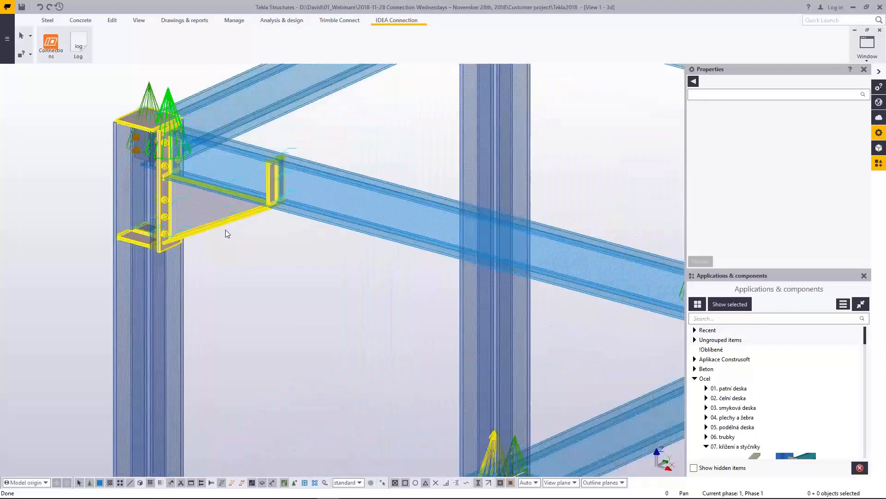
double_click(214, 223)
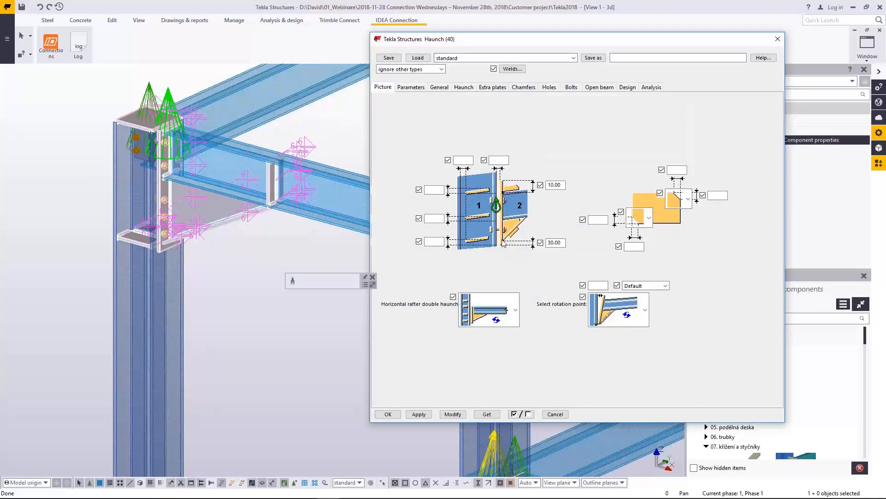
double_click(559, 244)
text(100)
click(459, 414)
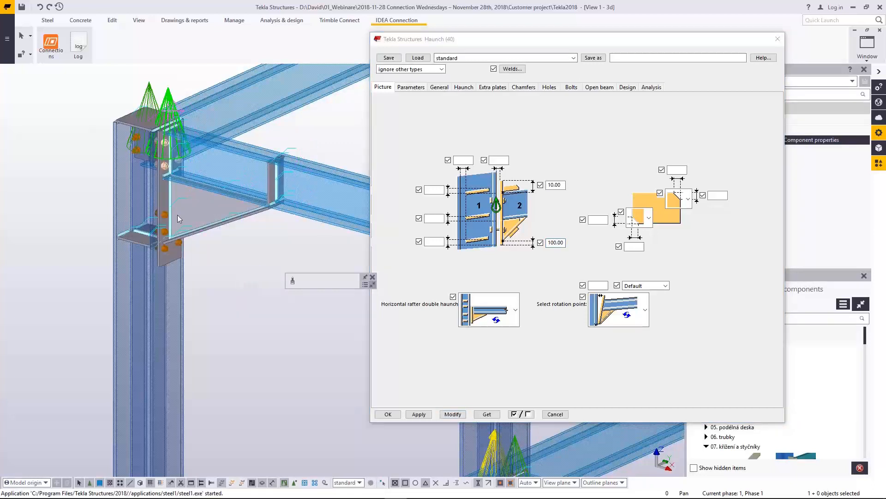
- Set the number of bolt rows in the haunch end plate's upper group to 3 and apply the change
click(572, 87)
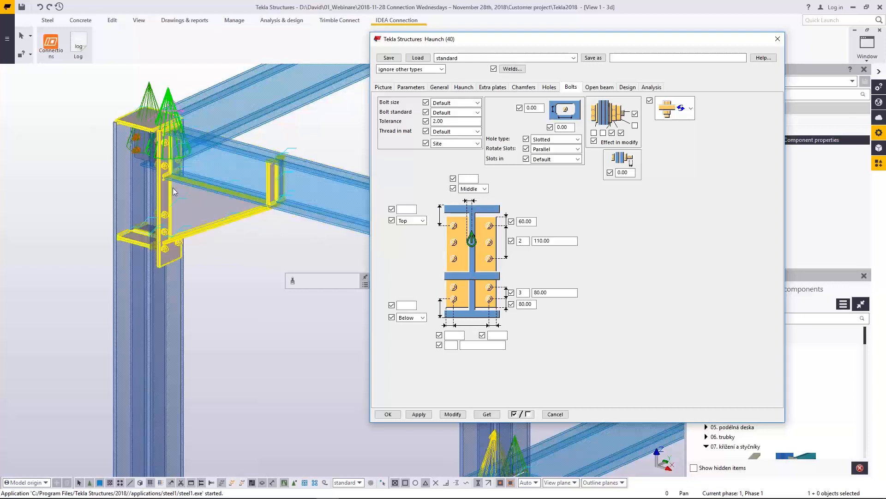
double_click(521, 241)
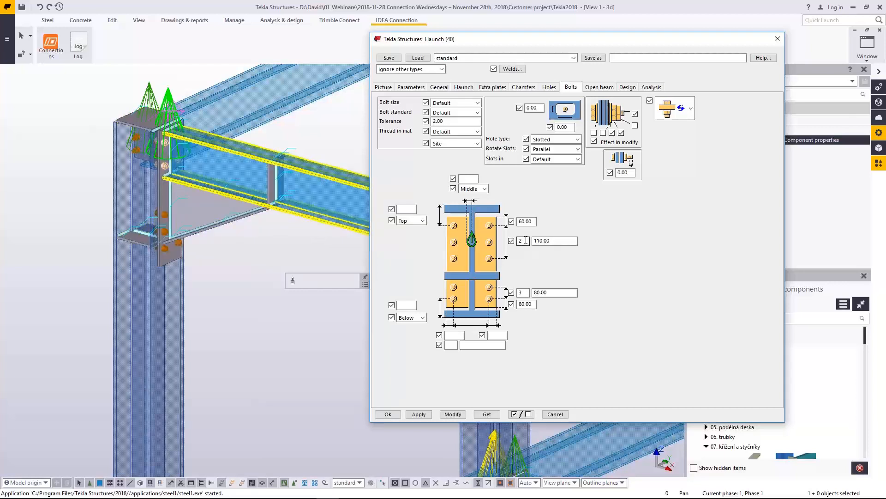
text(3)
click(452, 414)
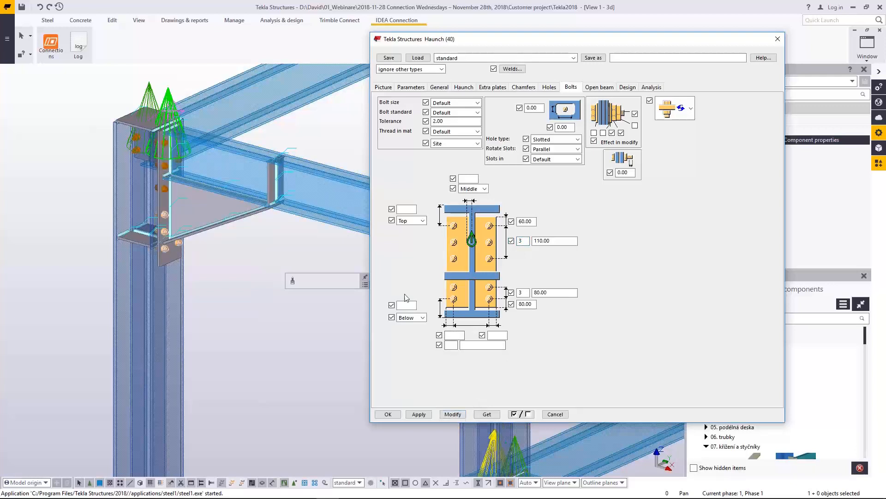
click(388, 415)
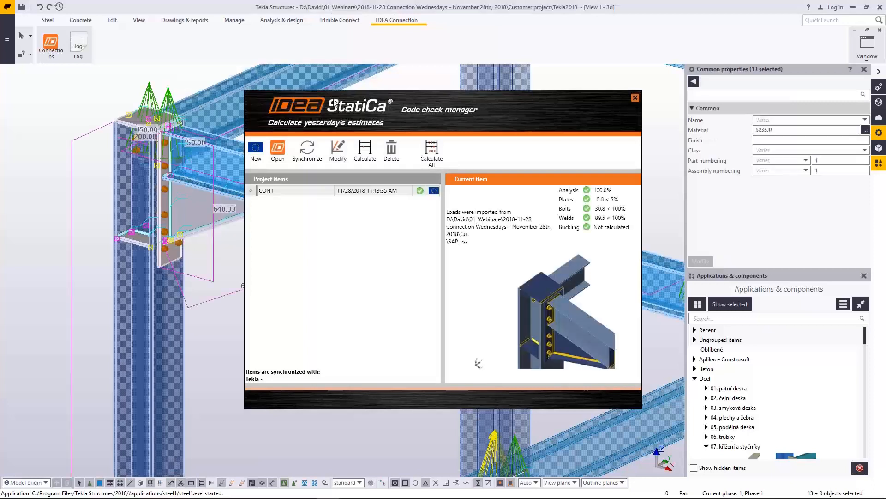
- Synchronize CON1 with the modified Tekla haunch geometry and open it in IDEA StatiCa Connection to inspect the updated joint
drag(338, 105, 481, 112)
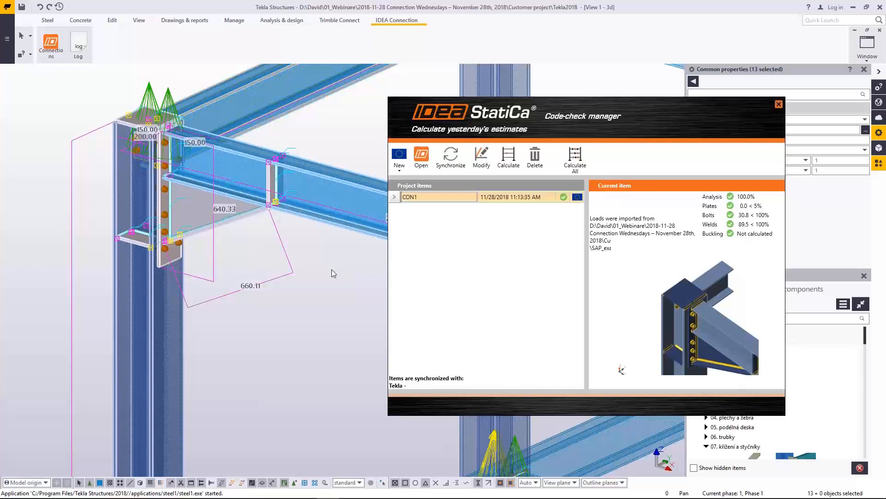
click(455, 161)
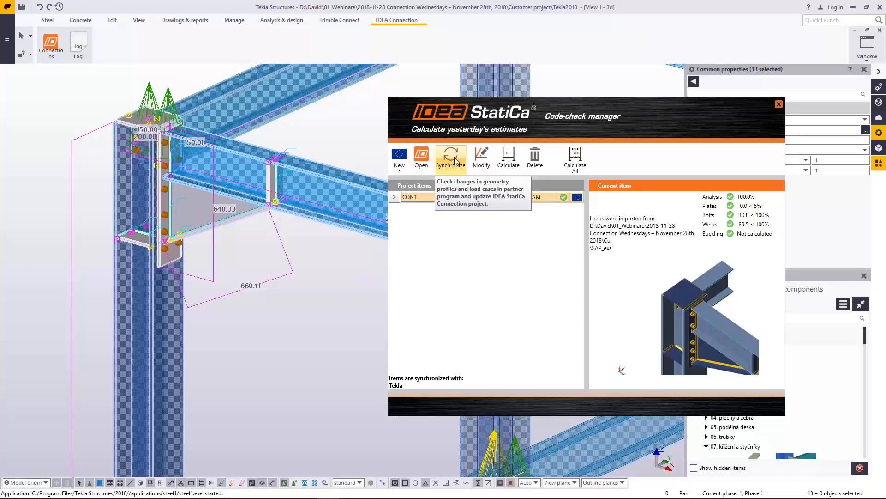
click(455, 160)
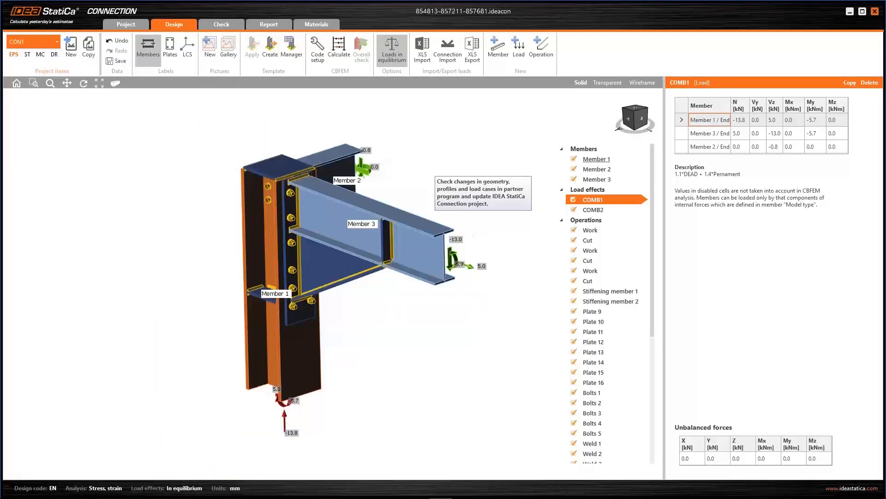
scroll(318, 342, up, 2)
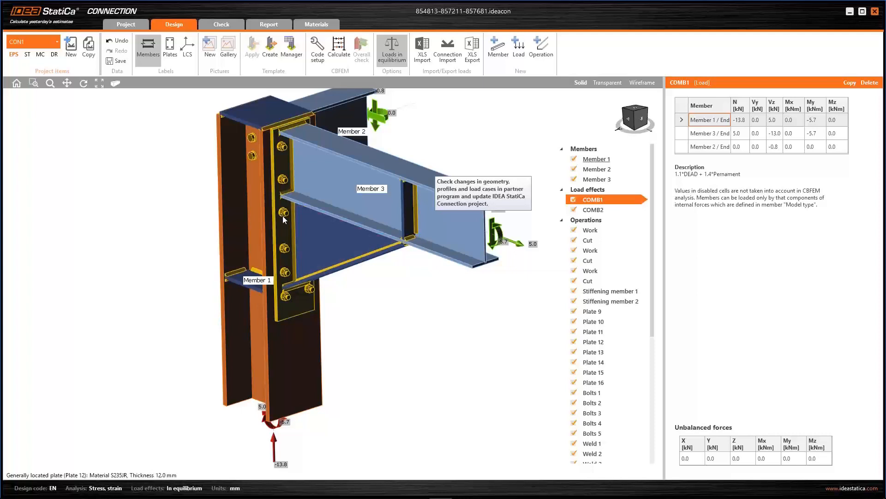
scroll(174, 234, down, 1)
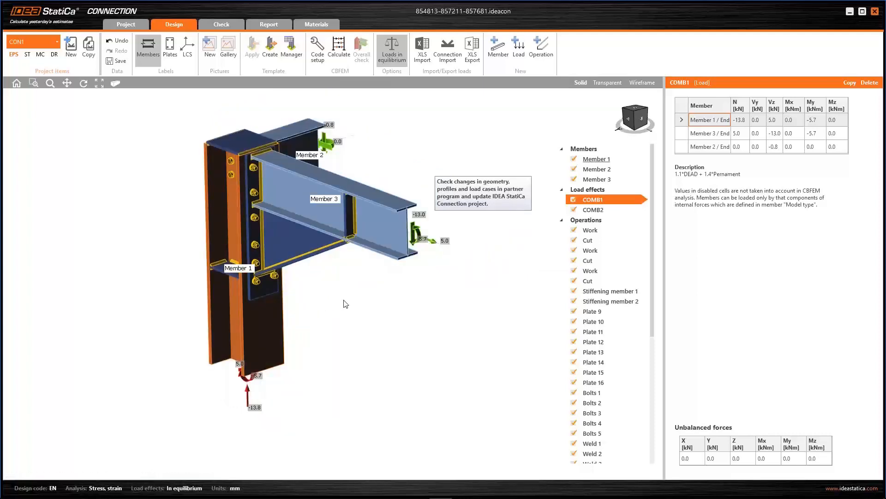
- Recalculate CON1 for the COMB1 and COMB2 load effects, then save and close the connection project
click(597, 211)
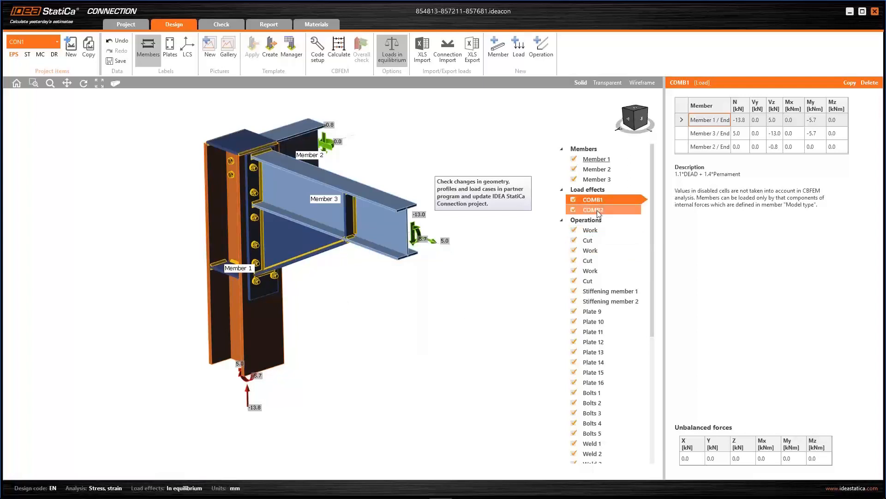
click(603, 198)
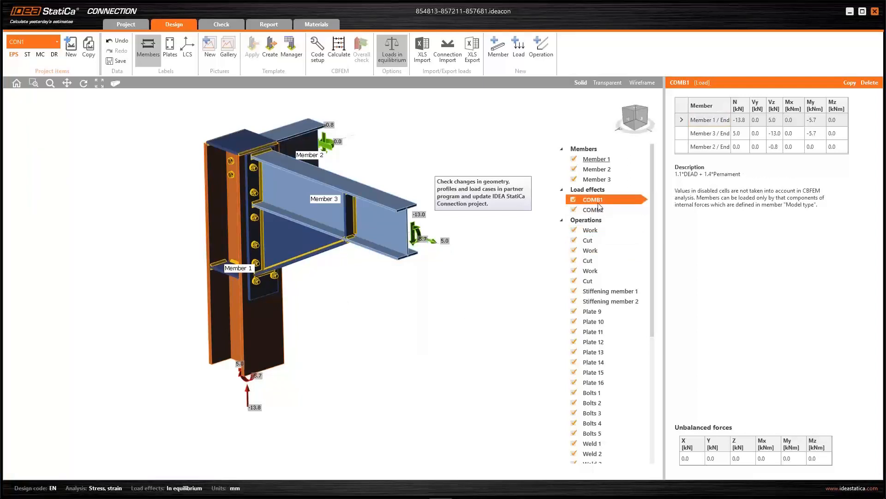
click(339, 47)
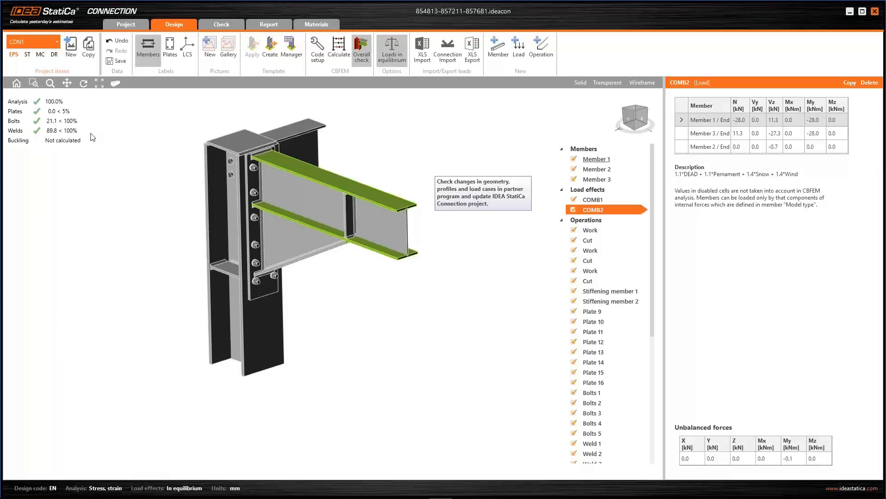
click(109, 61)
click(876, 13)
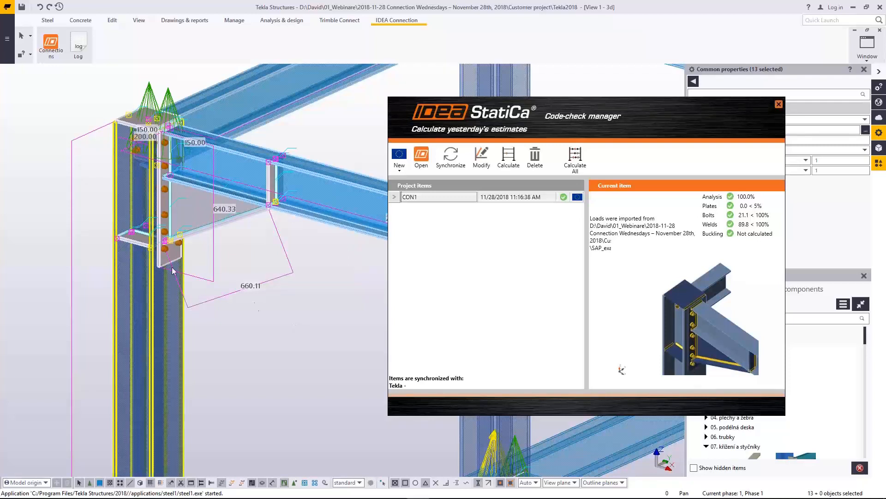
- Clear the joint selection in the Tekla frame and close the Code-check manager
scroll(164, 277, down, 3)
scroll(165, 276, down, 2)
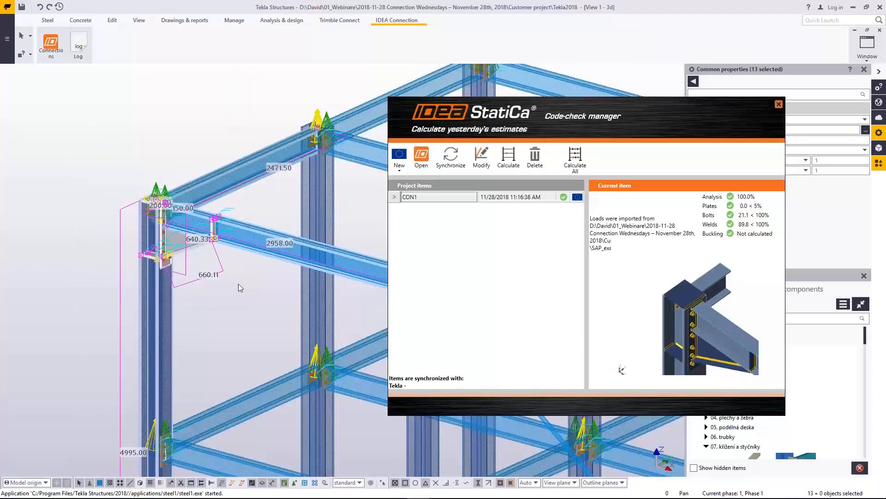
click(238, 284)
click(238, 284)
scroll(238, 284, down, 1)
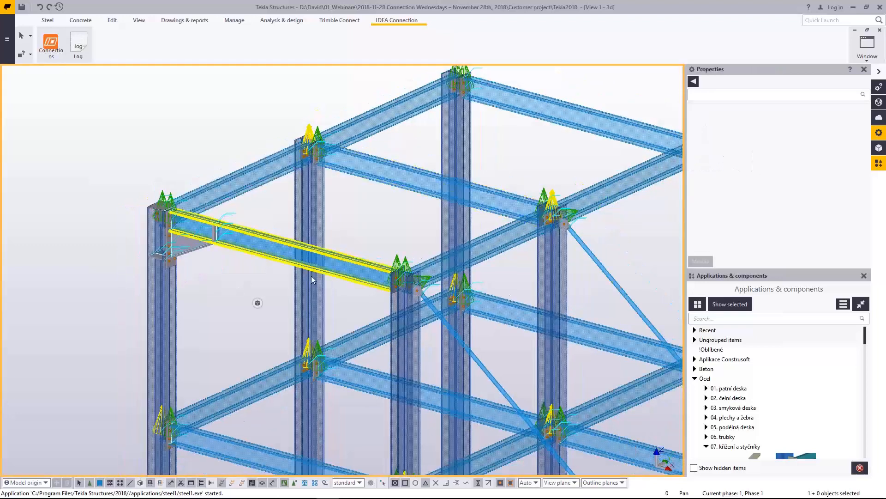
click(397, 488)
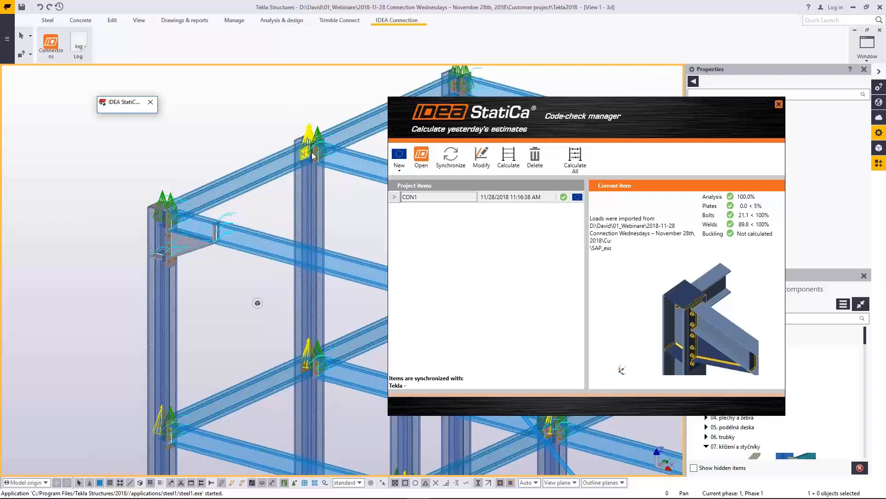
click(779, 105)
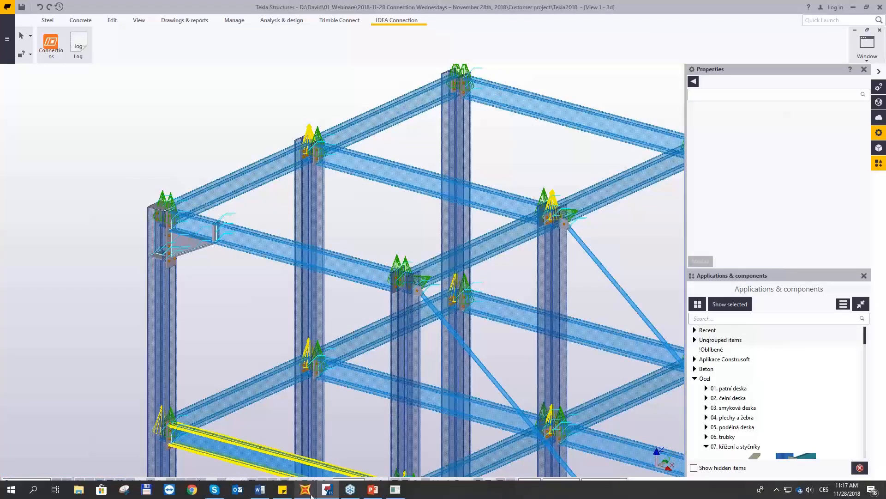
- Switch to SAP2000, start the IDEA Connection plugin and select Con 3 in the Code-check manager
click(307, 491)
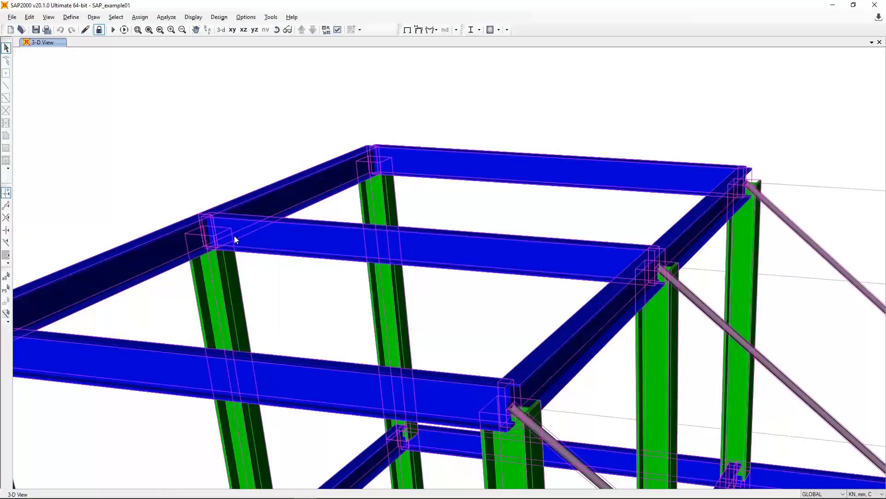
click(271, 17)
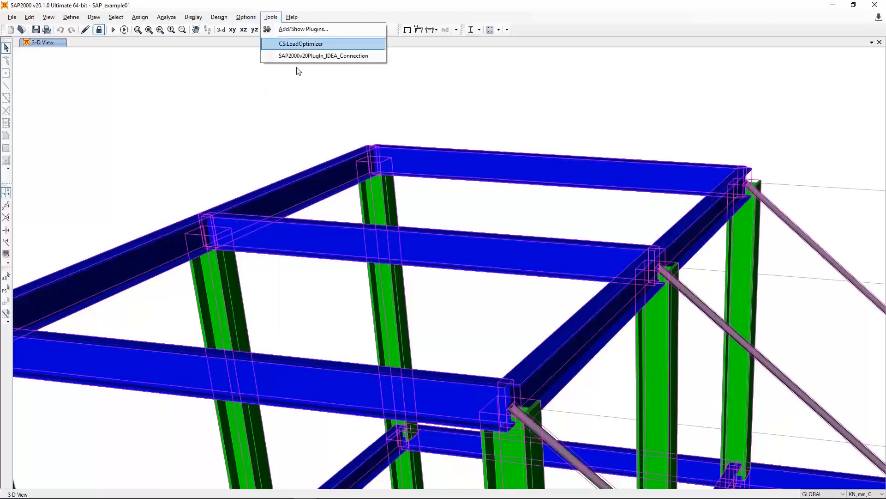
click(306, 57)
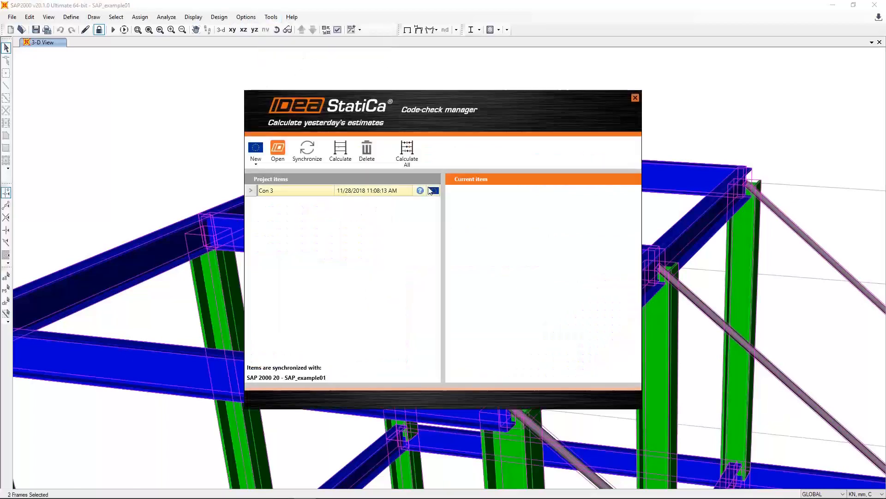
click(429, 191)
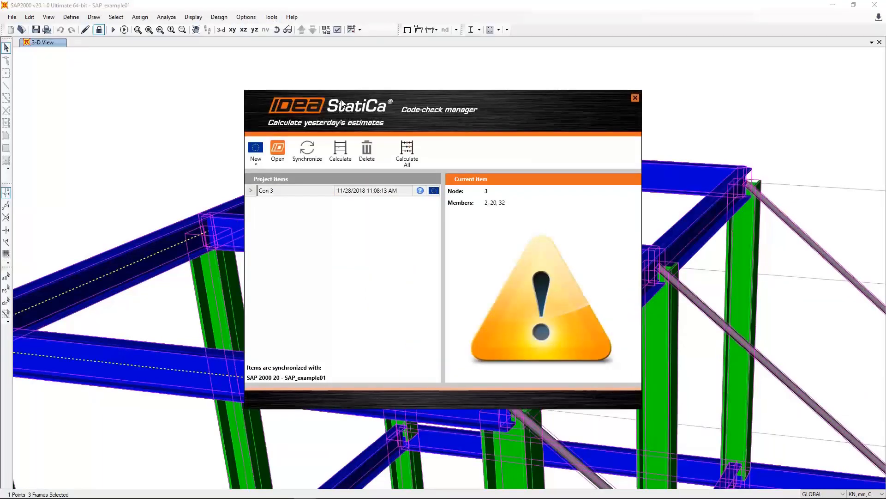
- Select the middle column's top node with its four members and create a new EN connection with default settings in the connection design
drag(347, 106, 506, 118)
click(221, 167)
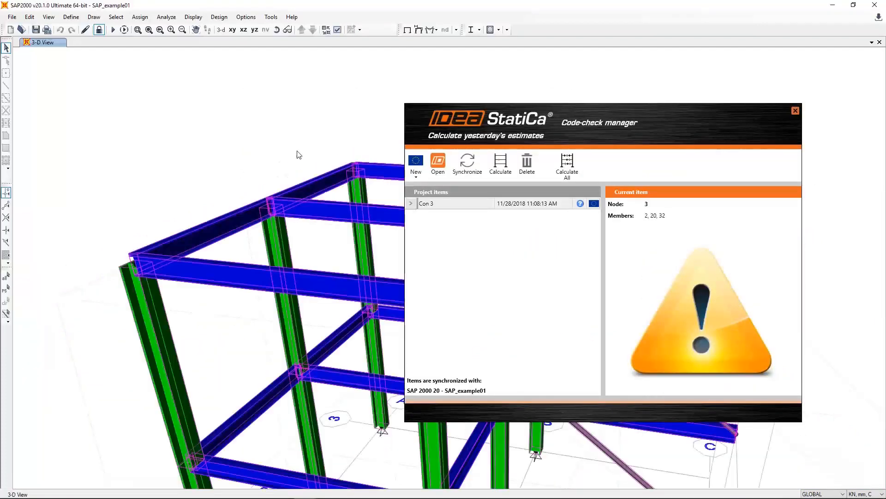
drag(307, 147, 248, 237)
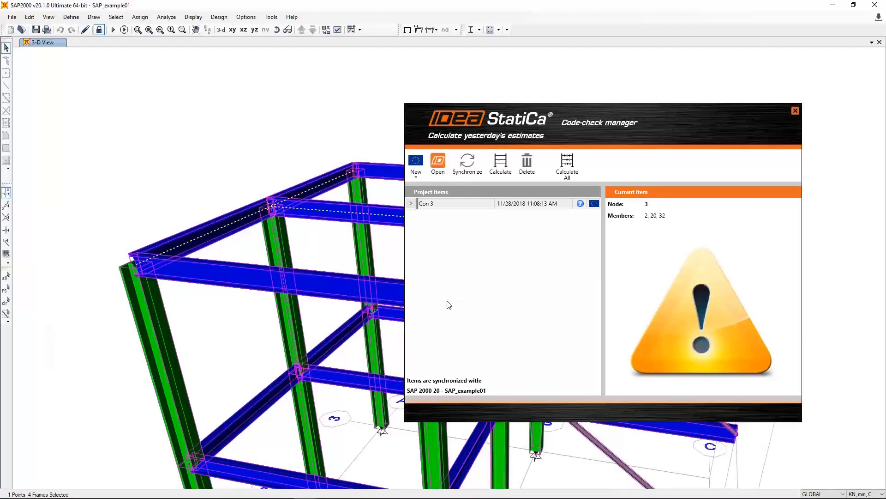
click(418, 162)
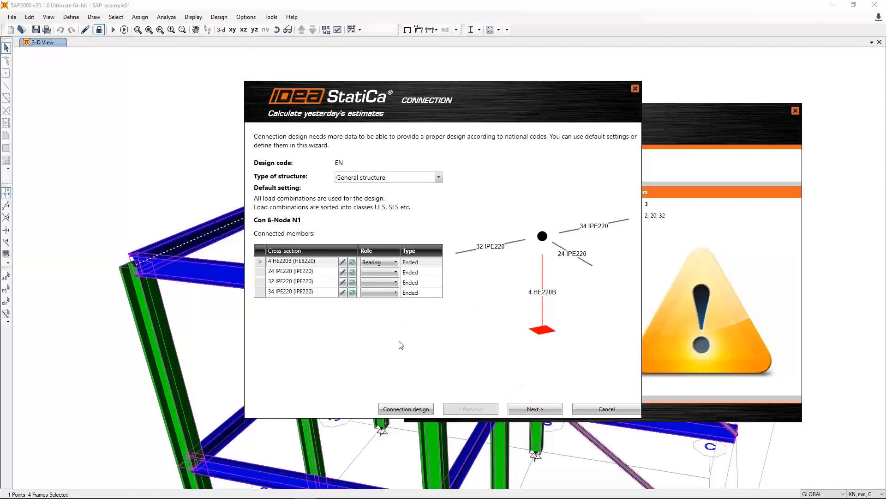
click(424, 410)
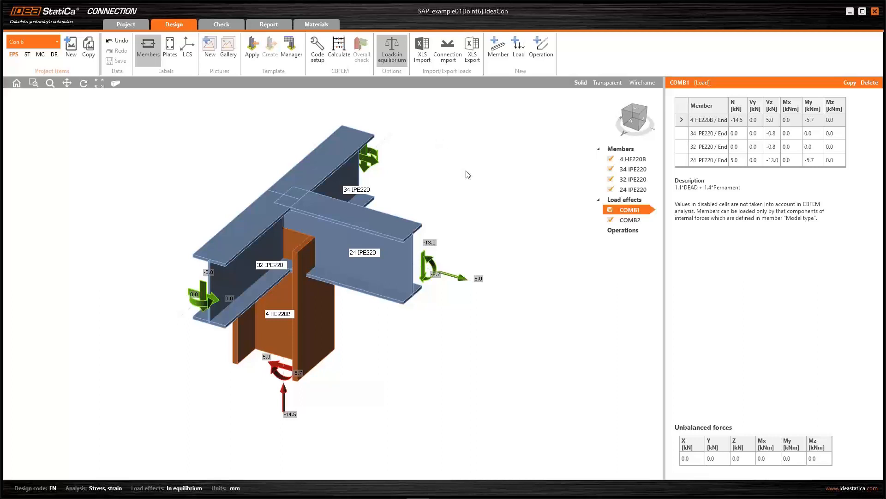
- Close the Con 6 design and the SAP2000 Code-check manager, and switch to Tekla Structures
click(875, 11)
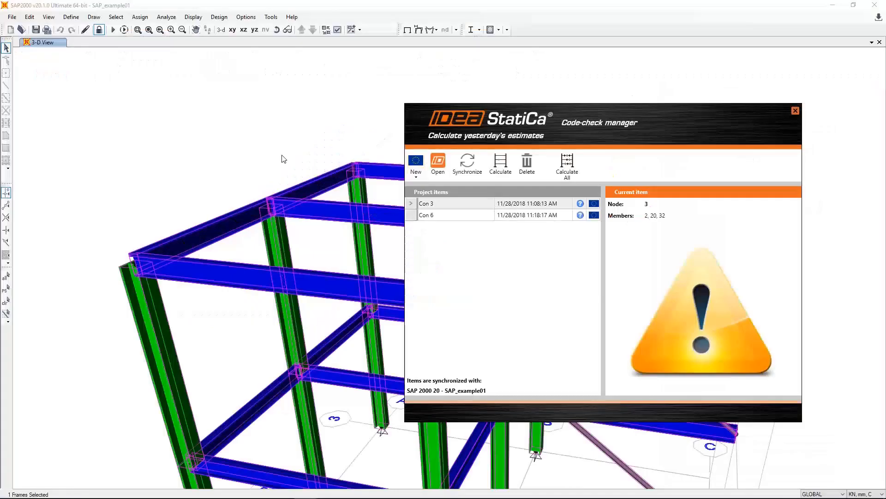
click(796, 111)
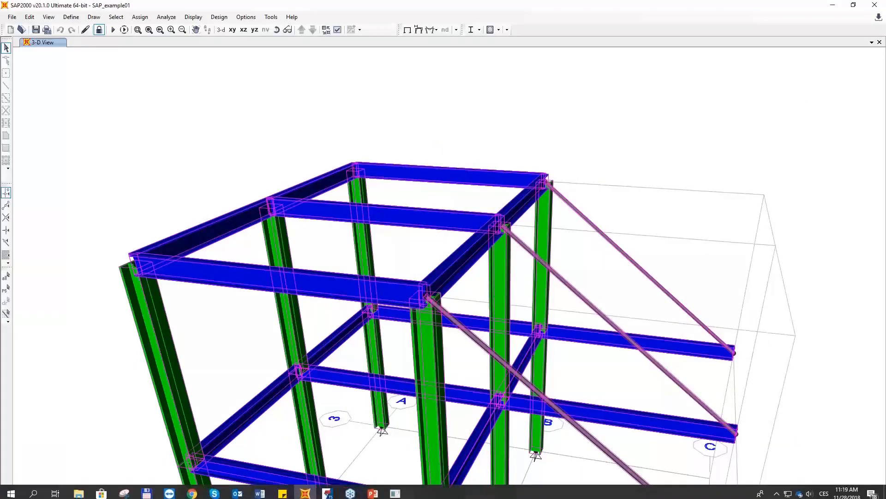
click(325, 491)
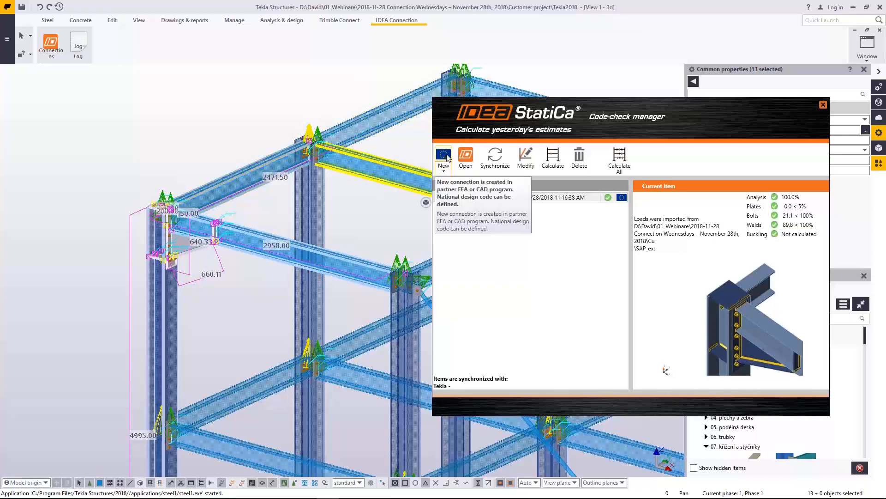
- Create a new EN connection at the middle column's top node from the column, its three beams and the surrounding plates, bolts and welds
click(444, 156)
scroll(309, 124, up, 5)
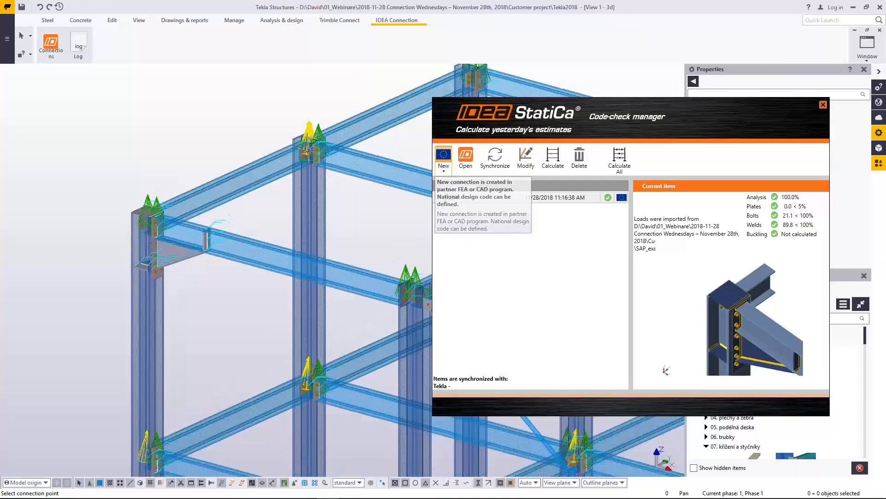
click(311, 152)
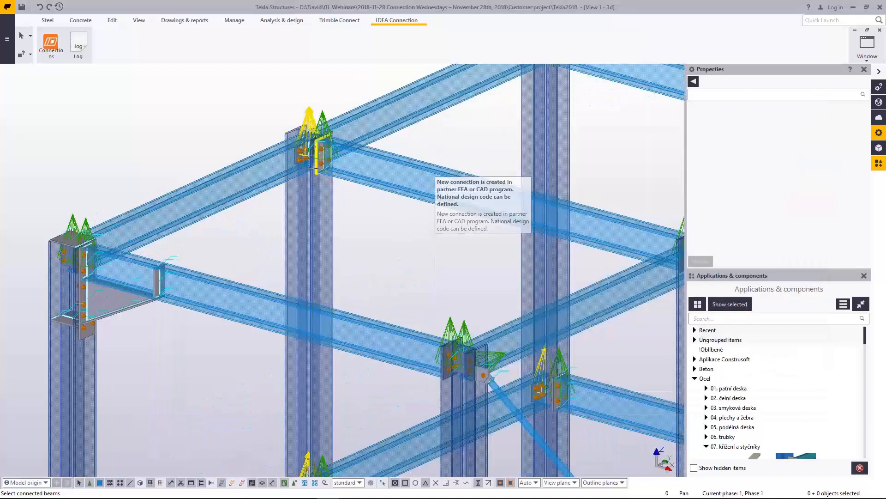
click(306, 156)
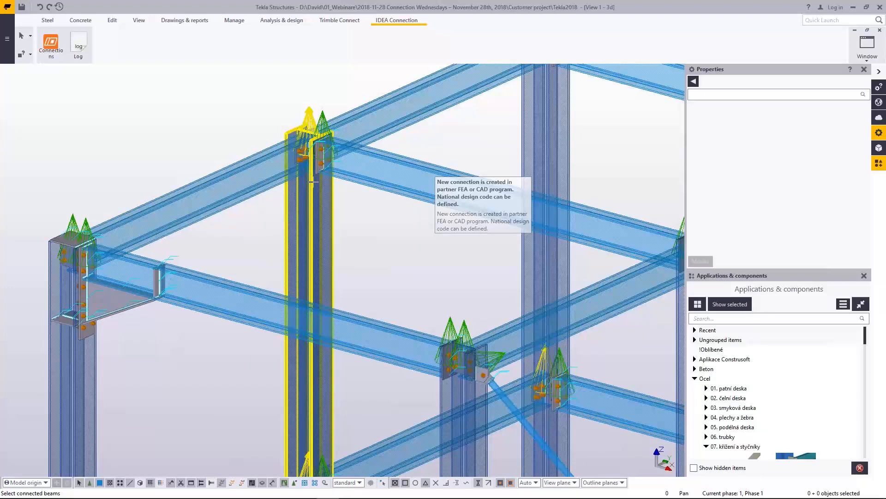
scroll(311, 182, down, 1)
scroll(298, 173, down, 1)
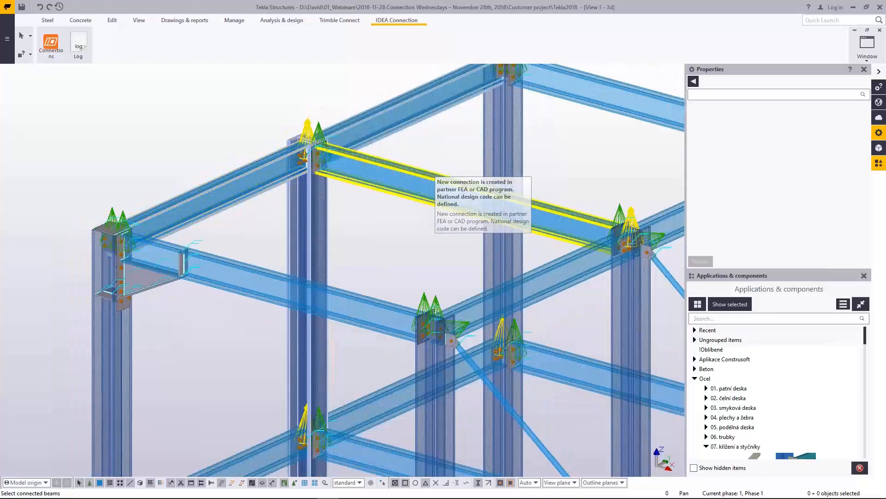
middle_click(298, 166)
drag(234, 90, 367, 171)
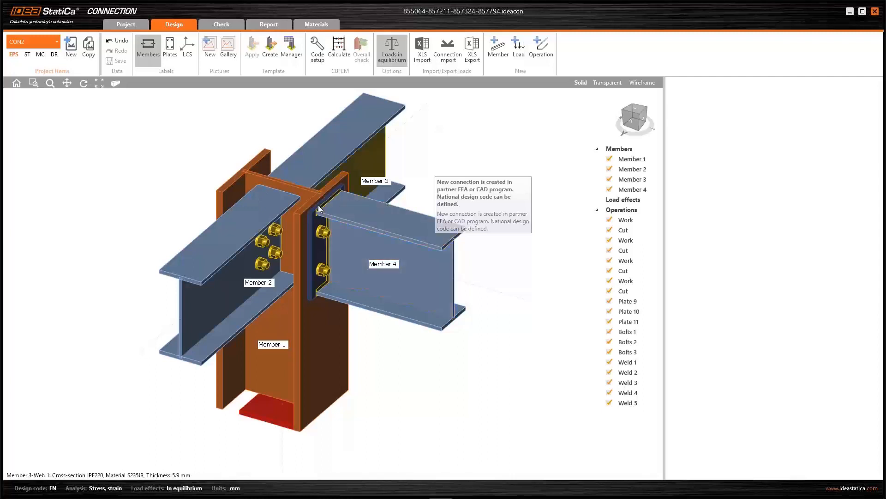
- Import the load effects from SAP_example01[Joint6].IdeaCon into CON2 and calculate the connection
scroll(363, 250, down, 3)
right_drag(414, 332, 393, 324)
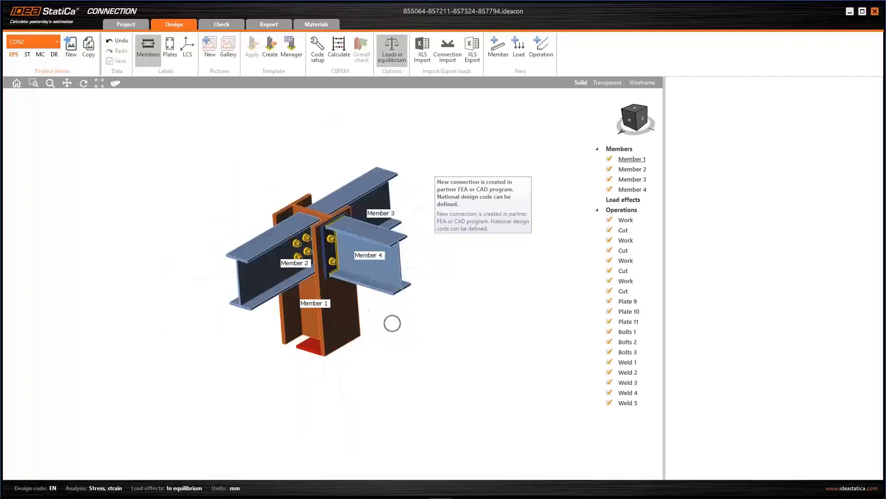
click(438, 51)
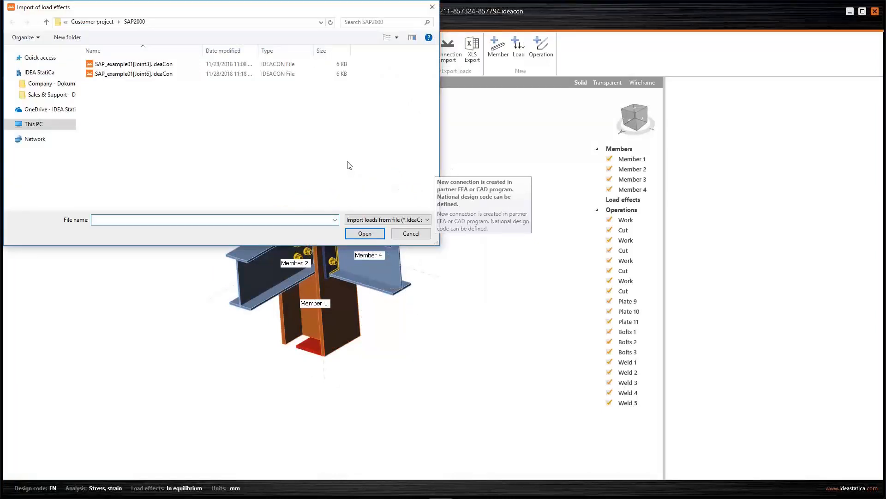
double_click(148, 74)
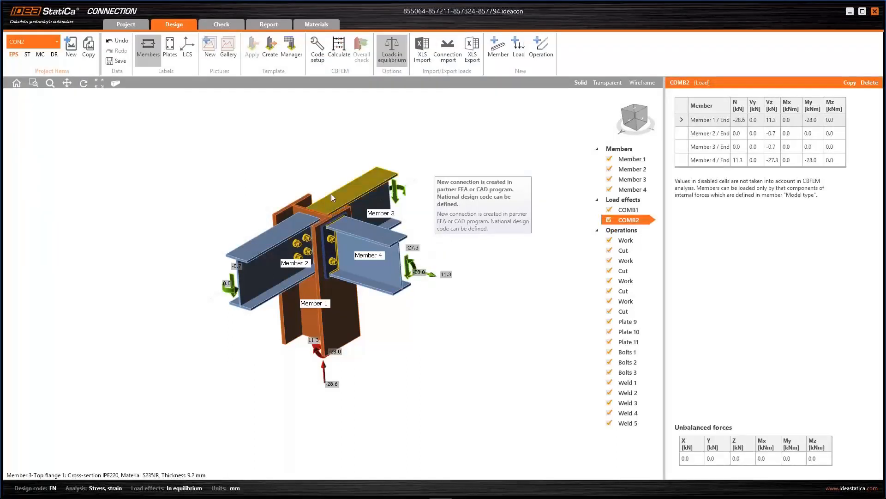
click(341, 52)
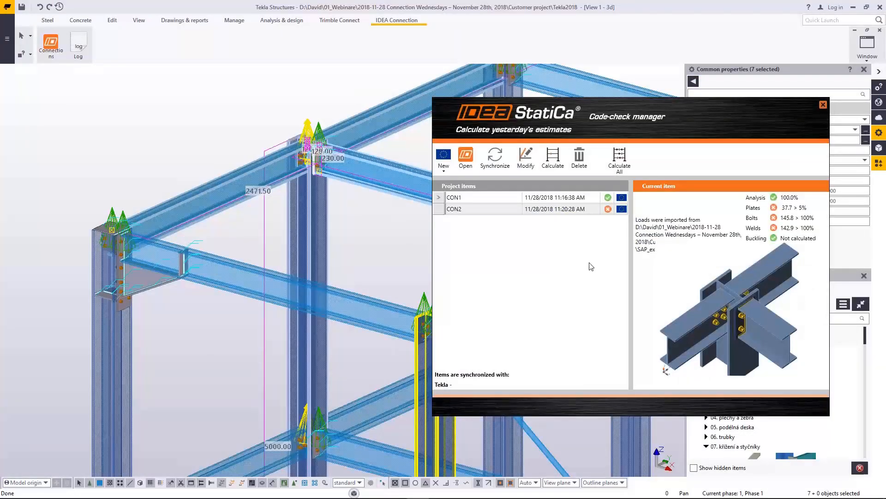
- Compare the check results and model locations of CON1 and CON2, and close the Code-check manager
click(496, 198)
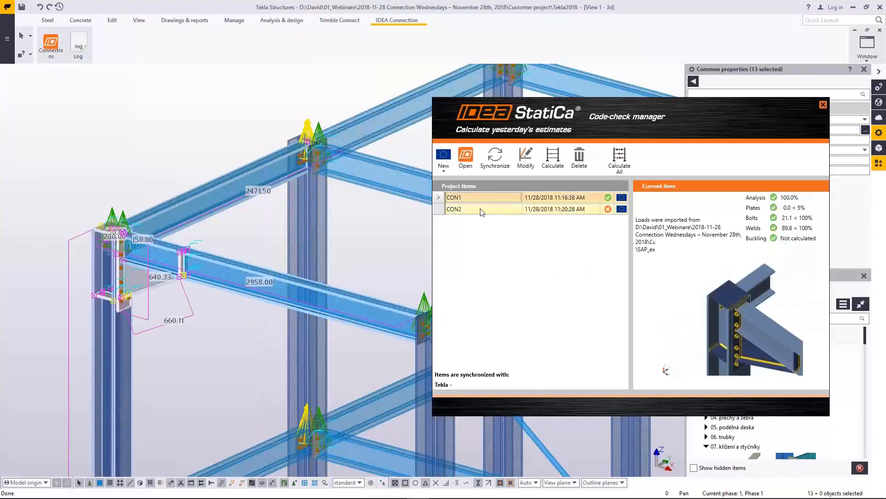
scroll(172, 232, down, 2)
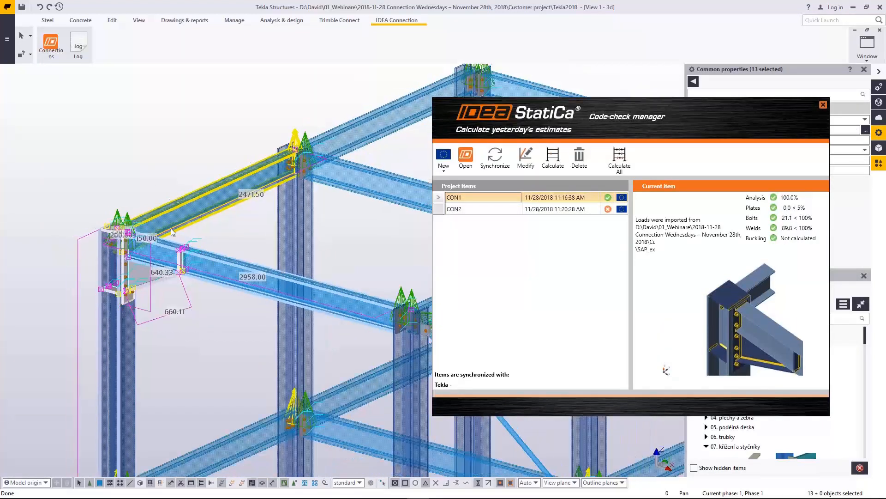
click(514, 209)
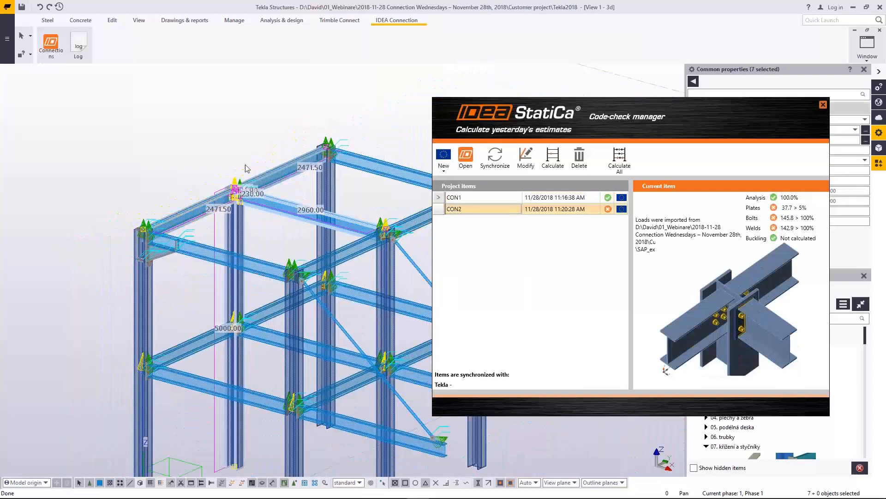
scroll(242, 211, up, 4)
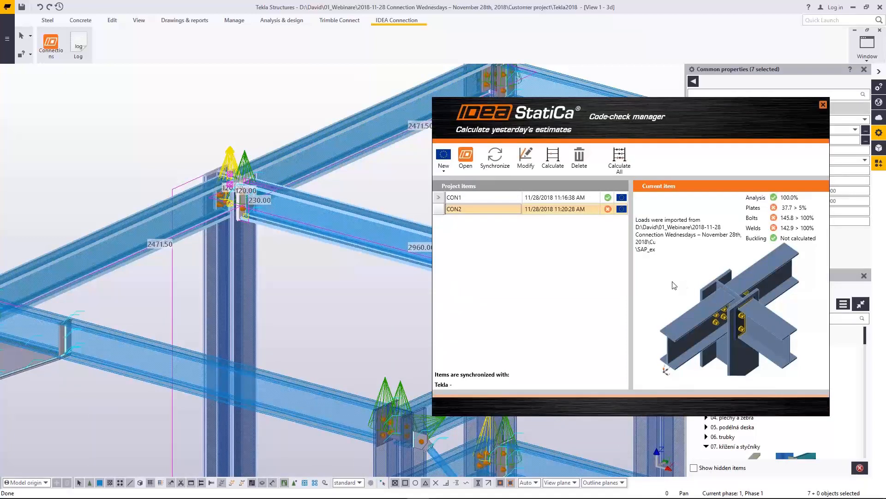
click(824, 106)
- Delete the End plate (144) component joining the perpendicular beam to the middle column's top
scroll(156, 282, down, 3)
scroll(156, 283, up, 2)
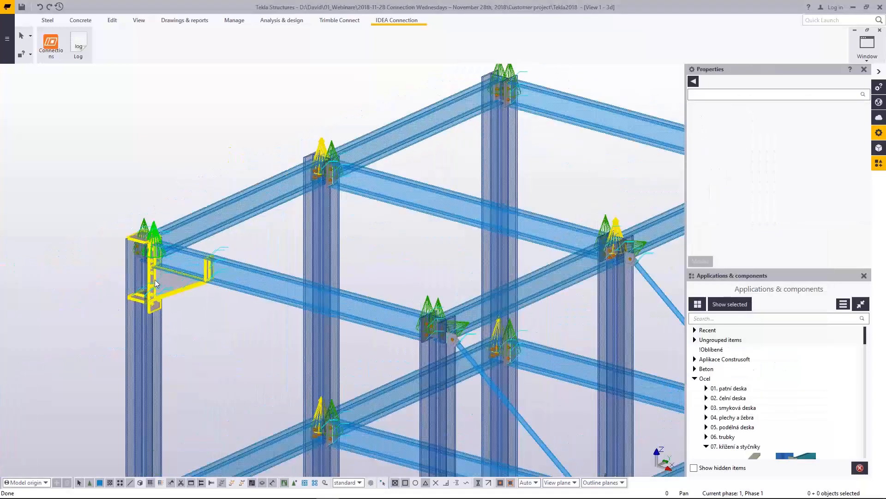
scroll(177, 289, up, 2)
scroll(433, 94, up, 4)
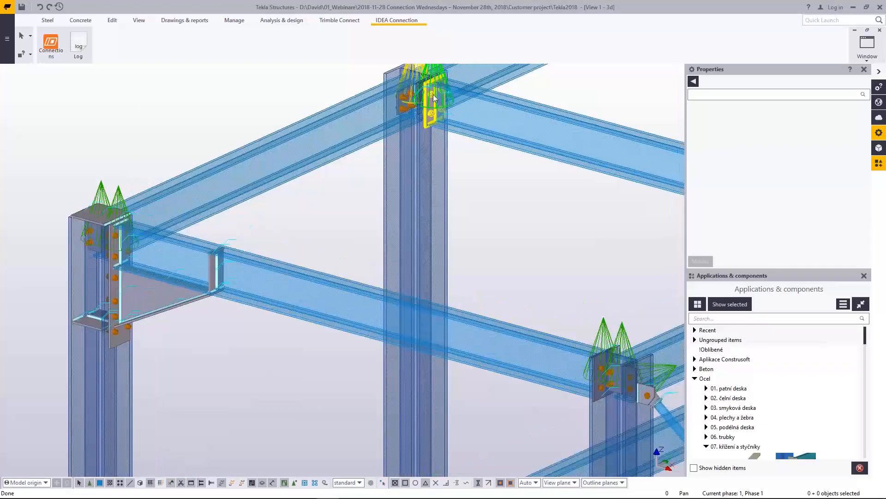
click(419, 113)
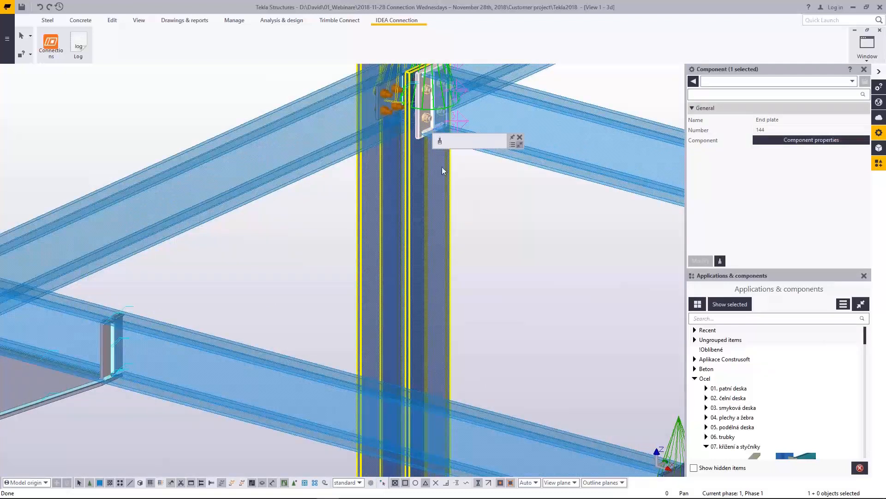
key(Escape)
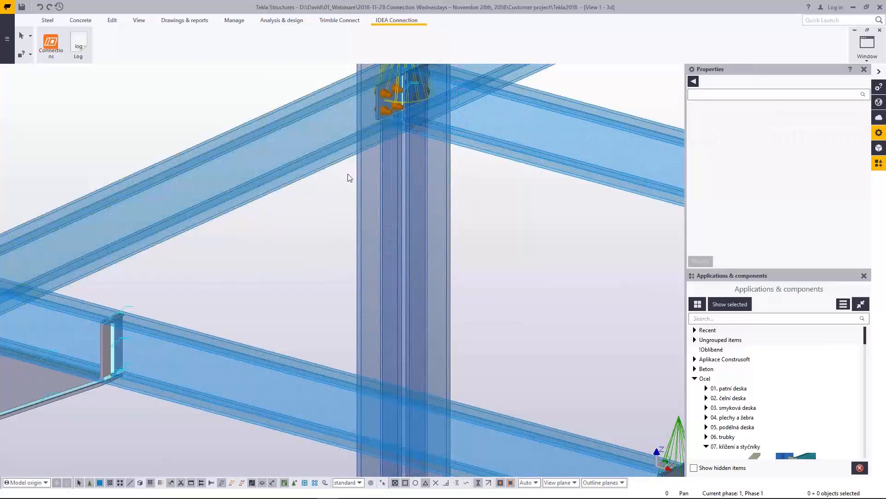
- Try to remove the remaining bolted connection between the in-line beams and the middle column's top
scroll(350, 178, down, 1)
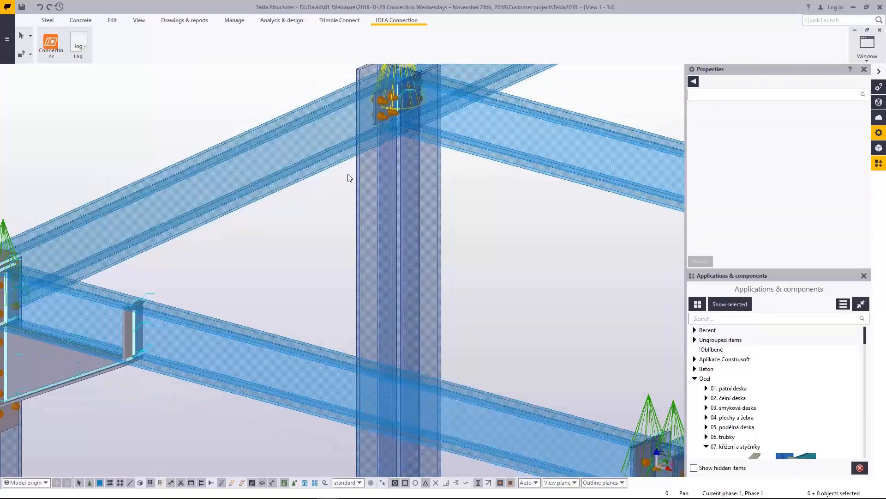
scroll(349, 178, up, 2)
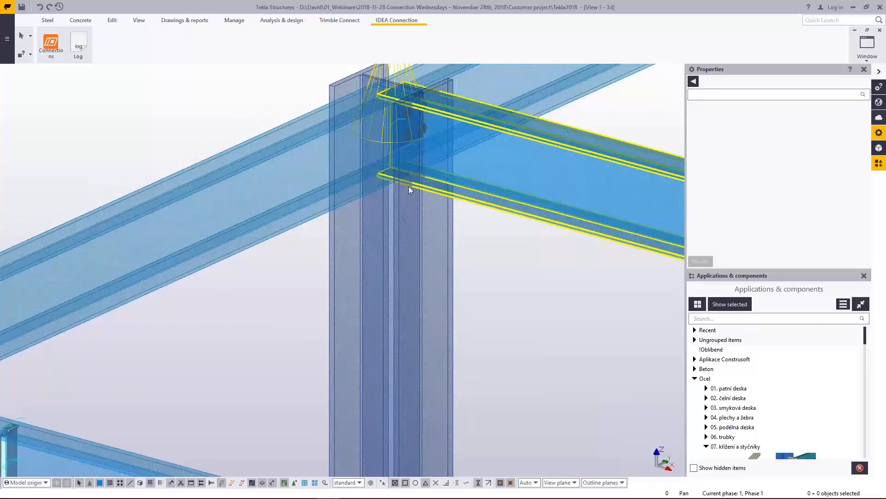
middle_drag(409, 187, 408, 189)
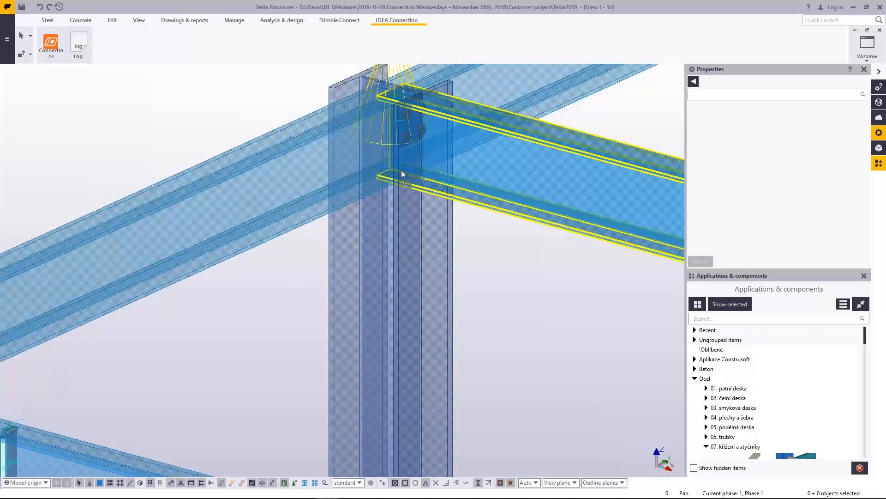
scroll(412, 198, down, 3)
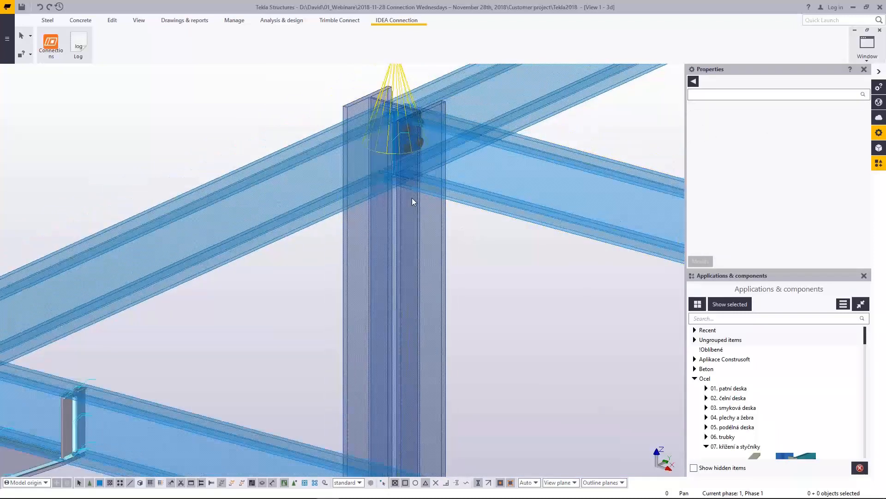
middle_drag(417, 172, 395, 296)
scroll(381, 340, up, 2)
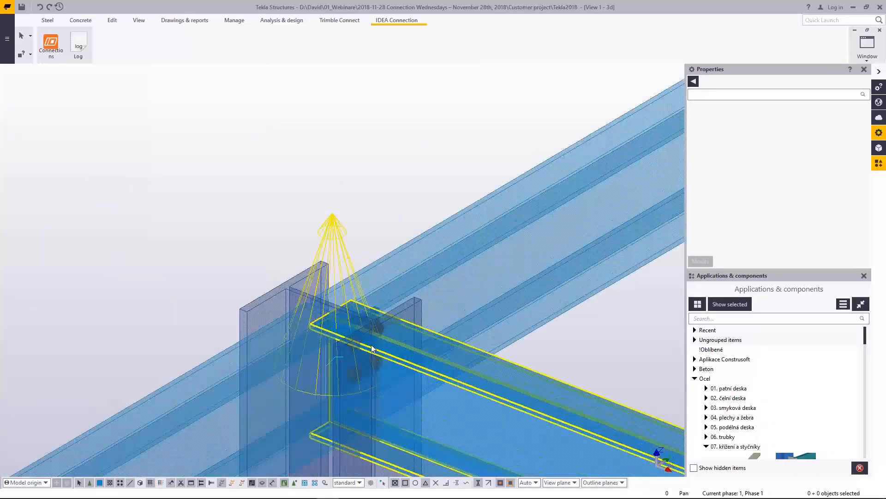
scroll(371, 344, up, 1)
scroll(375, 258, down, 5)
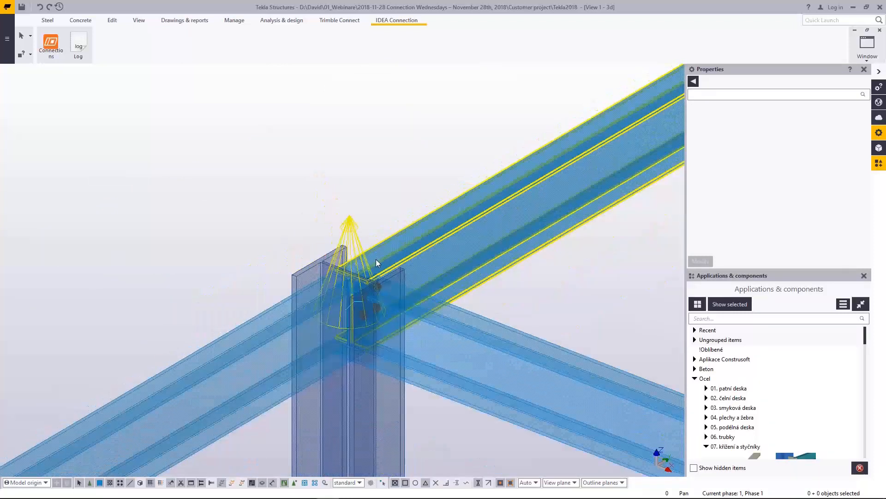
scroll(357, 243, down, 1)
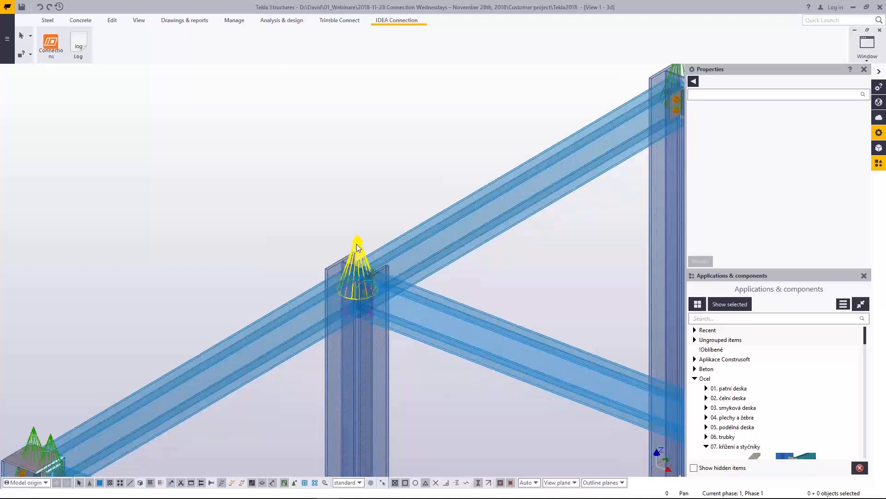
scroll(356, 244, down, 4)
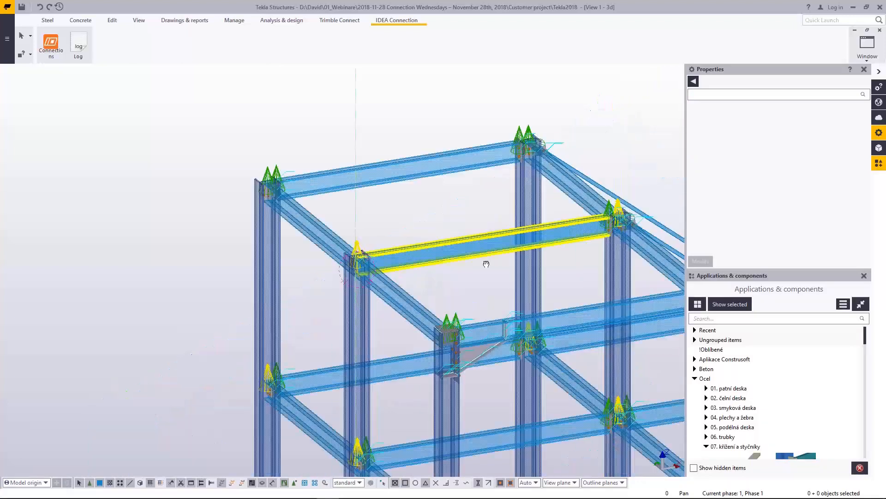
ctrl+middle_drag(486, 263, 339, 270)
scroll(358, 262, up, 5)
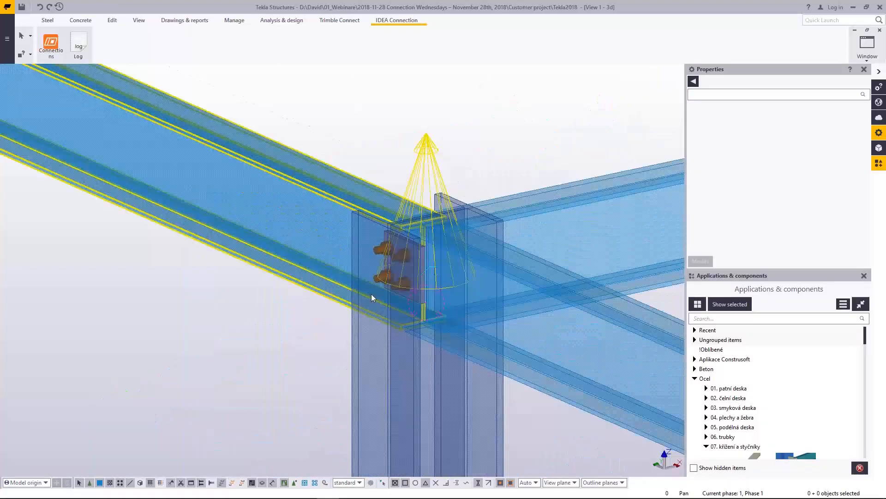
ctrl+middle_drag(371, 294, 304, 314)
click(374, 277)
key(Escape)
scroll(305, 313, down, 10)
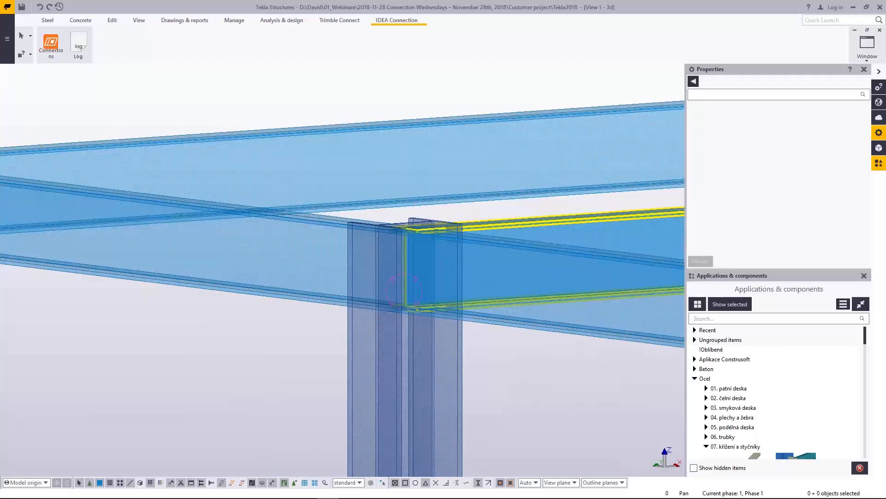
- Undo the removal of the in-line beams' bolted connection at the middle column
ctrl+middle_drag(372, 299, 277, 324)
scroll(331, 273, up, 4)
scroll(330, 273, up, 3)
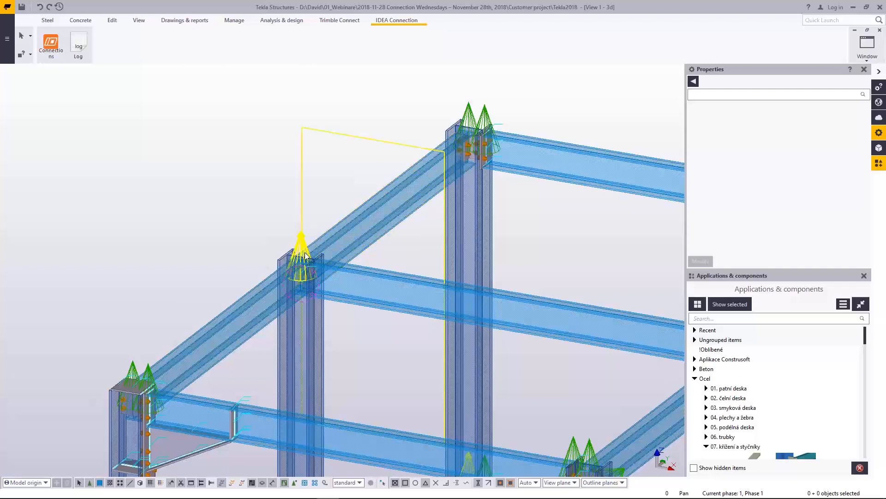
scroll(305, 255, up, 4)
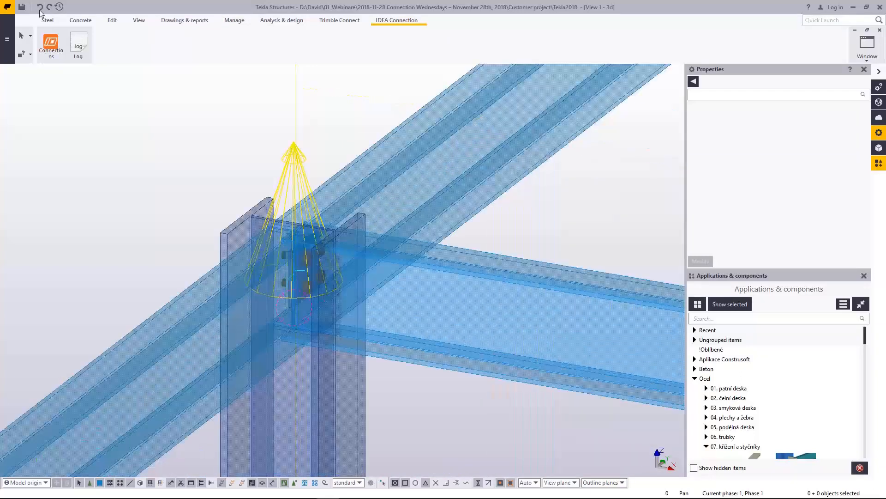
scroll(375, 245, down, 4)
scroll(393, 239, up, 5)
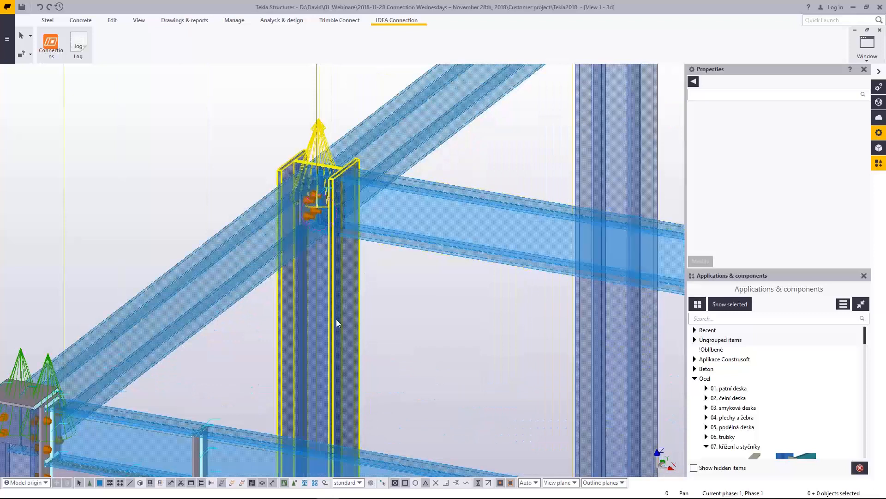
scroll(412, 171, down, 4)
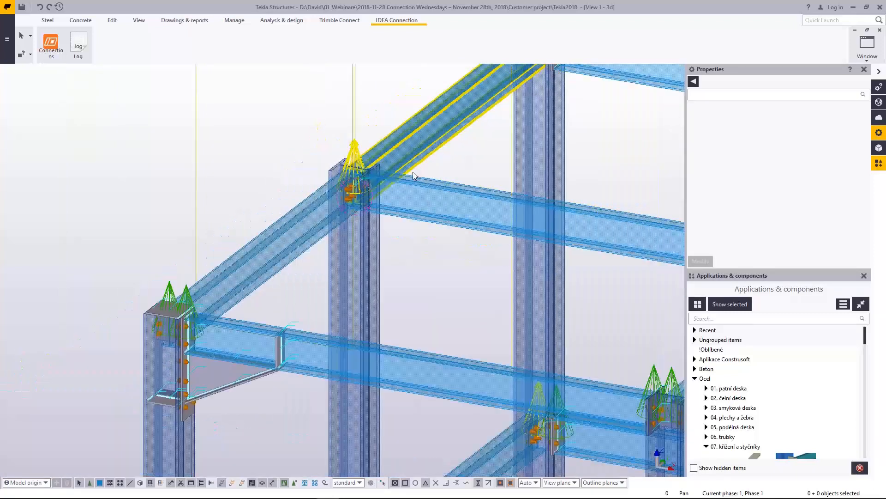
- Find component 40 and add Haunch (40) with the standard settings between the middle column's top and the perpendicular beam
click(775, 318)
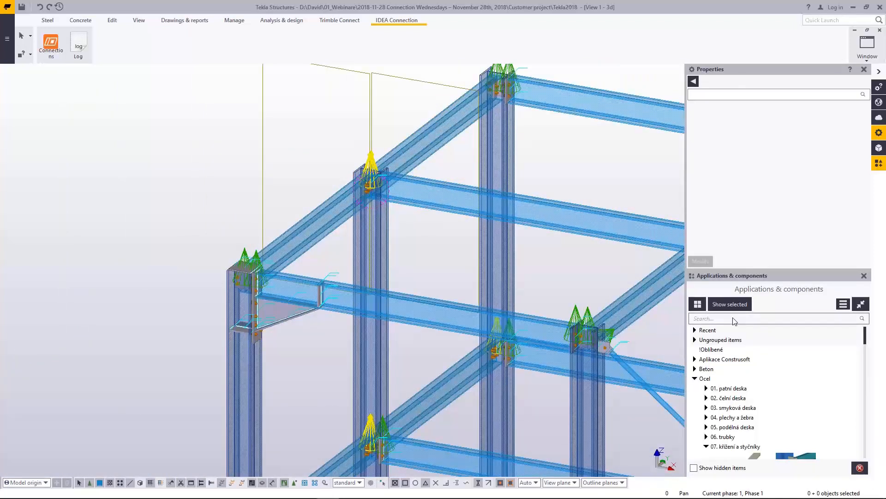
text(40)
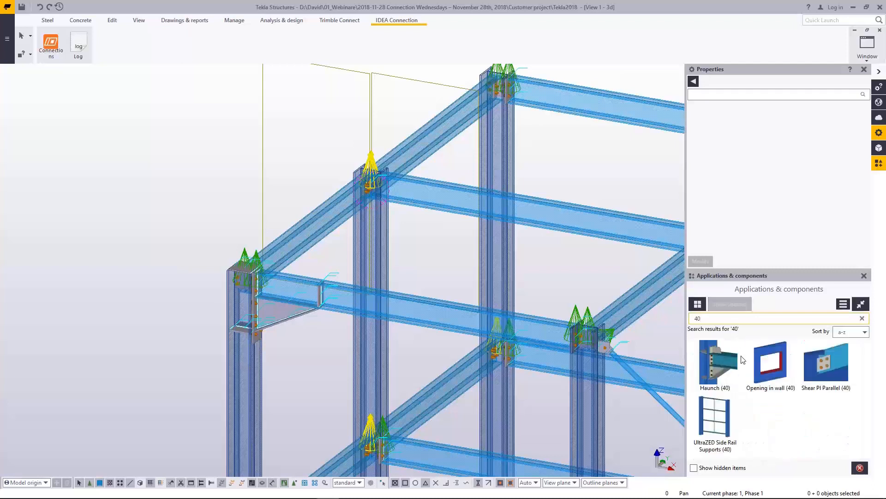
click(725, 362)
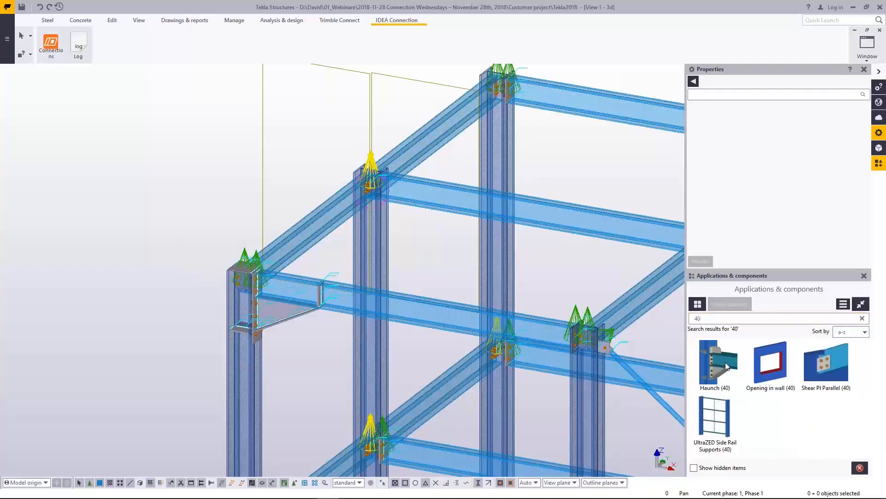
double_click(725, 362)
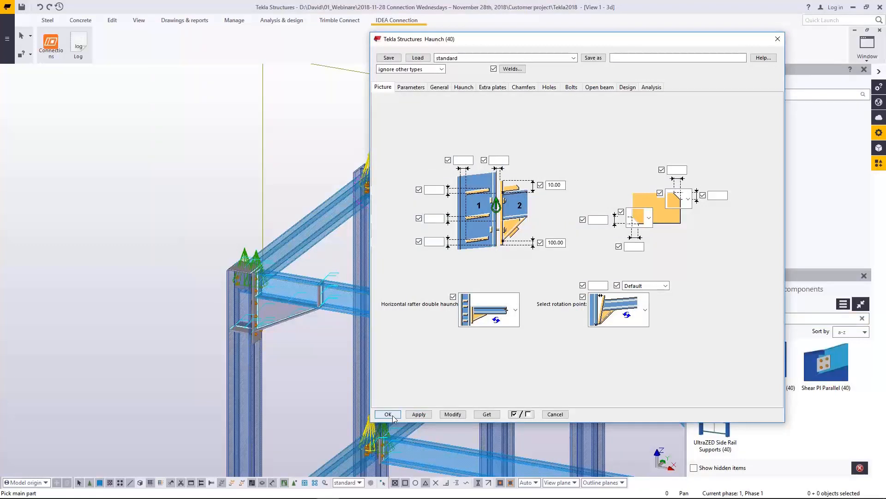
click(388, 413)
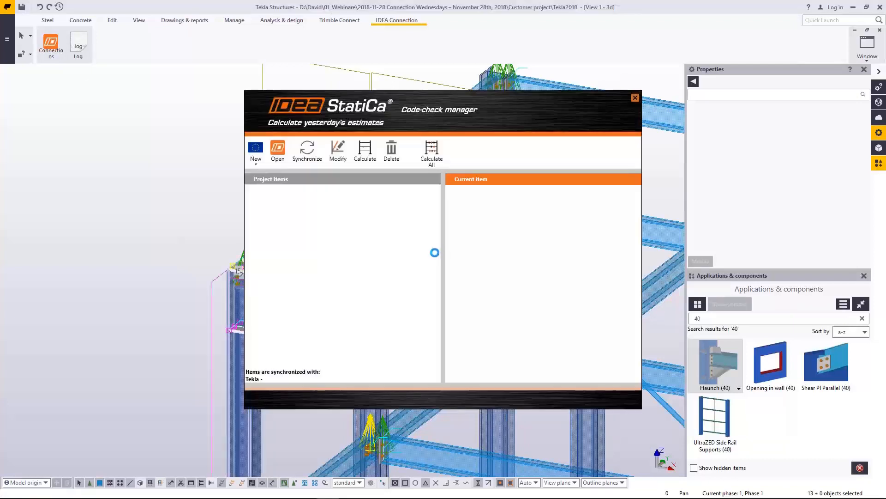
- Try to update CON2 with the new haunch geometry by synchronizing it in the Code-check manager
drag(338, 111, 560, 134)
click(502, 226)
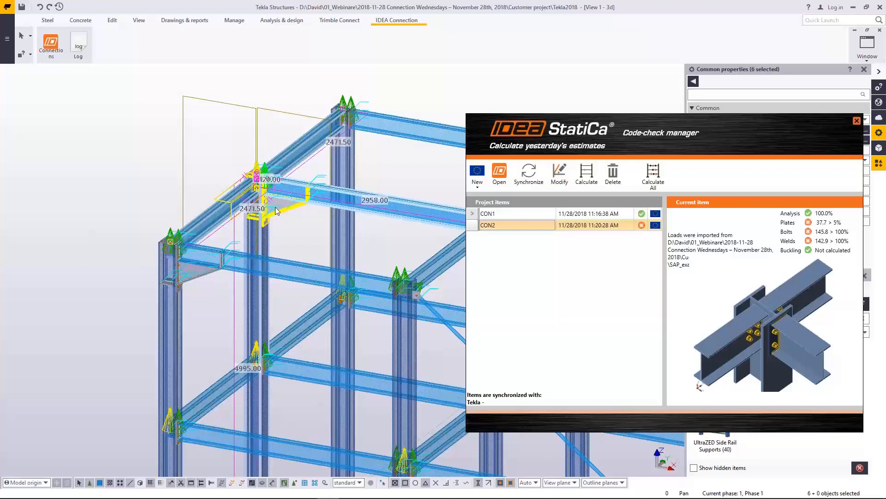
scroll(274, 207, up, 3)
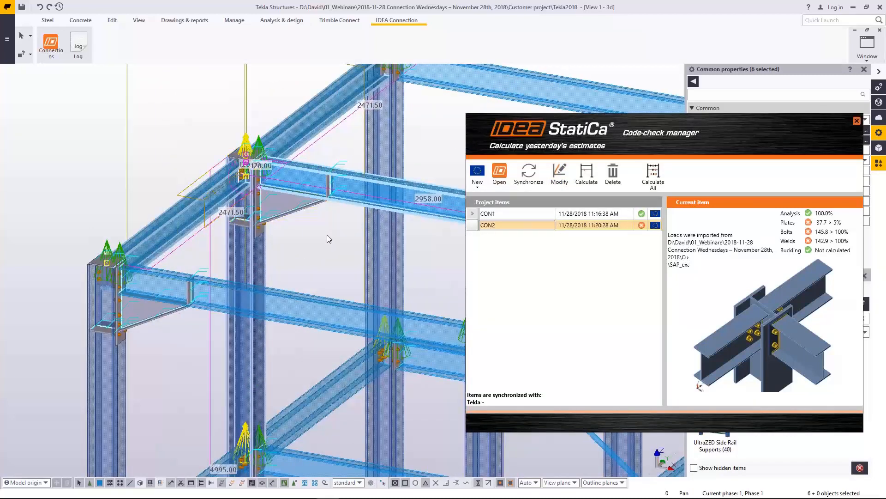
click(535, 183)
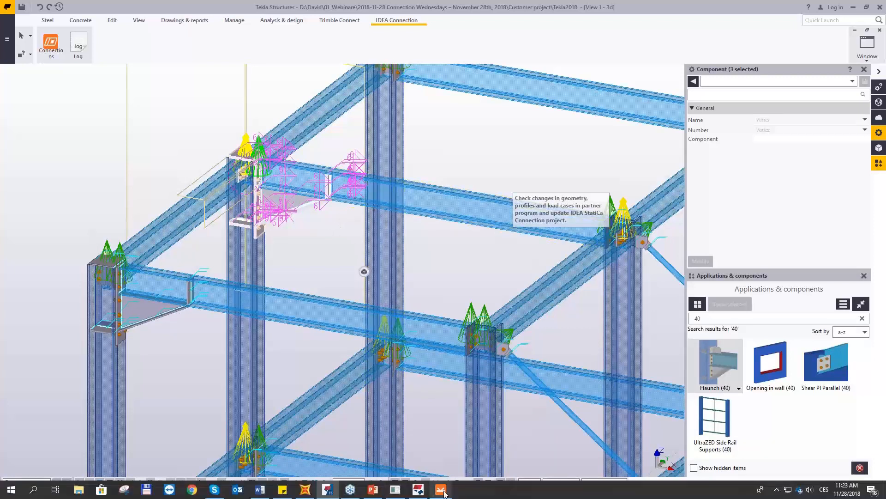
- Switch to IDEA StatiCa Connection and close the synchronized CON2 project without saving its data
click(442, 490)
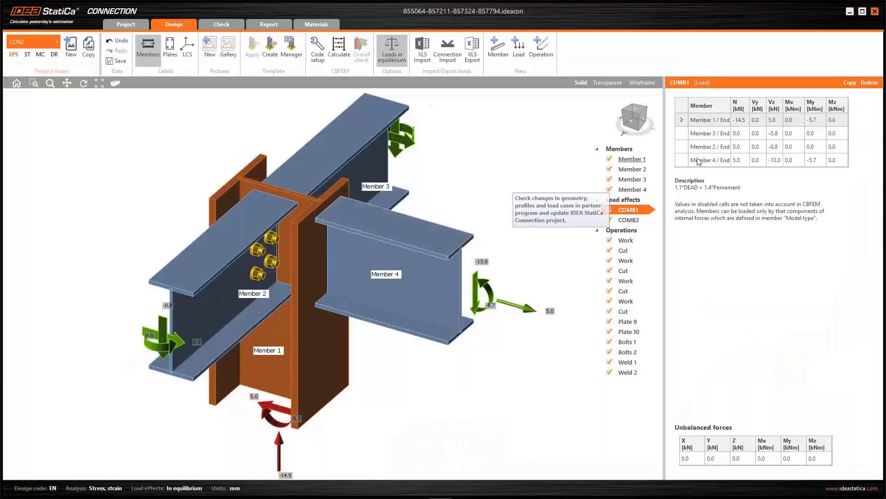
click(876, 12)
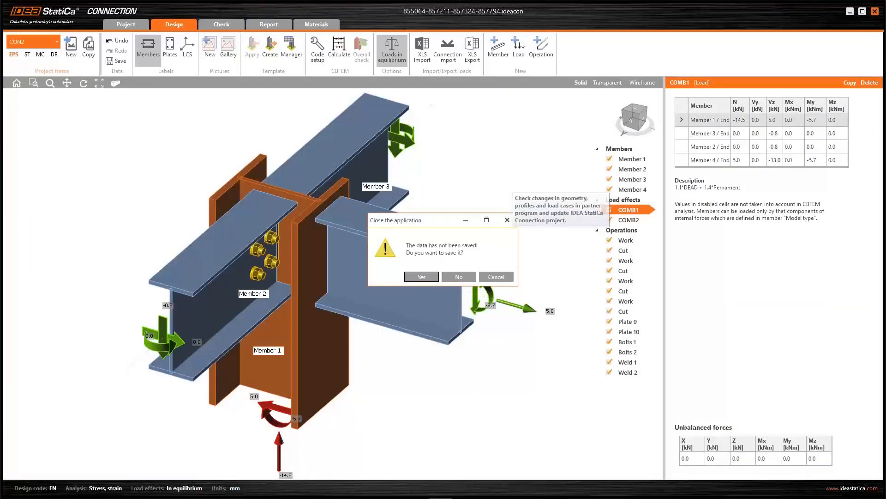
click(462, 278)
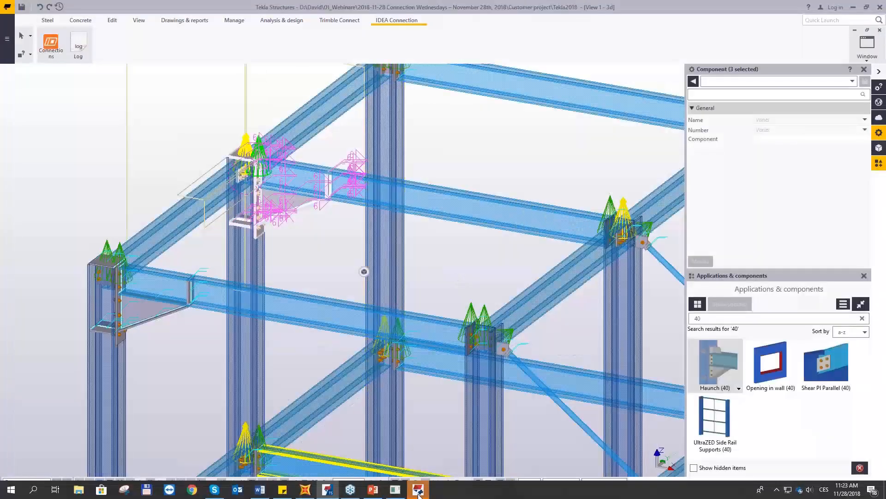
- Return to the Code-check manager and modify CON2 to include the haunch parts at the middle column
click(418, 488)
click(528, 226)
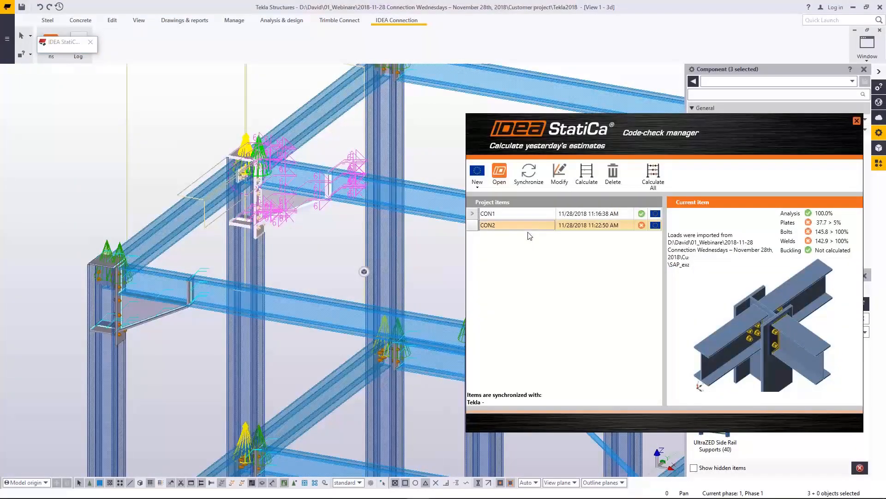
click(560, 181)
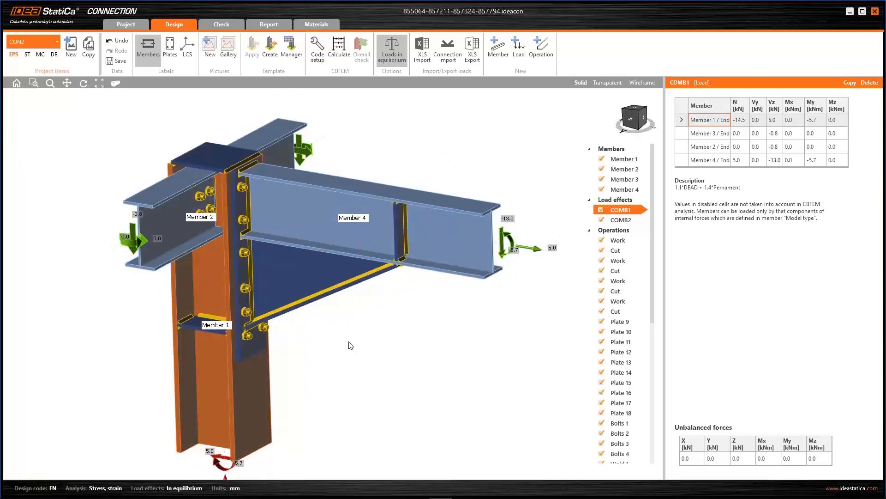
- Calculate the haunch-strengthened CON2 joint and save the connection project
click(339, 49)
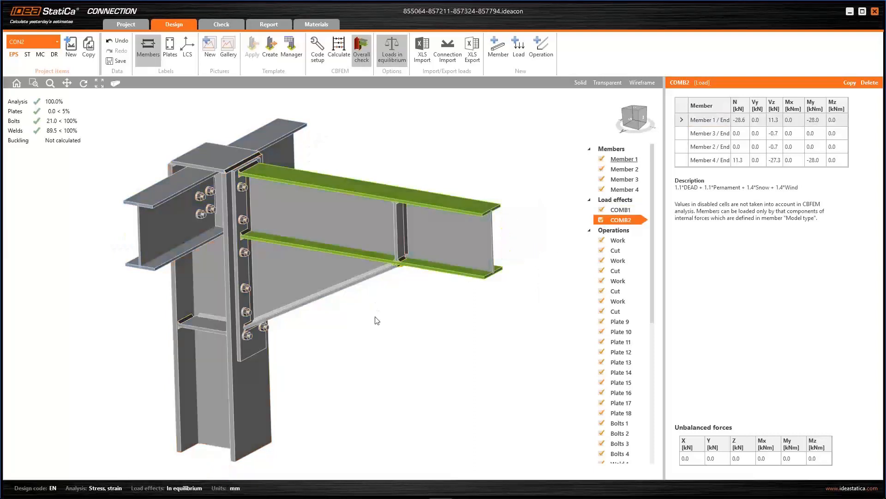
click(116, 61)
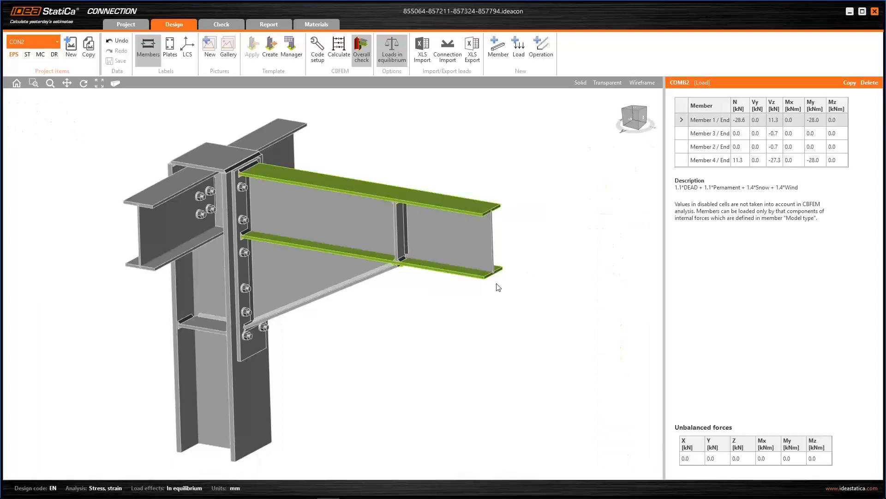
- Switch back to the Code-check manager over Tekla Structures and review CON2's updated check results and the available item commands
key(alt+Tab)
click(419, 491)
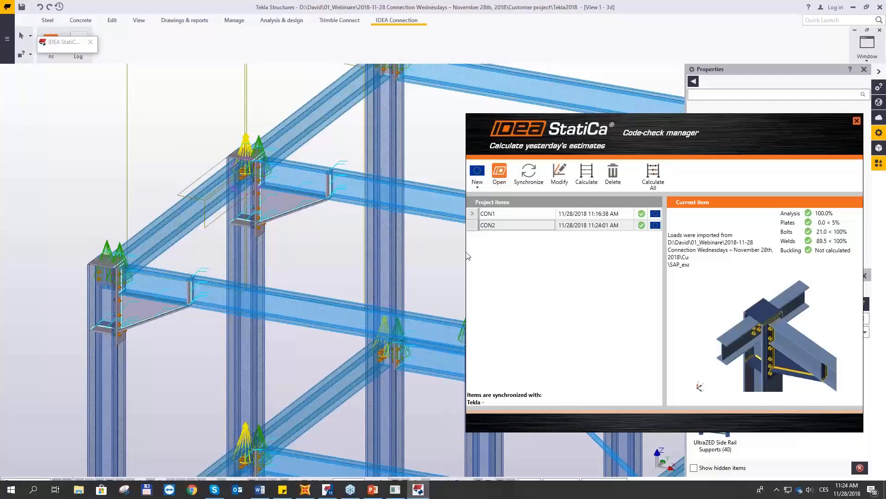
drag(619, 135, 491, 108)
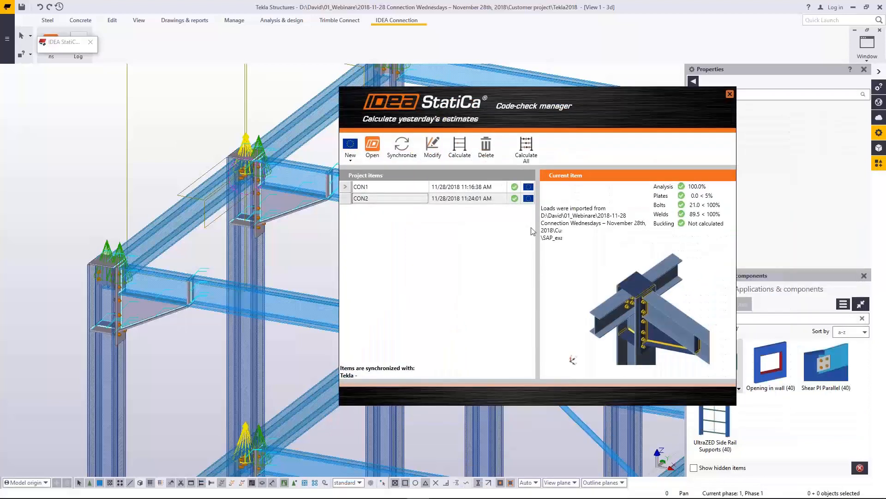
click(415, 200)
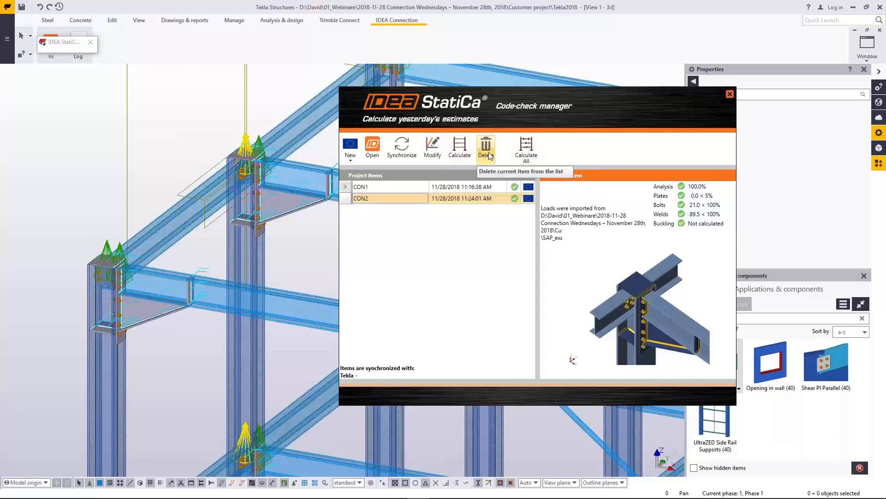
click(530, 159)
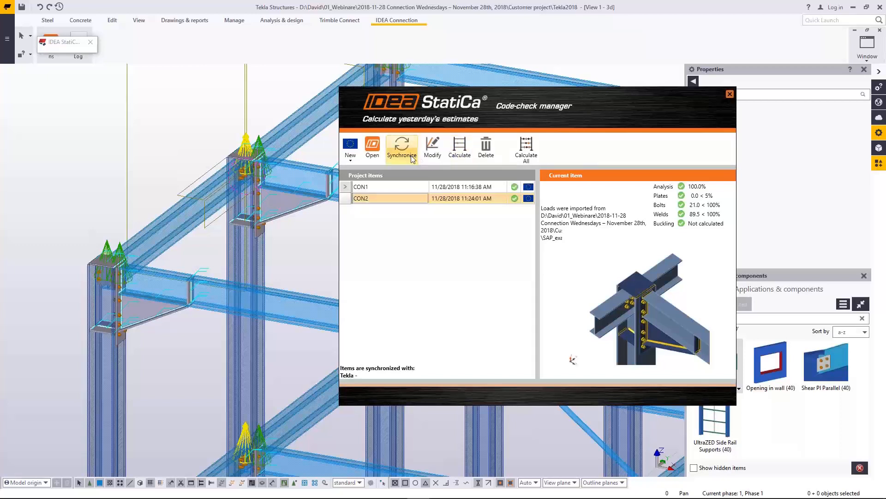
click(457, 157)
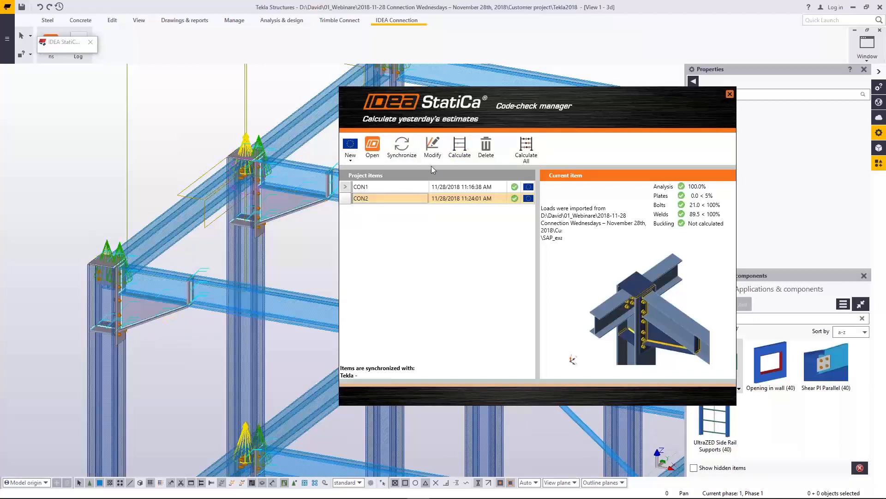
click(464, 155)
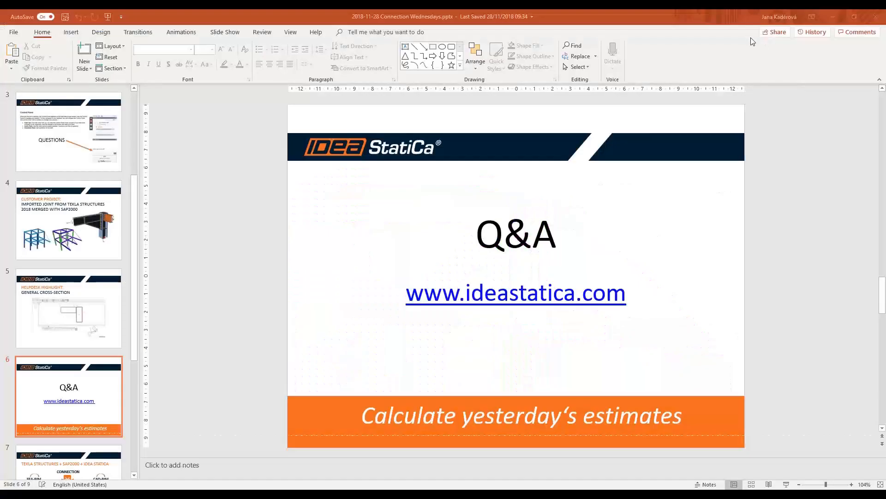
- Clear the presentation and folder windows away and show the HH.ideacon project full screen in IDEA StatiCa Connection
click(833, 17)
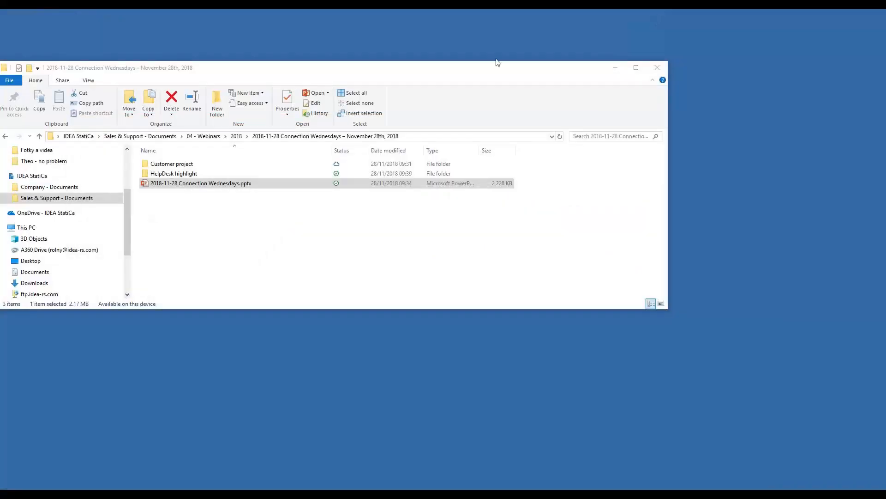
drag(518, 65, 39, 126)
key(alt+F4)
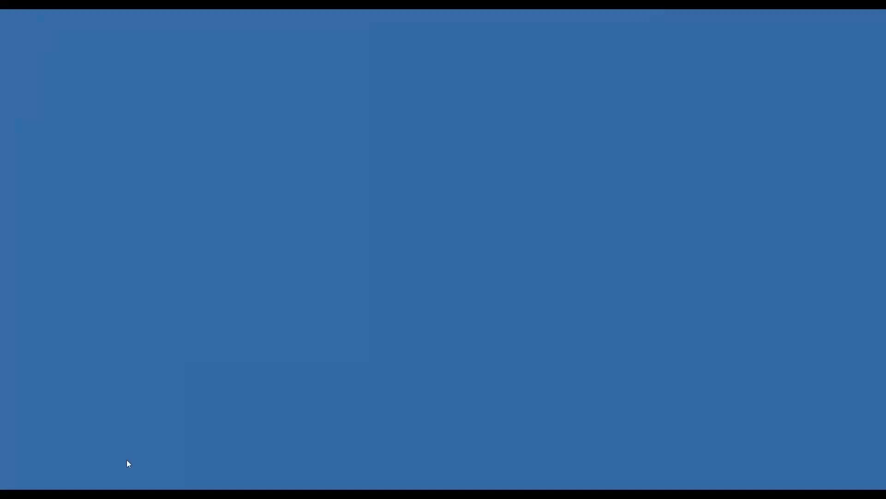
drag(87, 69, 377, 84)
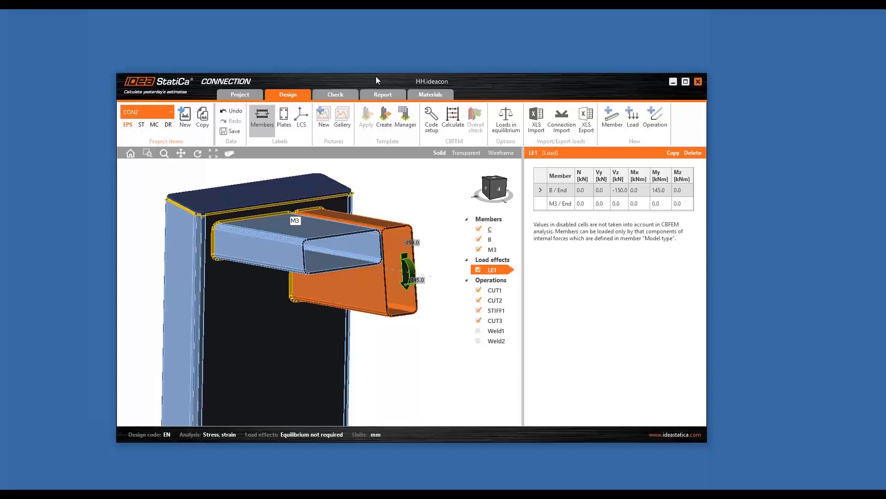
click(685, 82)
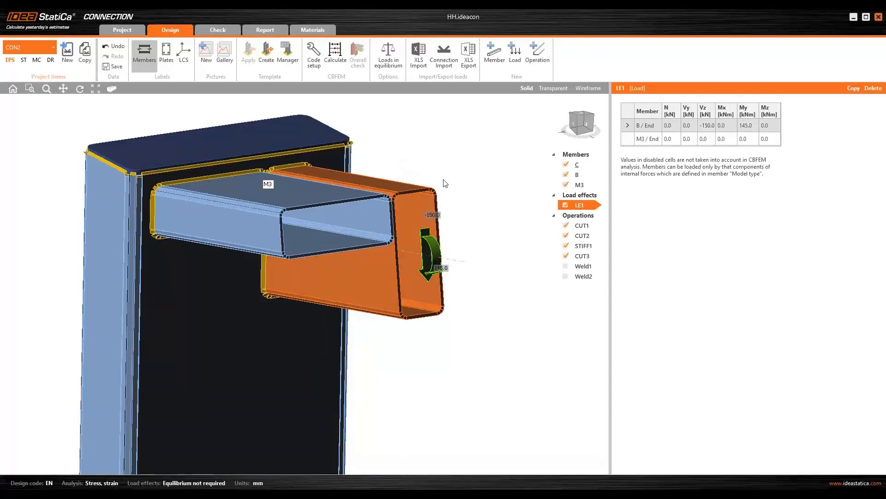
- Examine how the hollow-section members M3 and B meet column C, and compare their member properties
scroll(370, 226, down, 3)
scroll(364, 230, up, 2)
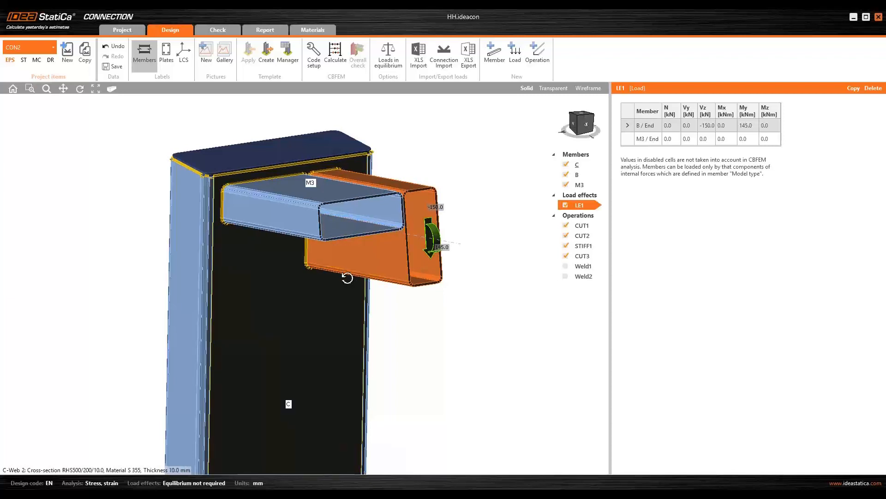
right_drag(349, 275, 291, 257)
middle_drag(290, 257, 279, 279)
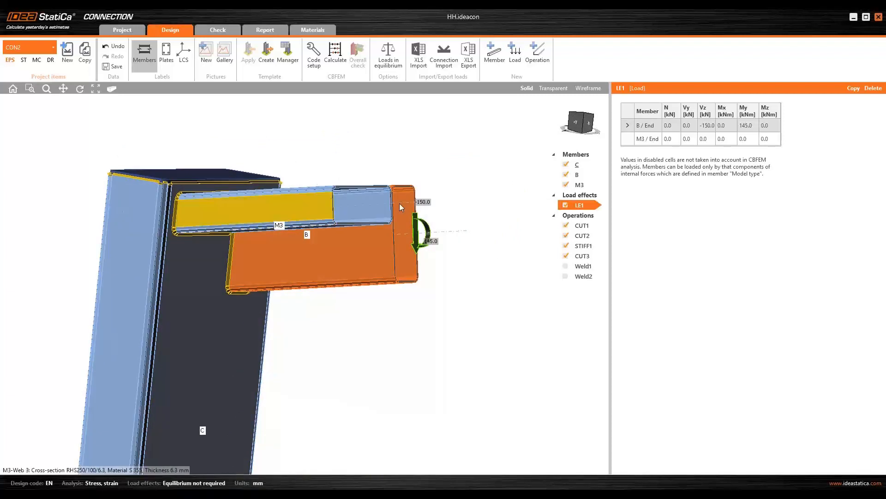
right_drag(461, 238, 440, 256)
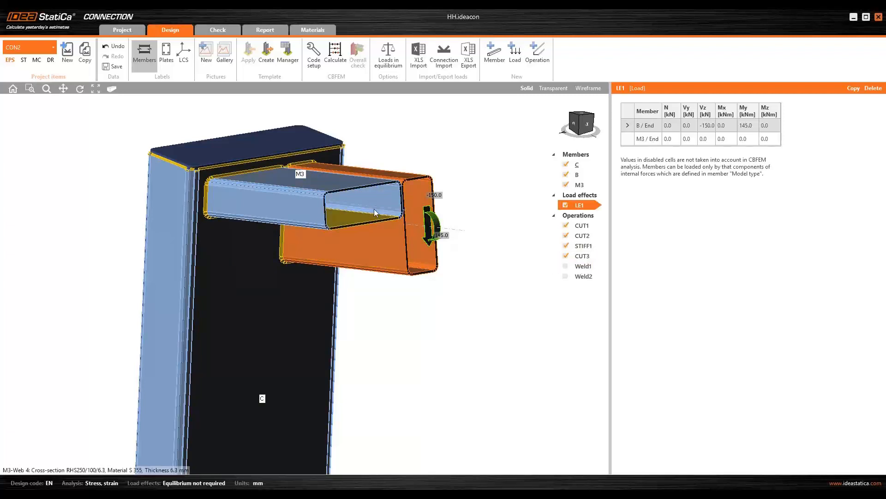
click(322, 225)
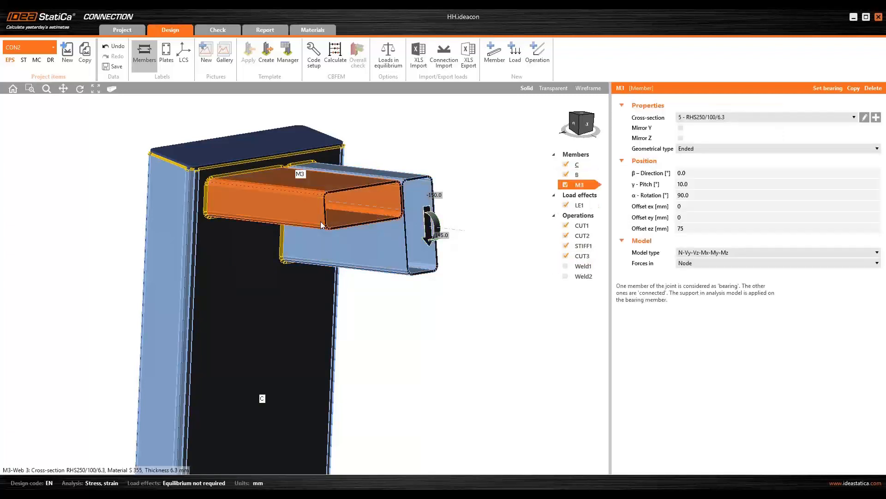
click(370, 249)
click(295, 218)
click(381, 248)
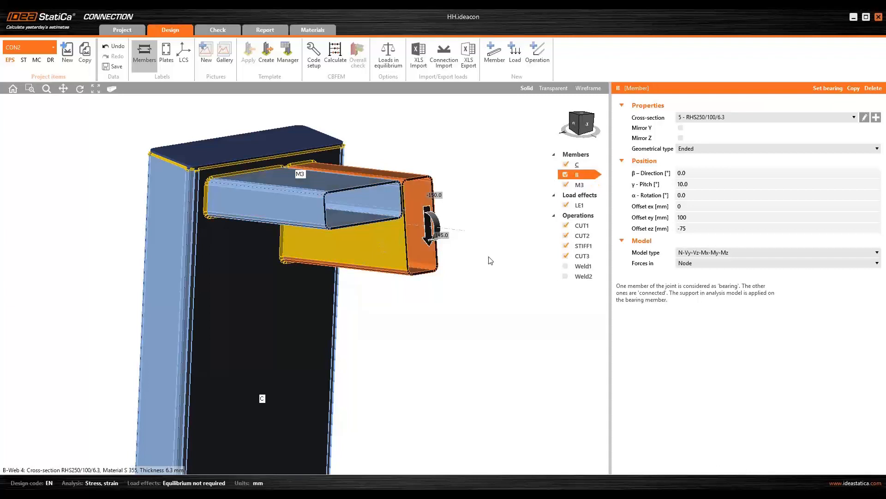
- Enable the Weld1 and Weld2 operations and inspect members M3 and B along their full length
click(564, 266)
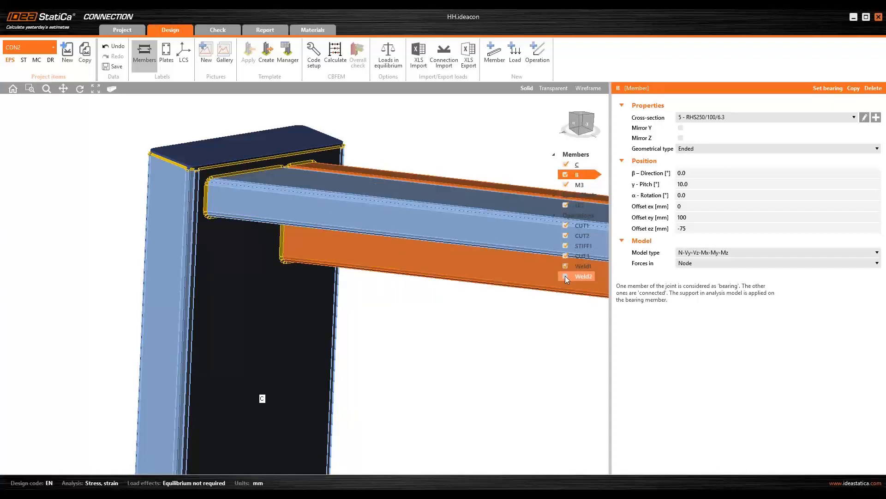
click(566, 275)
scroll(280, 220, down, 5)
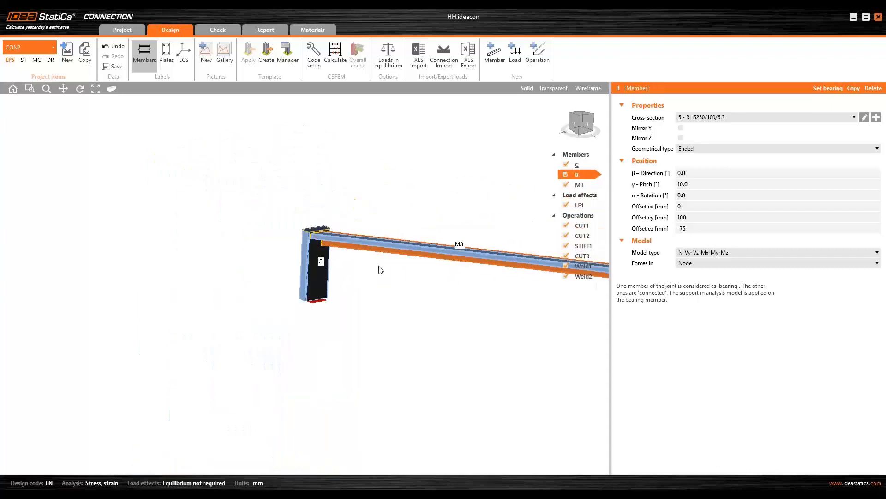
middle_drag(446, 272, 302, 253)
ctrl+middle_drag(411, 269, 388, 259)
scroll(383, 259, up, 5)
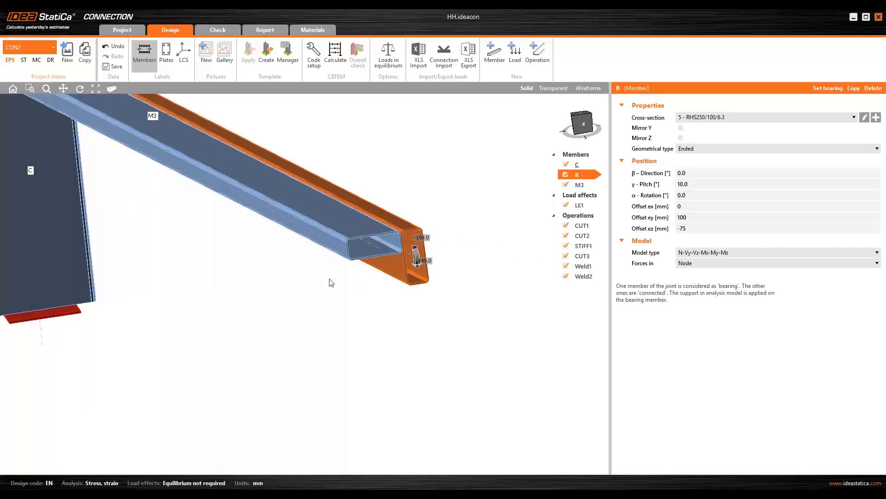
mouse_move(323, 274)
ctrl+middle_down()
mouse_move(308, 267)
mouse_move(319, 264)
ctrl+middle_up()
middle_drag(212, 280, 236, 256)
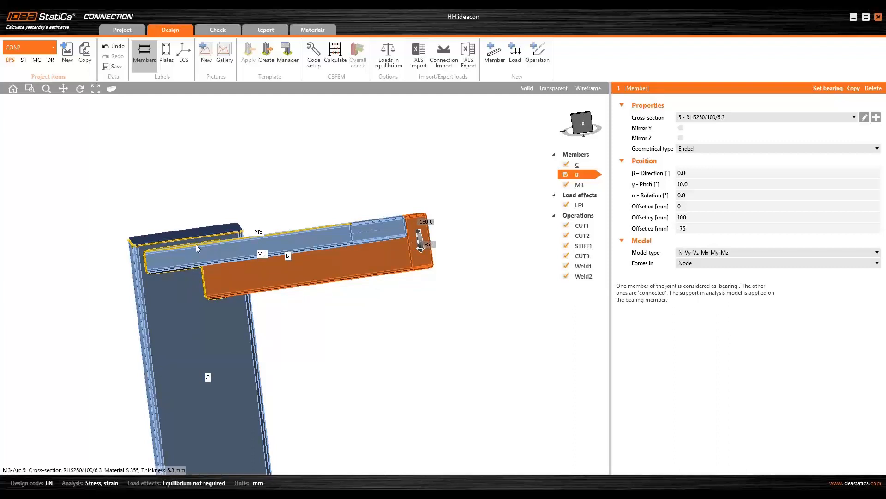
ctrl+middle_drag(211, 252, 347, 299)
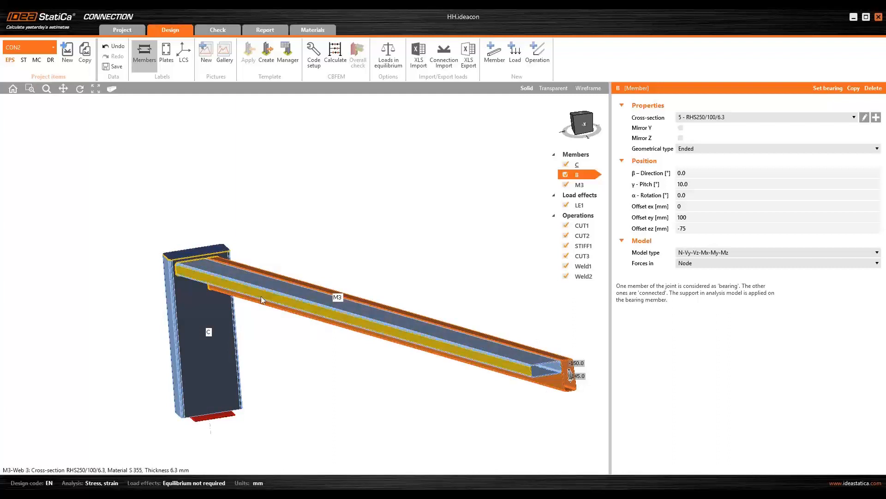
- Disable the Weld2 and Weld1 operations in CON2
scroll(257, 311, down, 2)
right_drag(279, 322, 290, 317)
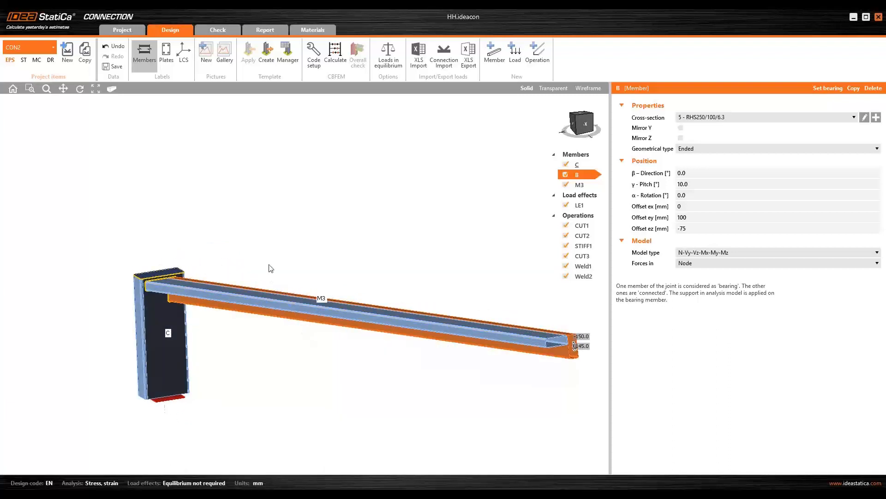
click(565, 276)
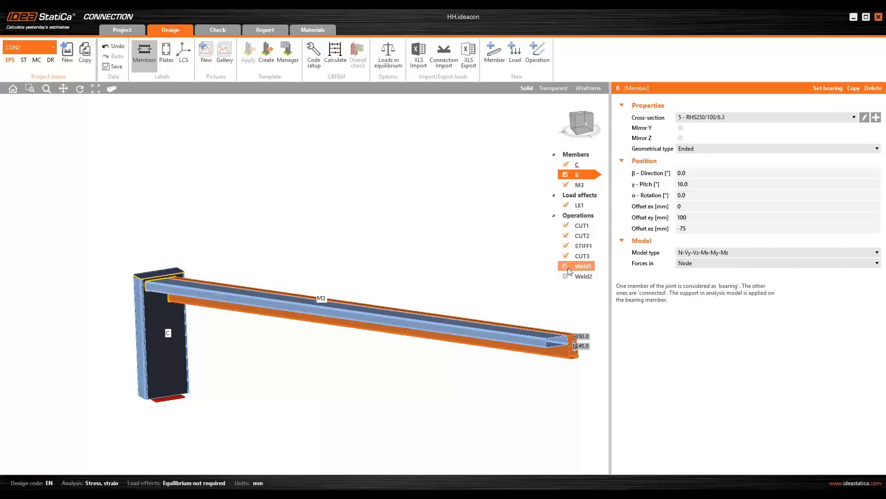
click(566, 267)
- Start a new welded general cross-section for member B
scroll(157, 303, up, 3)
right_drag(157, 302, 141, 277)
middle_drag(169, 241, 311, 223)
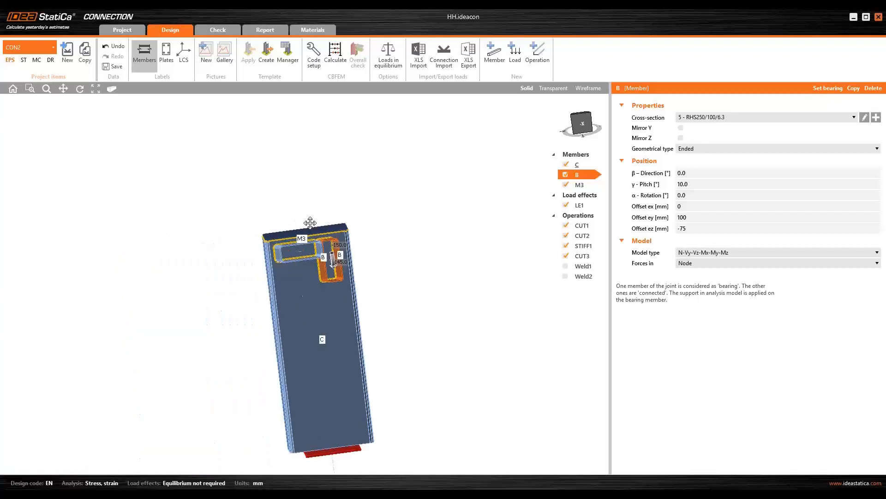
scroll(312, 258, up, 3)
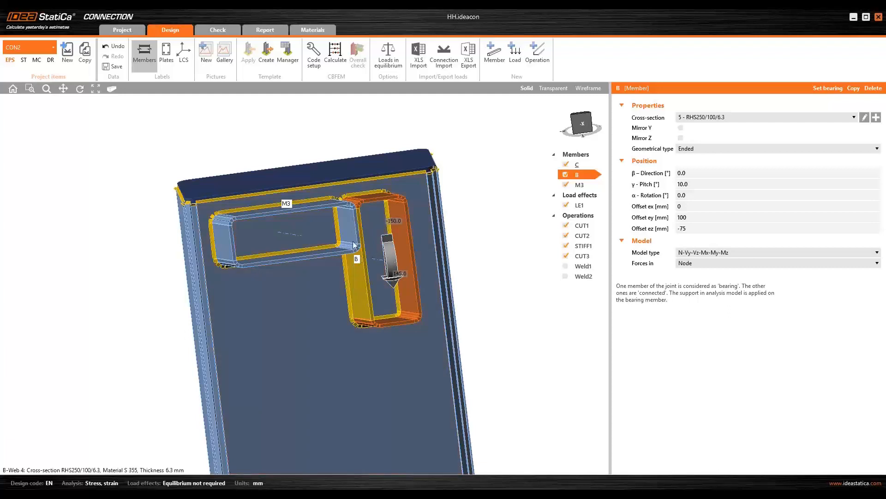
right_click(360, 285)
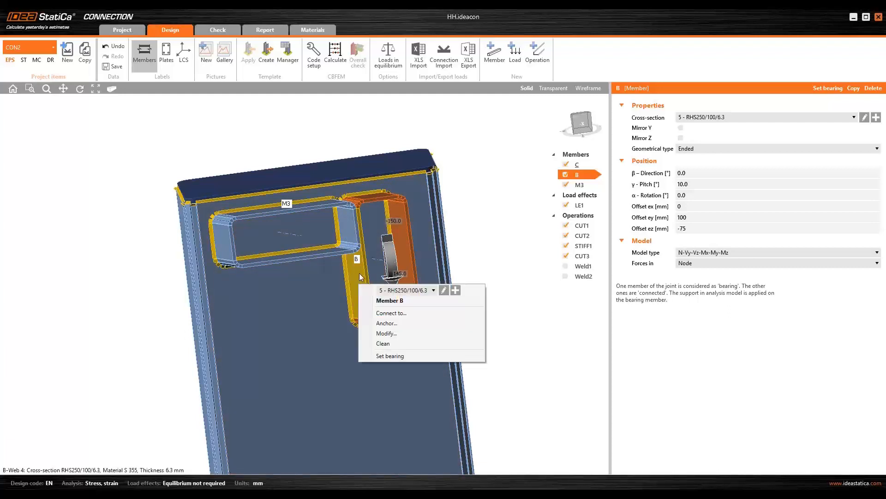
click(455, 290)
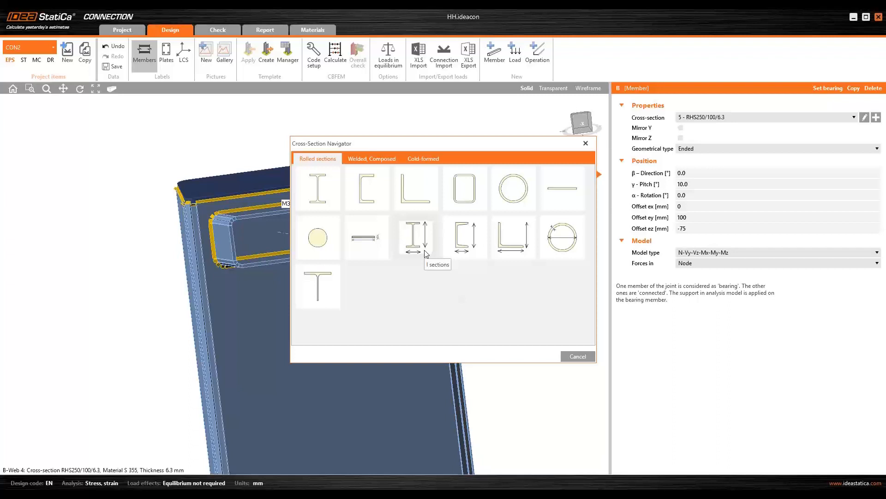
click(367, 162)
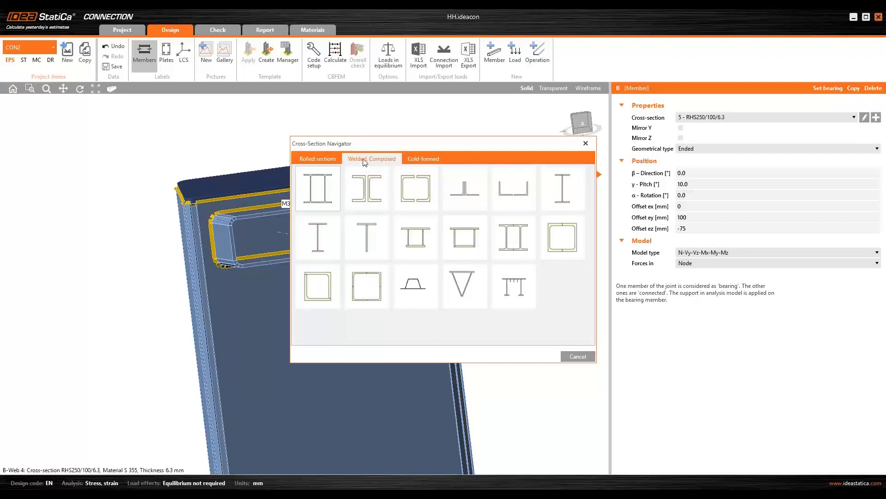
click(513, 292)
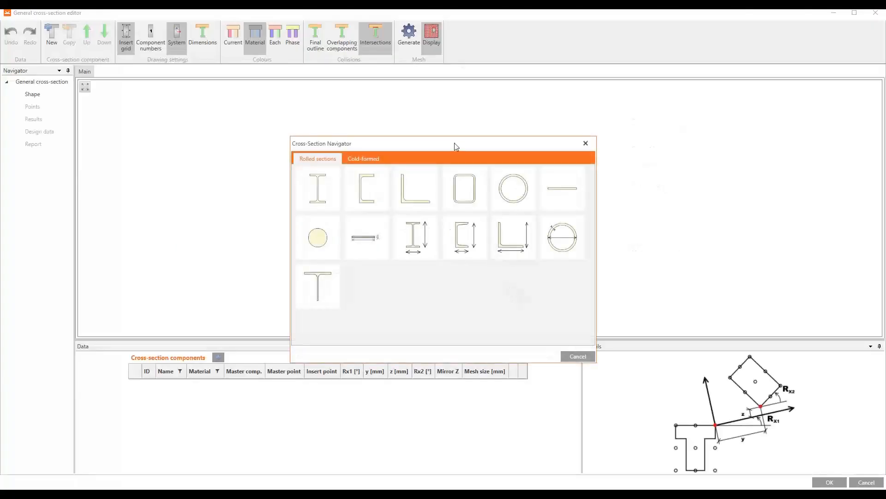
- Add an RHS250/100/6.3 rolled hollow section as the first component of the general cross-section
drag(453, 144, 441, 88)
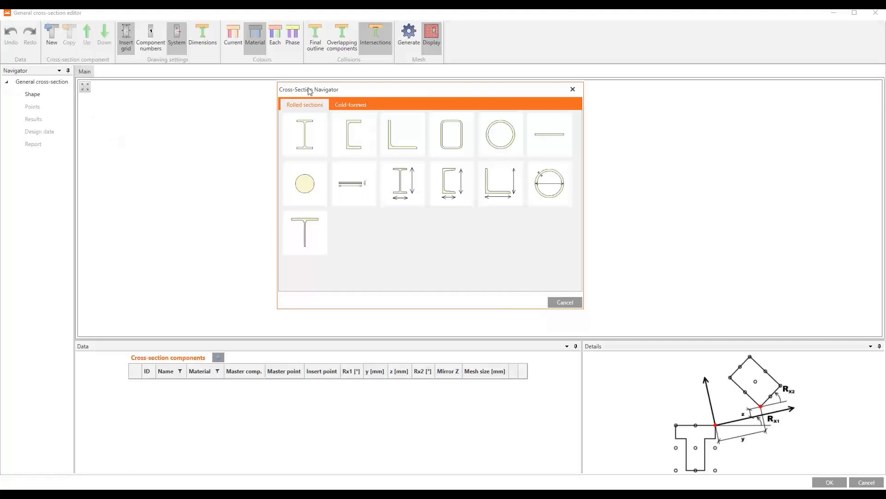
click(452, 134)
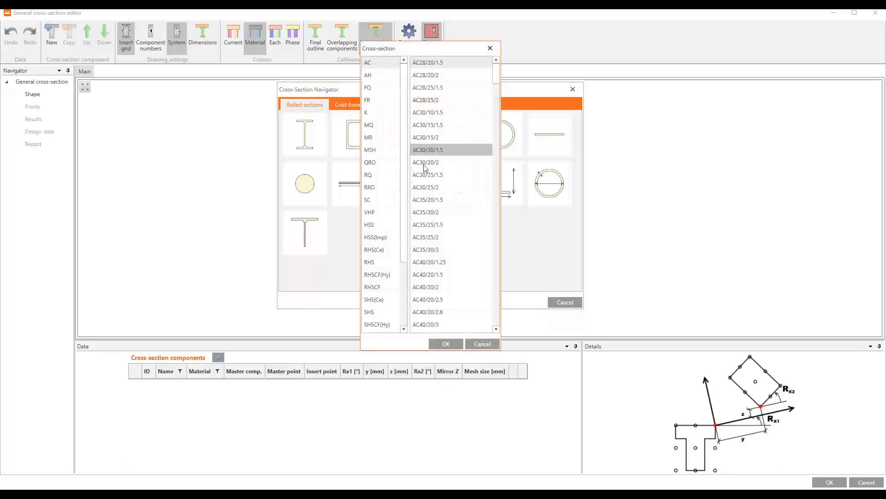
click(373, 262)
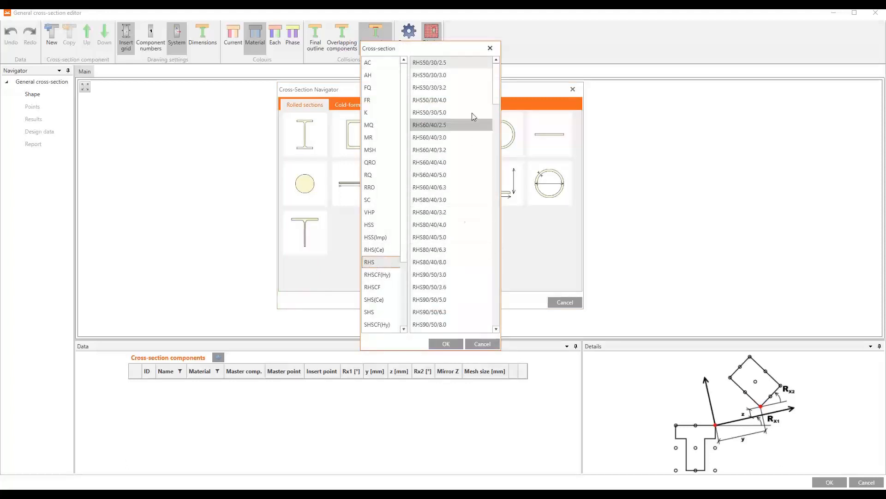
drag(495, 100, 483, 221)
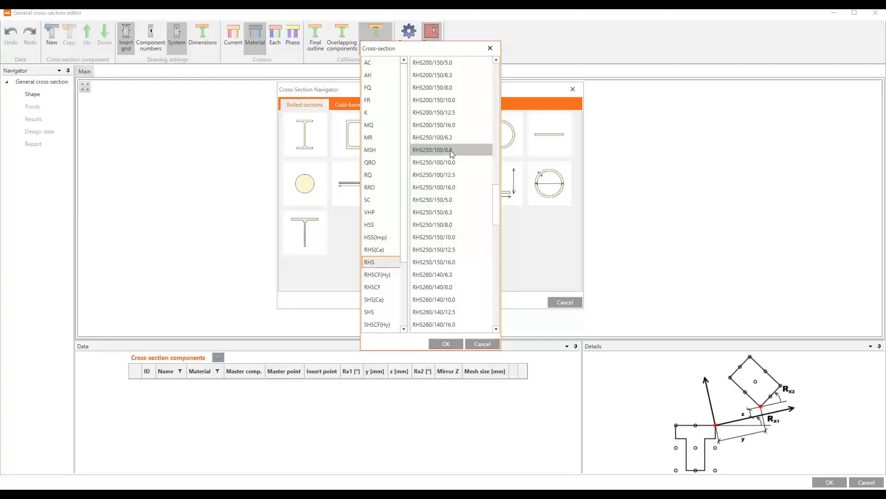
click(446, 138)
click(447, 344)
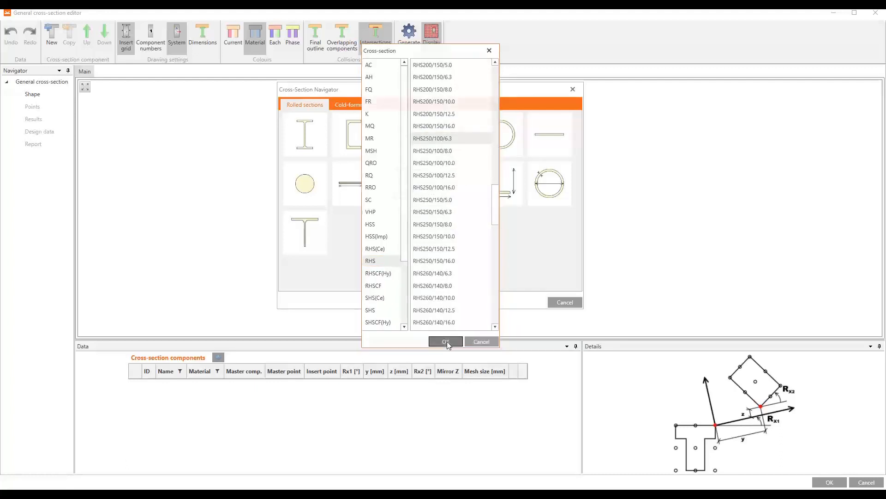
scroll(387, 185, down, 3)
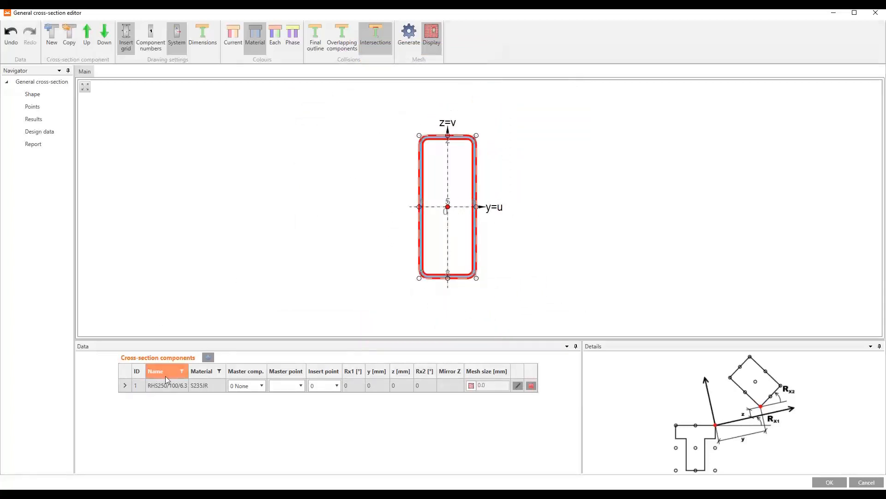
- Copy the RHS250/100/6.3 component and set the copy's Rx1 rotation to 90°
click(78, 36)
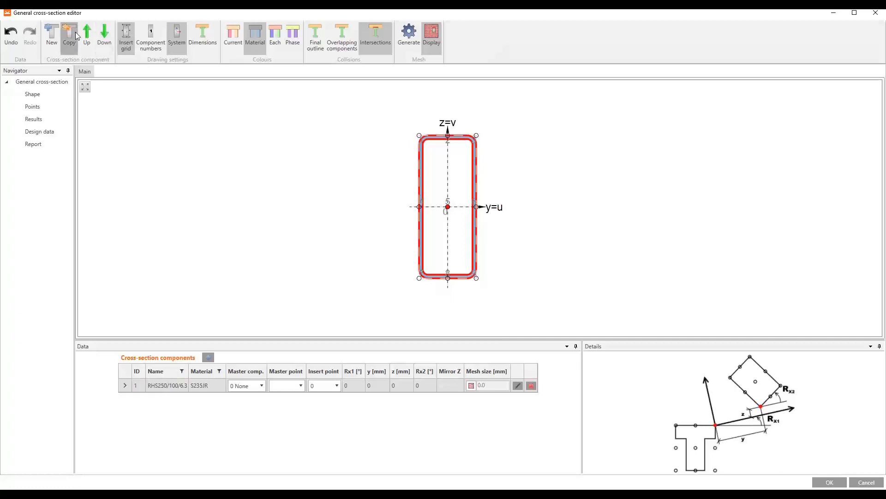
key(Tab)
key(Tab)
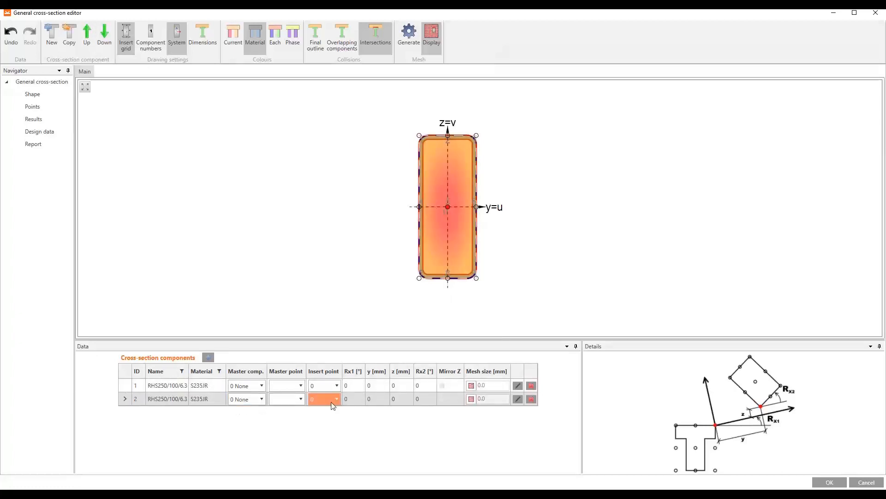
key(Tab)
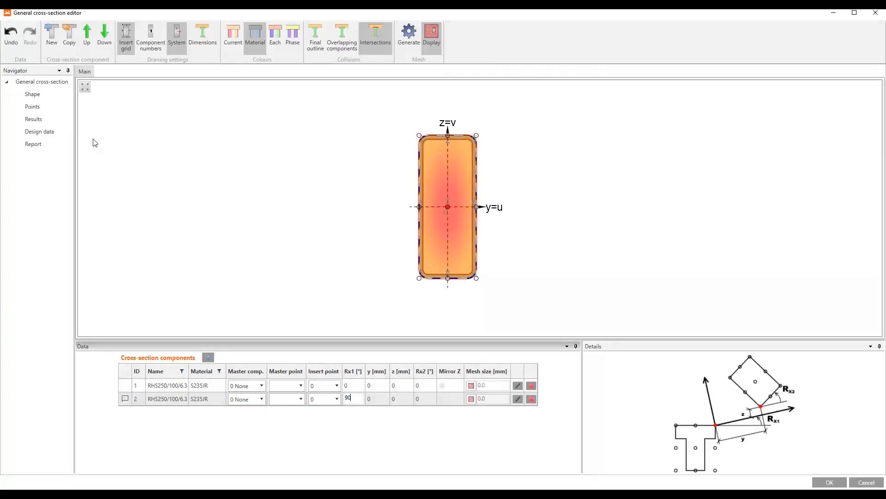
text(90)
key(Tab)
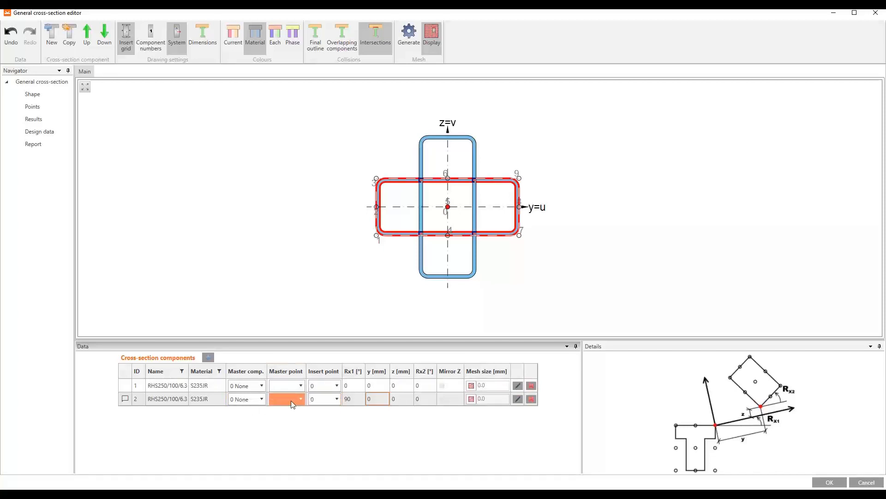
- Attach the copied component to master component 1 RHS250/100/6.3, using master point 1 and insert point 9
click(261, 400)
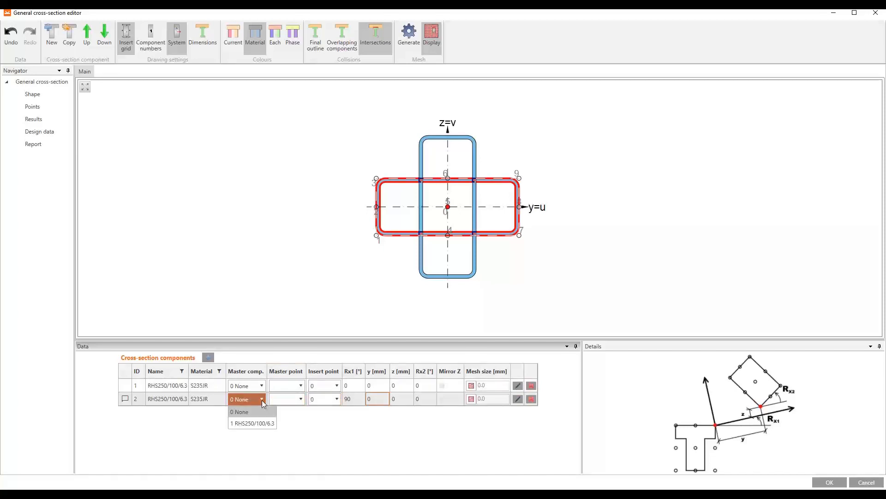
click(250, 423)
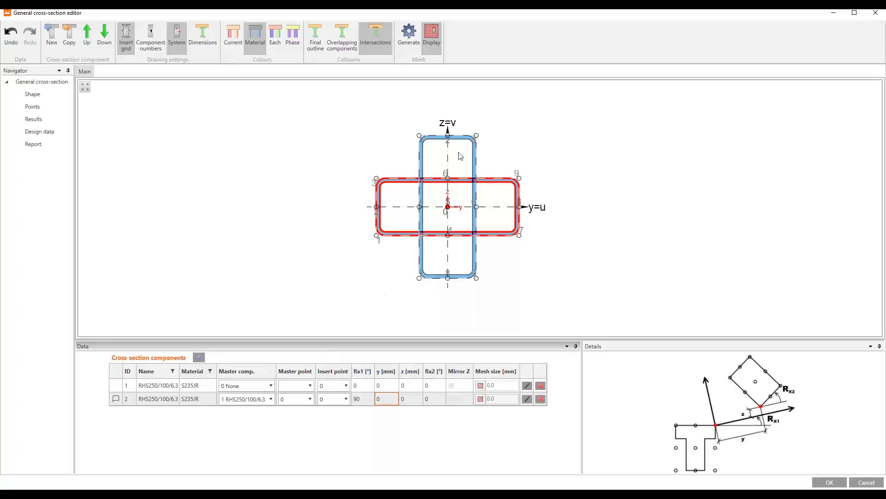
scroll(460, 156, up, 2)
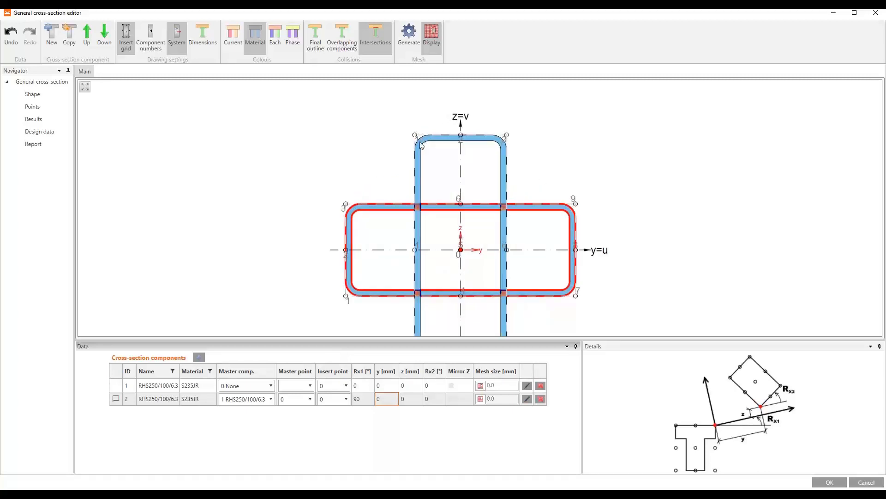
click(306, 399)
click(309, 400)
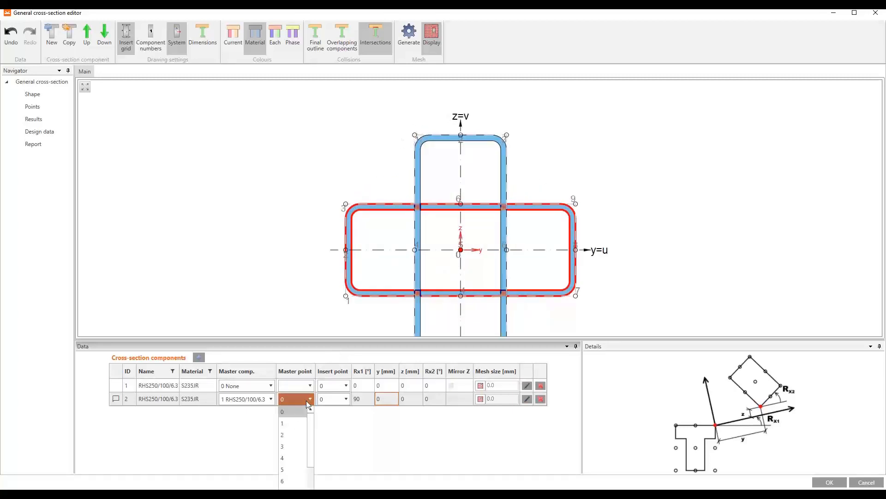
click(290, 424)
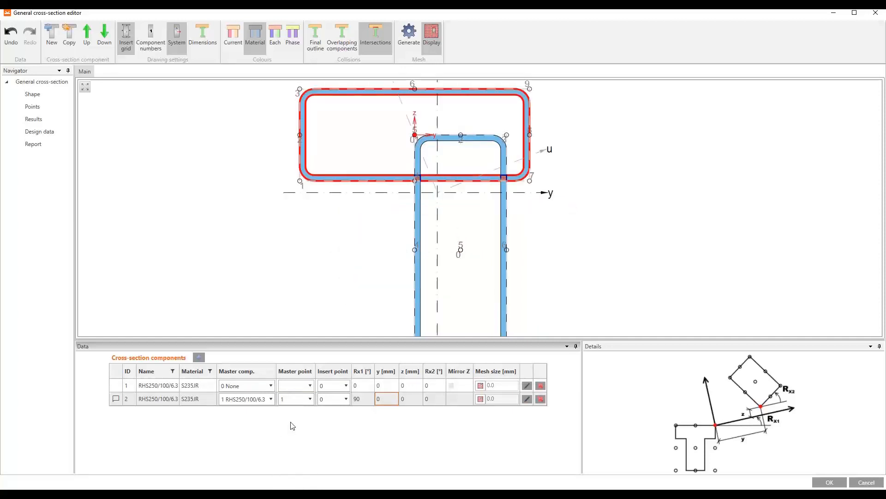
click(318, 398)
click(330, 401)
click(323, 481)
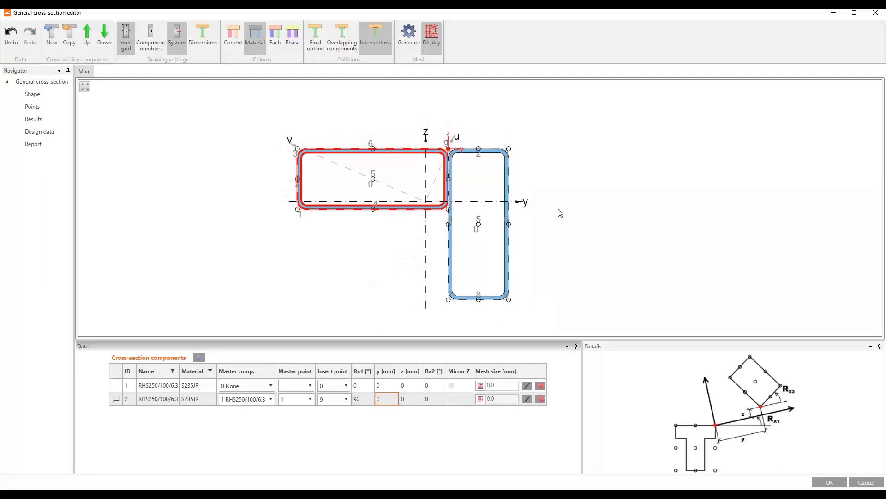
- Check the contact between the two hollow sections, then accept the general cross-section for member B
scroll(454, 157, up, 5)
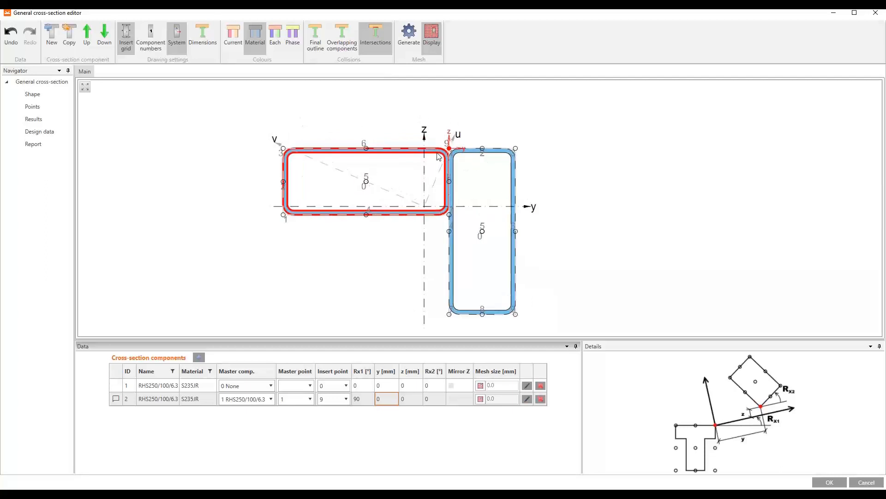
scroll(455, 157, up, 2)
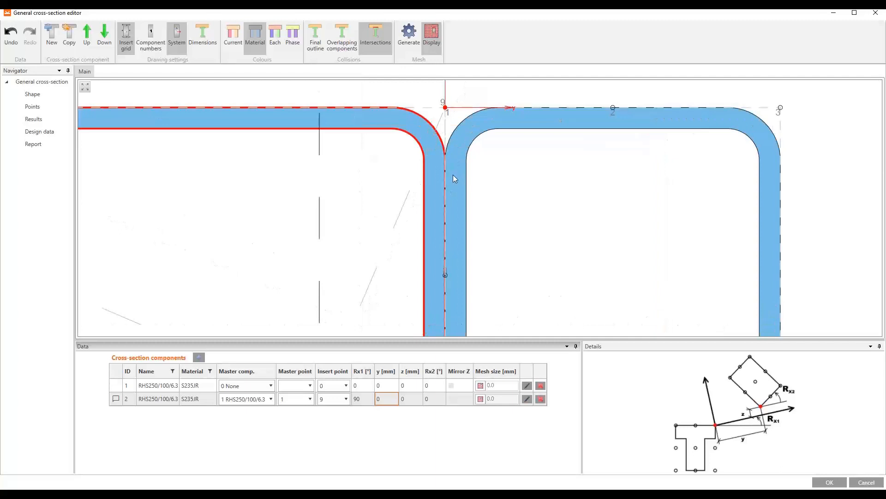
scroll(452, 168, down, 3)
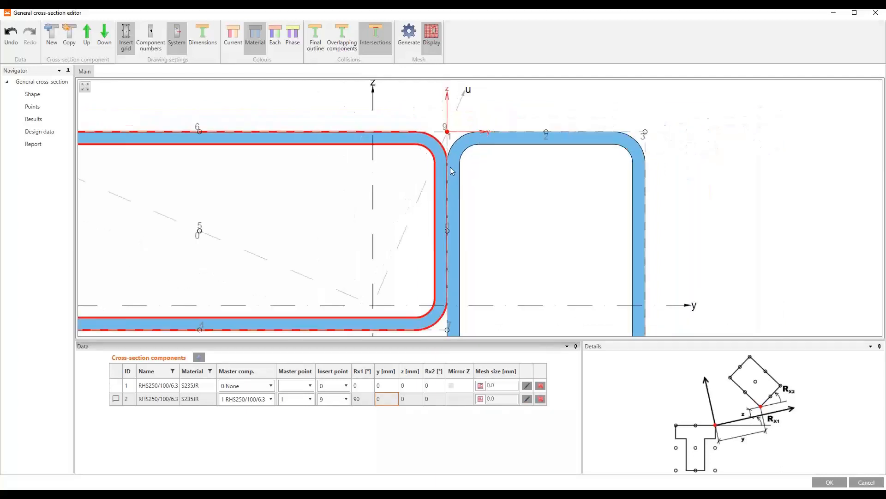
scroll(452, 170, up, 2)
scroll(454, 173, down, 5)
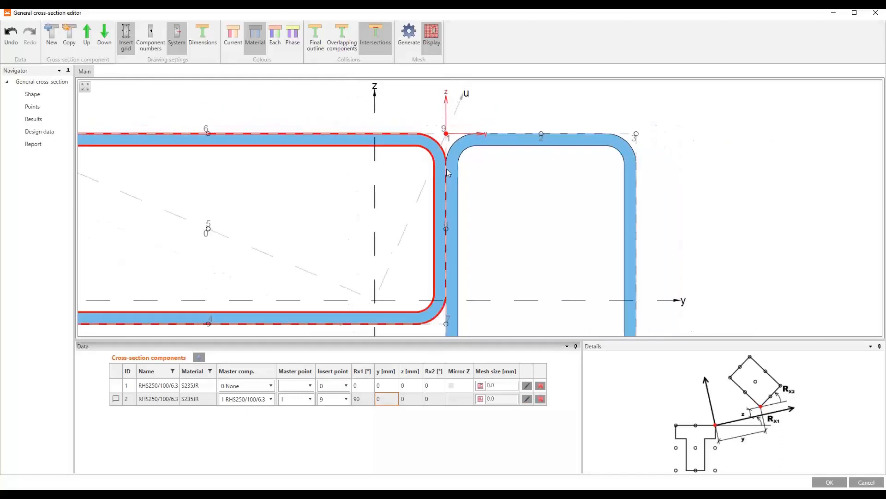
middle_drag(407, 244, 442, 215)
click(830, 482)
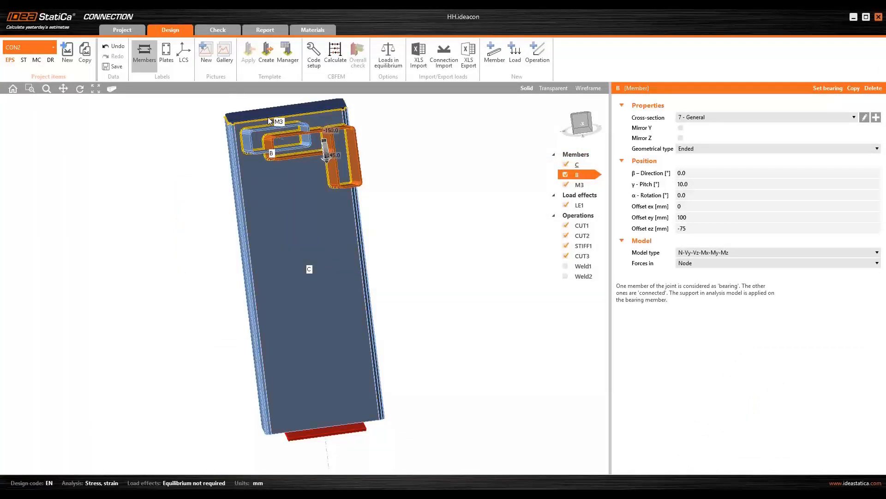
- Switch to project item CON1 and examine member B's general cross-section and its LE1 load effect
click(44, 47)
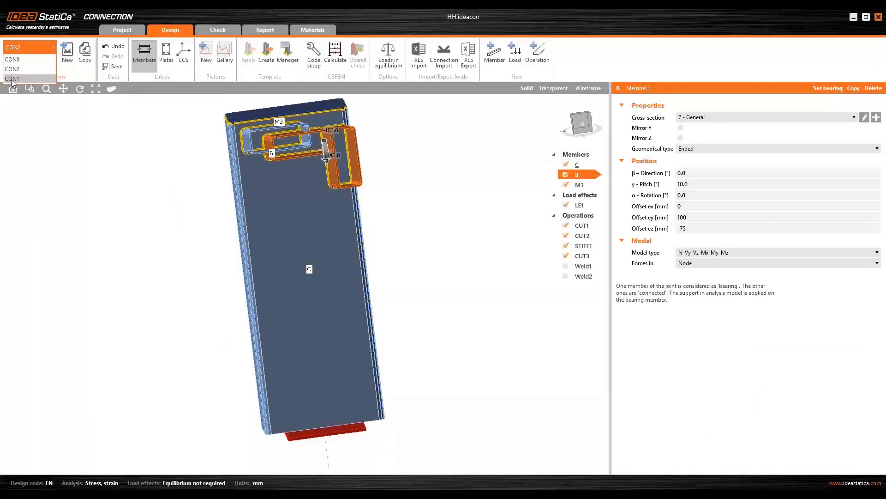
click(12, 79)
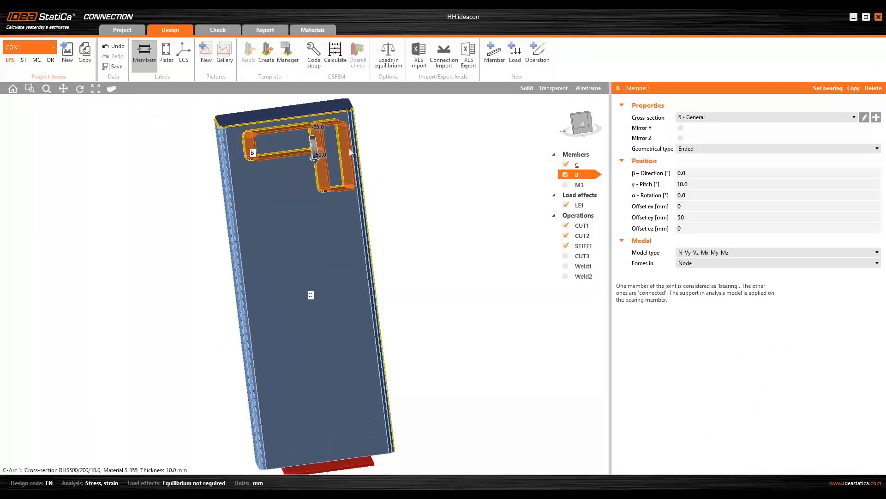
right_drag(275, 179, 300, 192)
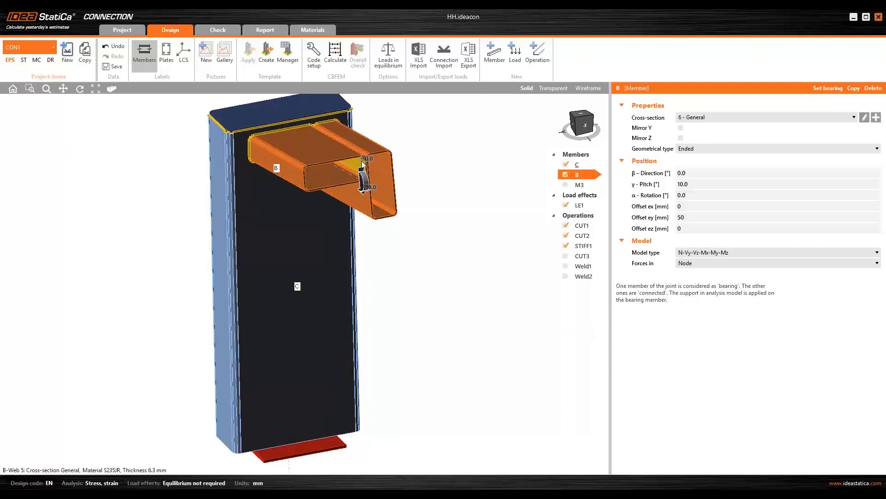
scroll(337, 132, up, 4)
middle_drag(375, 207, 369, 192)
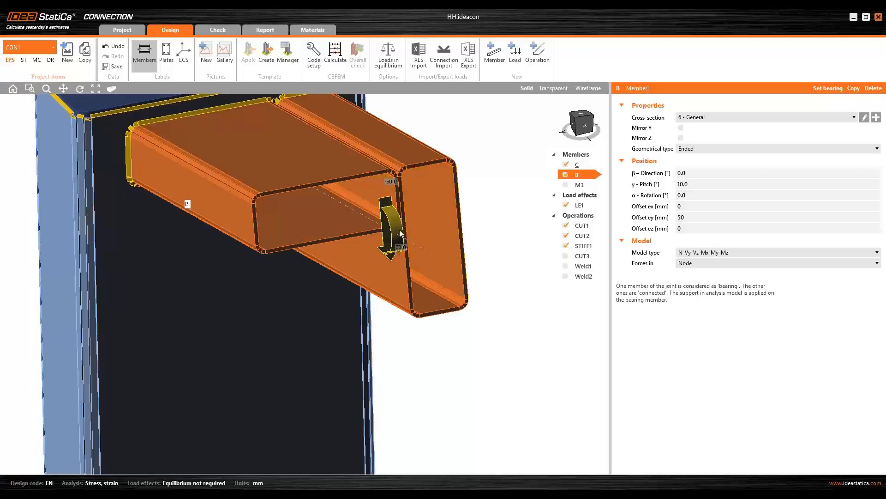
click(392, 218)
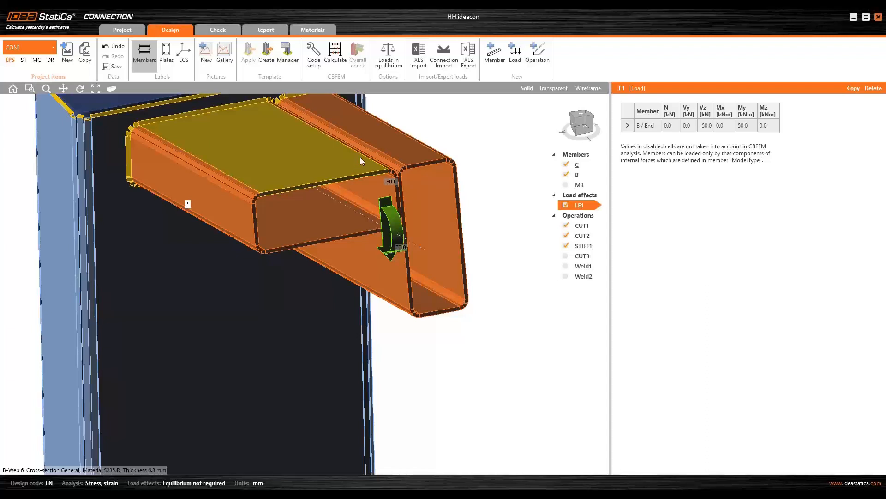
scroll(279, 171, down, 4)
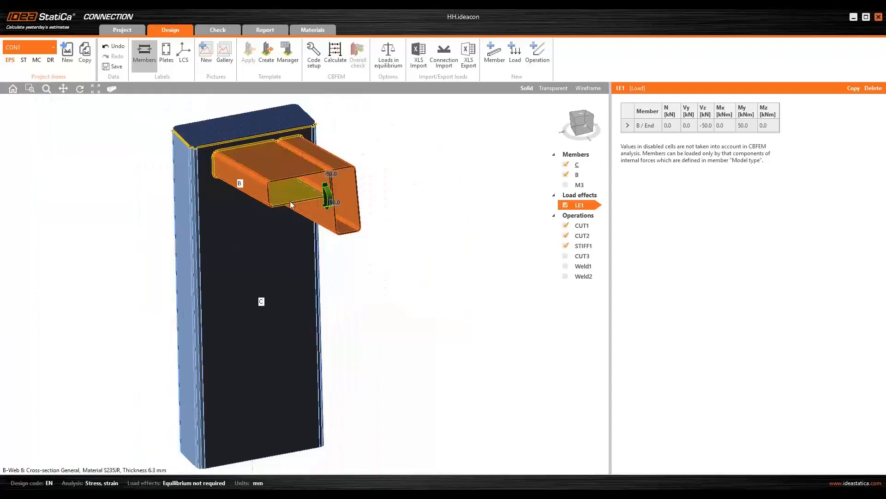
- Inspect the composed member B from below and run the CBFEM calculation for project item CON1
middle_drag(284, 206, 302, 184)
middle_drag(266, 229, 271, 288)
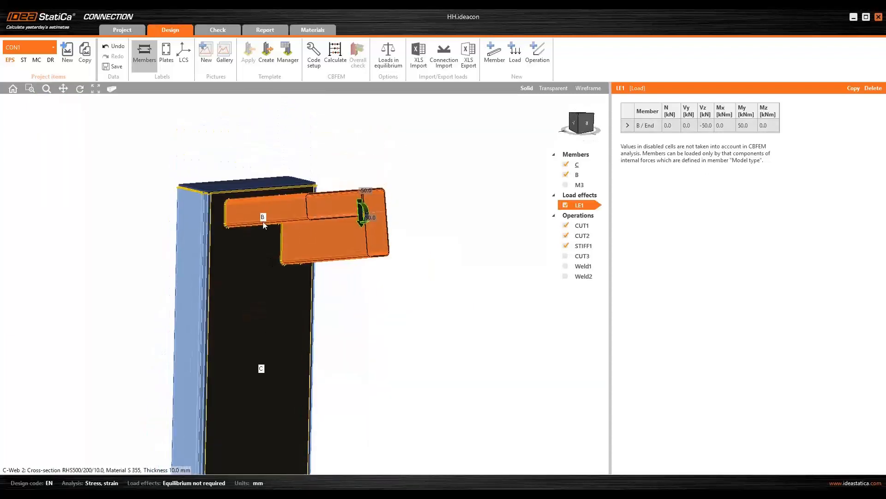
click(209, 32)
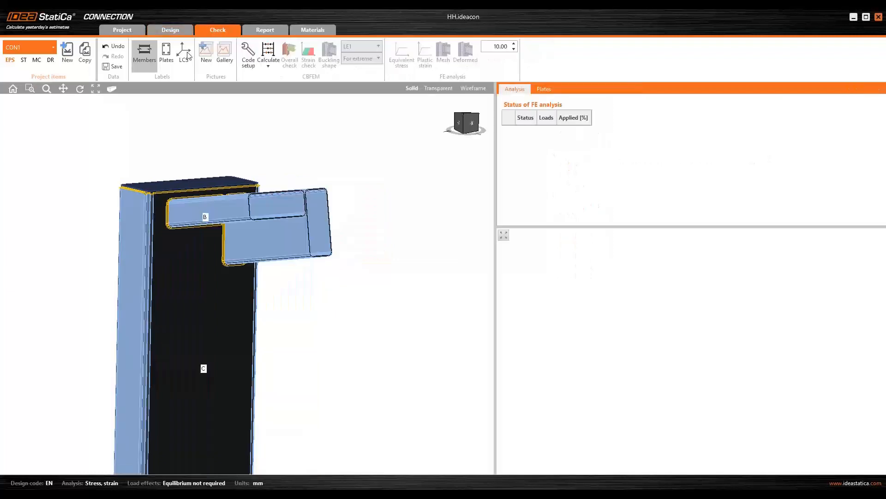
click(269, 54)
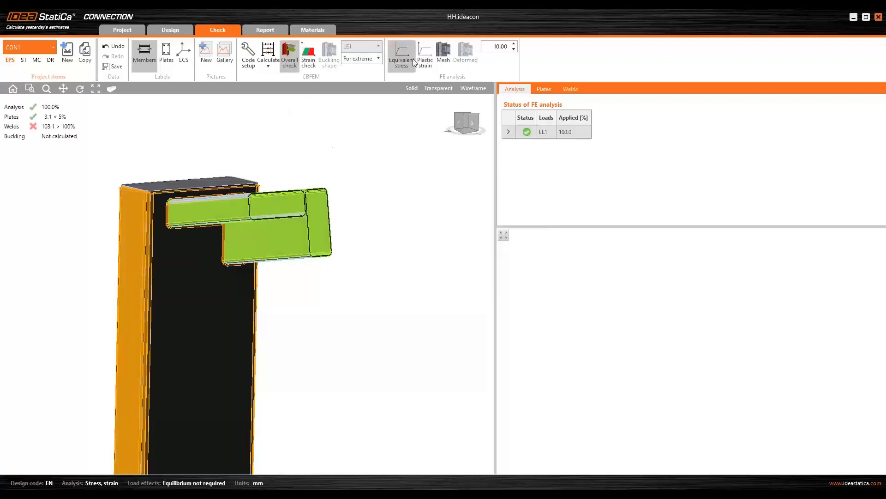
- Display the equivalent stress with the finite element mesh on the deformed shape and examine both members
click(410, 62)
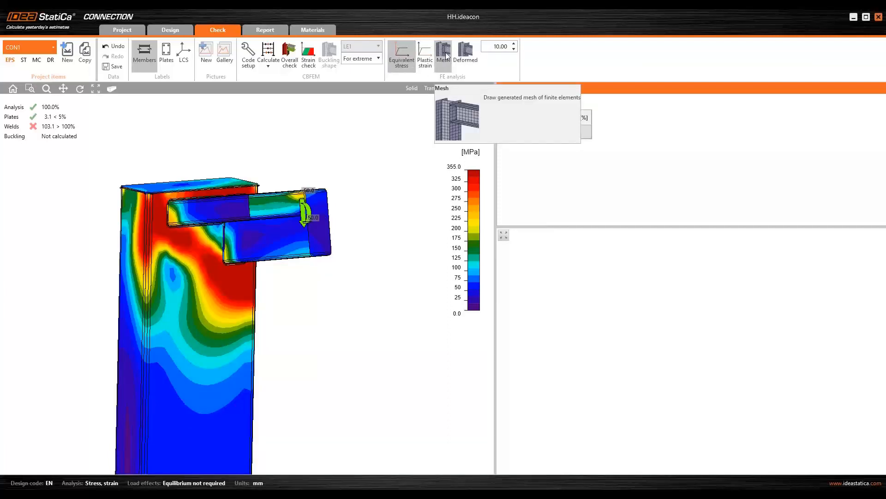
click(464, 54)
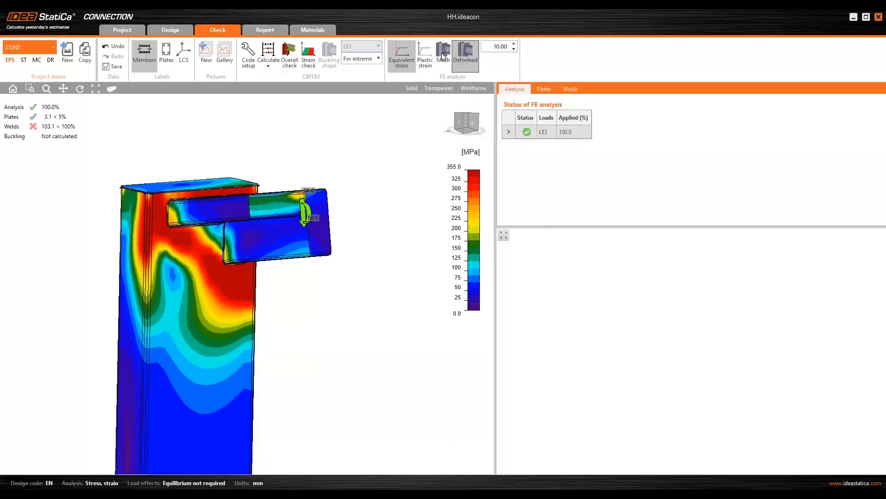
click(443, 54)
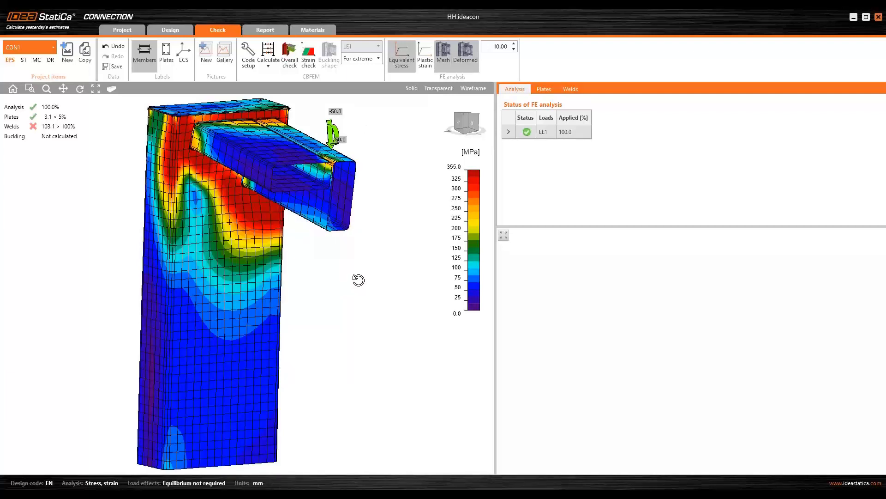
drag(358, 279, 321, 283)
scroll(317, 273, down, 3)
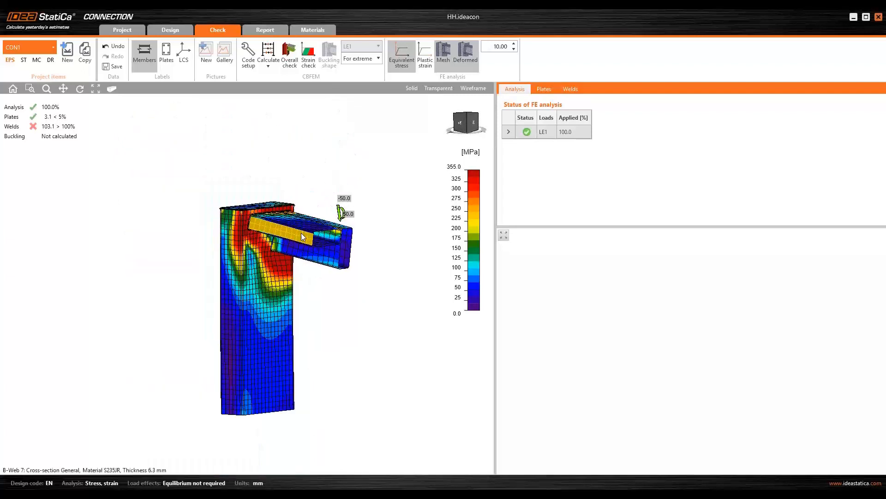
scroll(303, 236, up, 2)
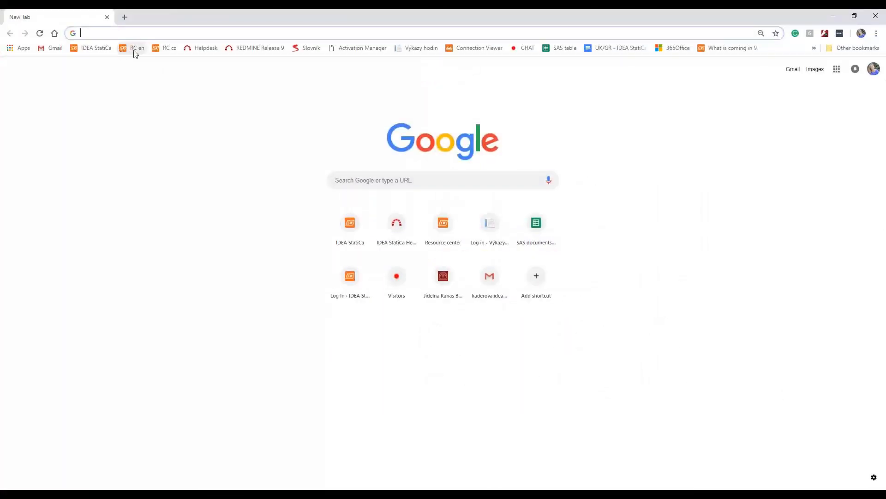
- Switch to Chrome and skim the Resource center's Connection FAQ article "How to create and use a custom cross-section" under Geometry
click(134, 49)
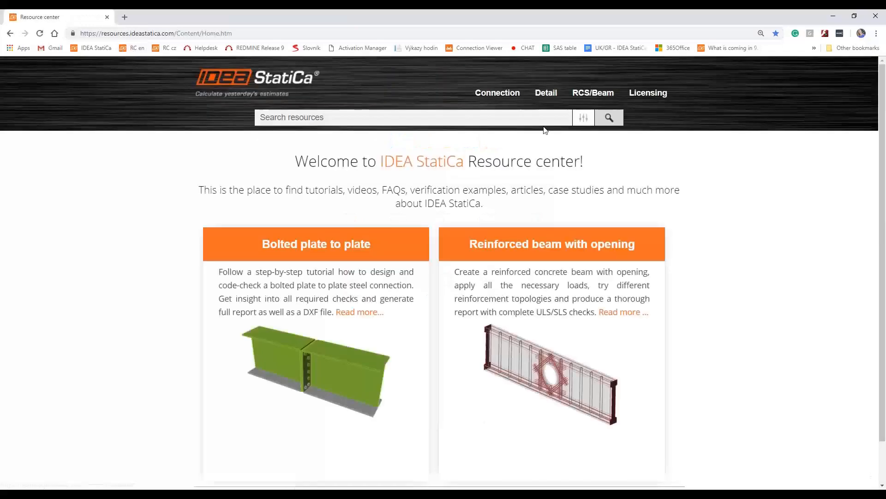
mouse_move(499, 93)
mouse_move(498, 149)
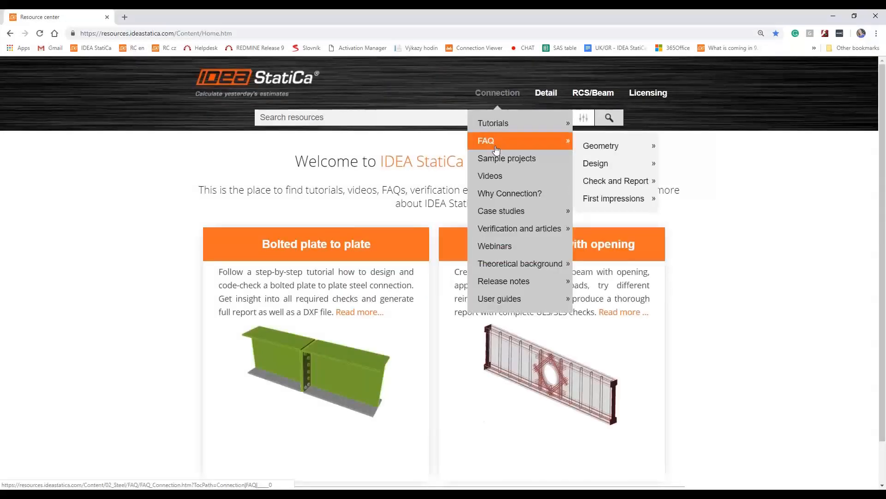
mouse_move(600, 150)
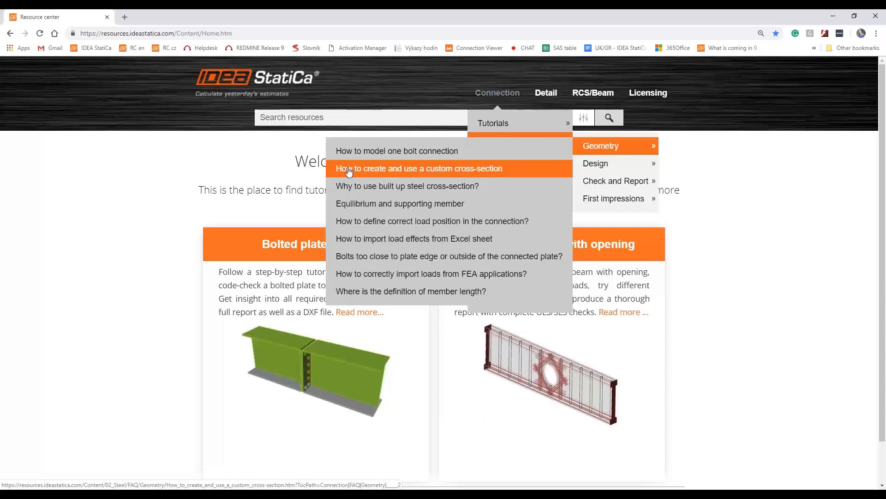
click(410, 170)
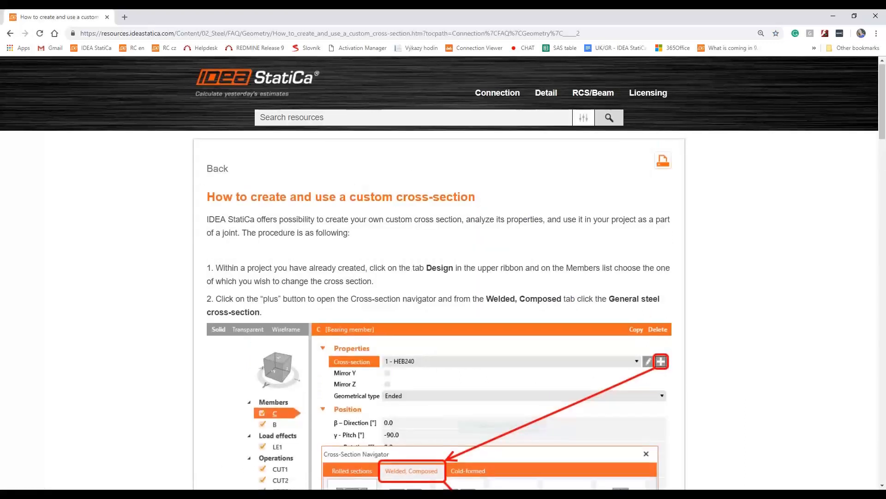
scroll(354, 194, down, 20)
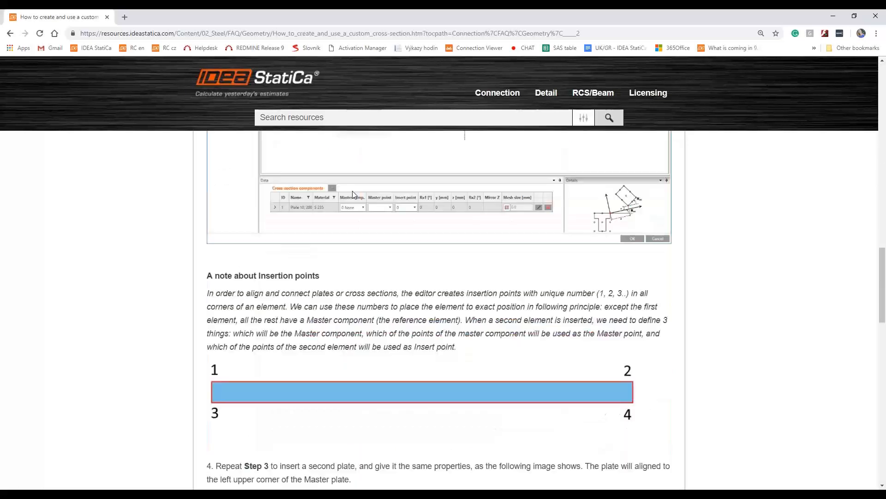
scroll(354, 194, down, 15)
scroll(353, 194, up, 20)
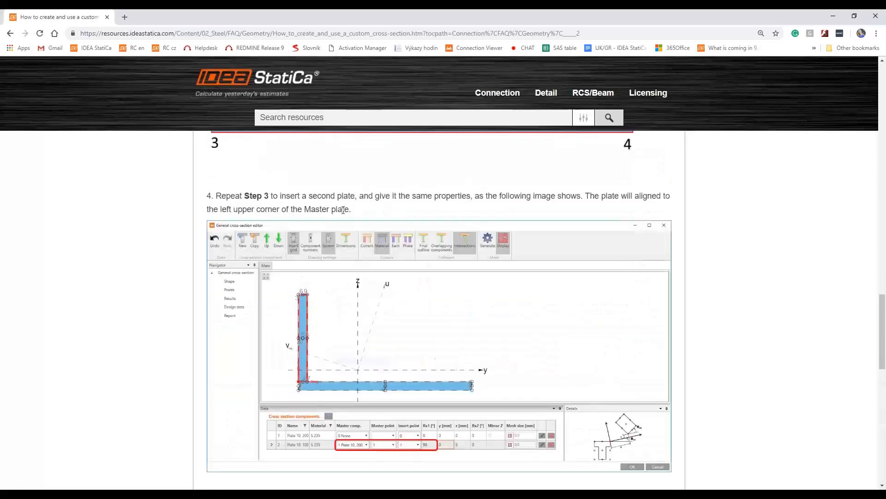
scroll(351, 198, up, 20)
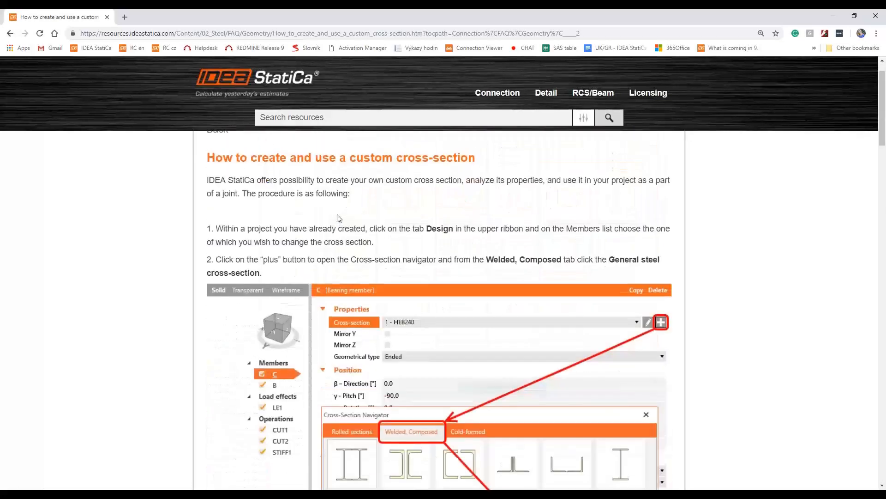
- Open the Eurocode tutorial "General 3D joint" and read through to the final cross-section design for member SL
mouse_move(494, 124)
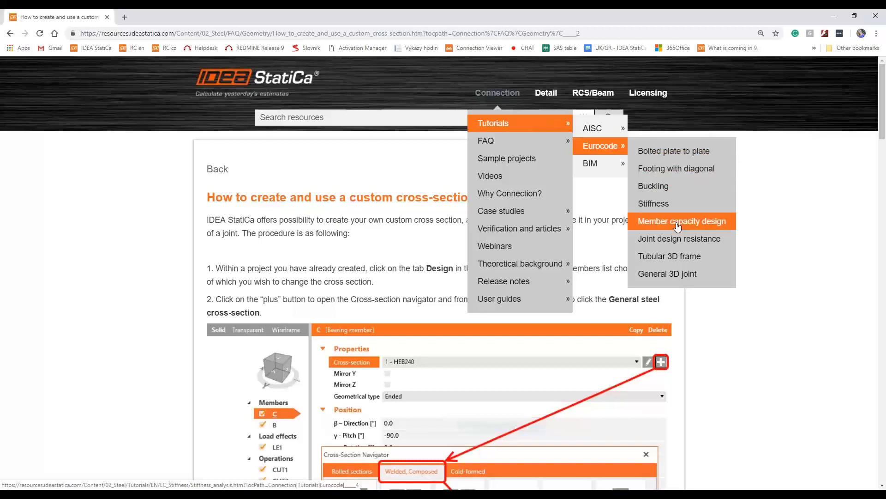
click(679, 280)
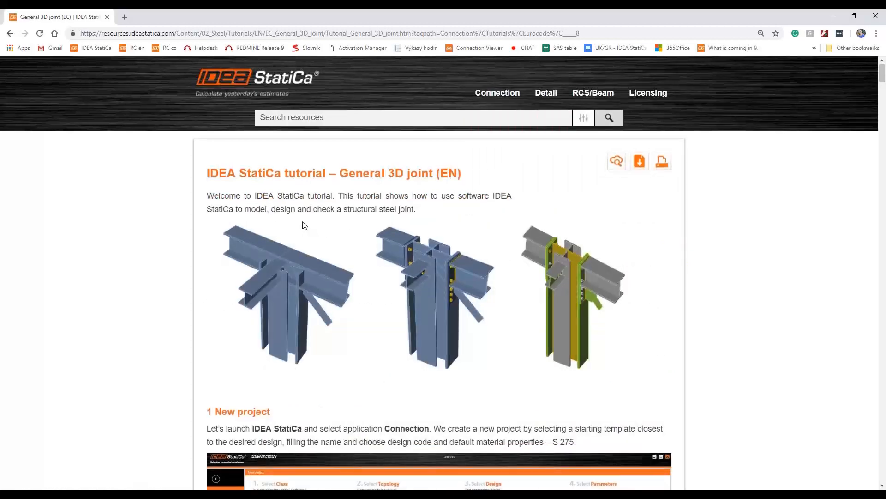
scroll(303, 223, down, 1)
scroll(480, 218, down, 15)
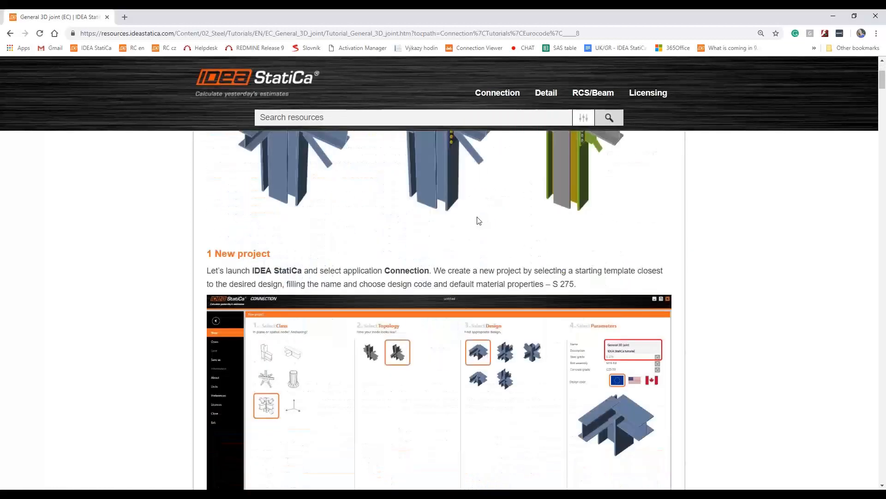
scroll(461, 226, down, 6)
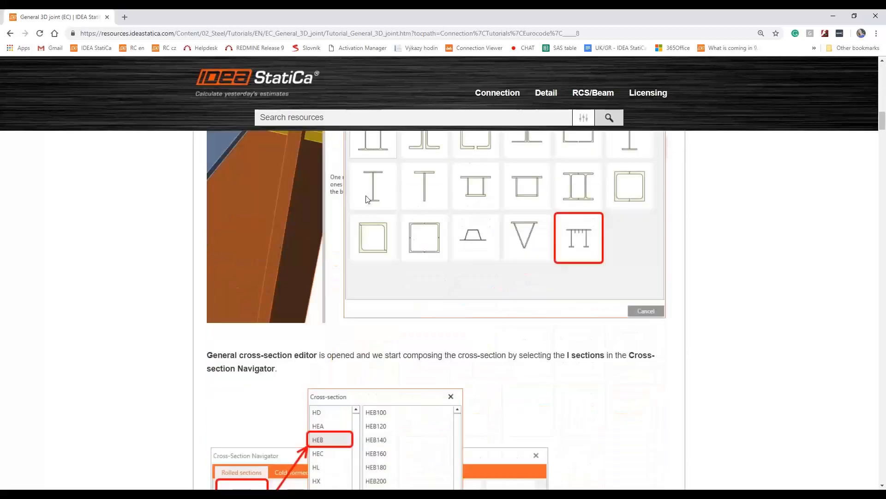
scroll(455, 228, down, 6)
scroll(455, 231, down, 12)
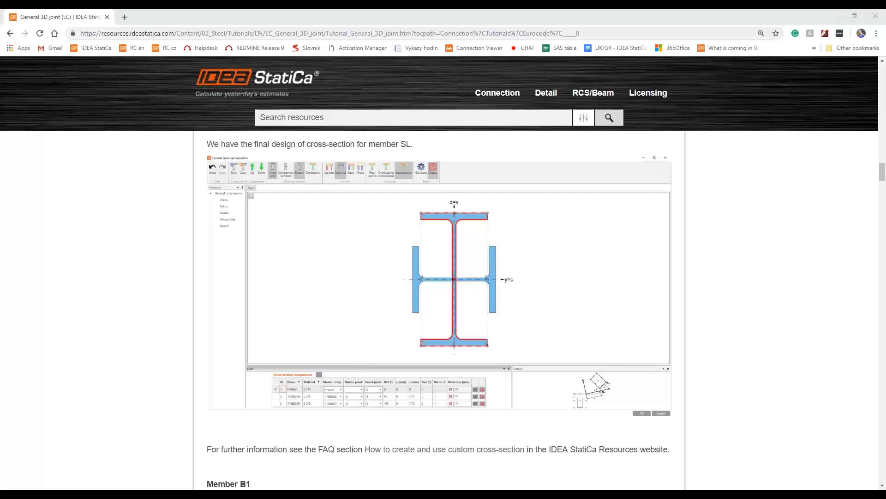
- Return to the Resource center home page and open the main IDEA StatiCa website in a new tab
click(247, 84)
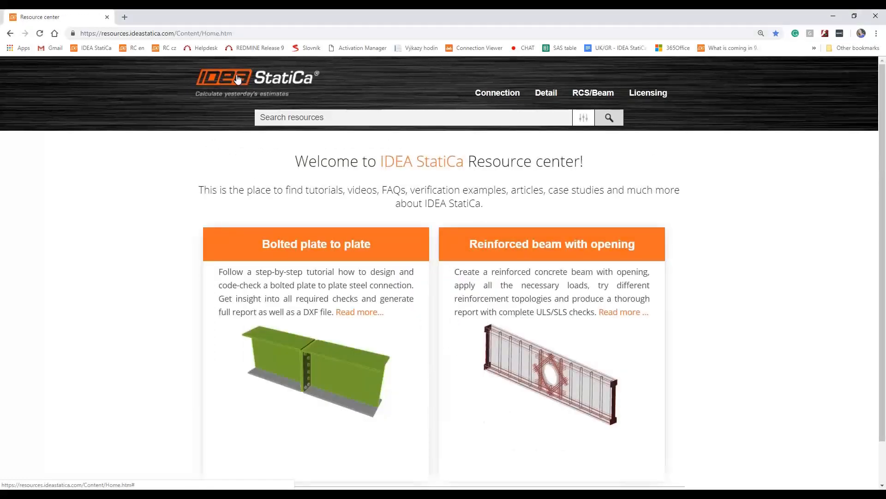
click(125, 17)
click(92, 51)
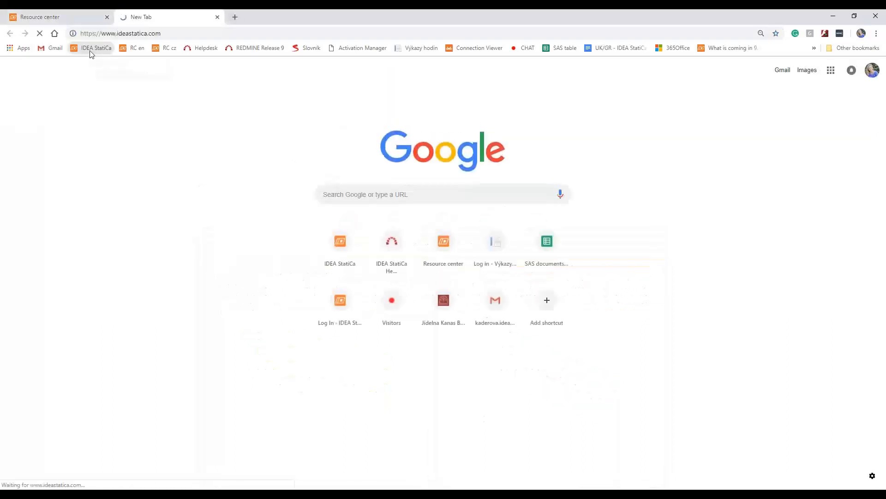
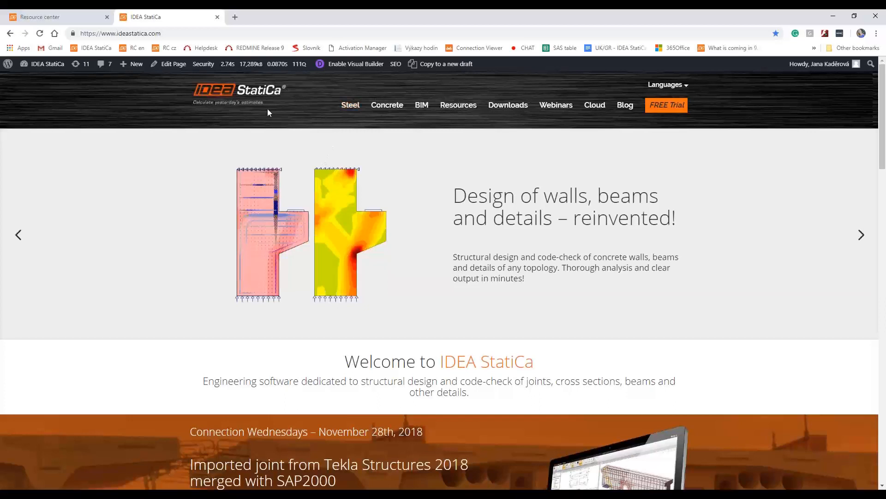
- Open the website's BIM links page and look through the list of linked third-party programs
click(427, 108)
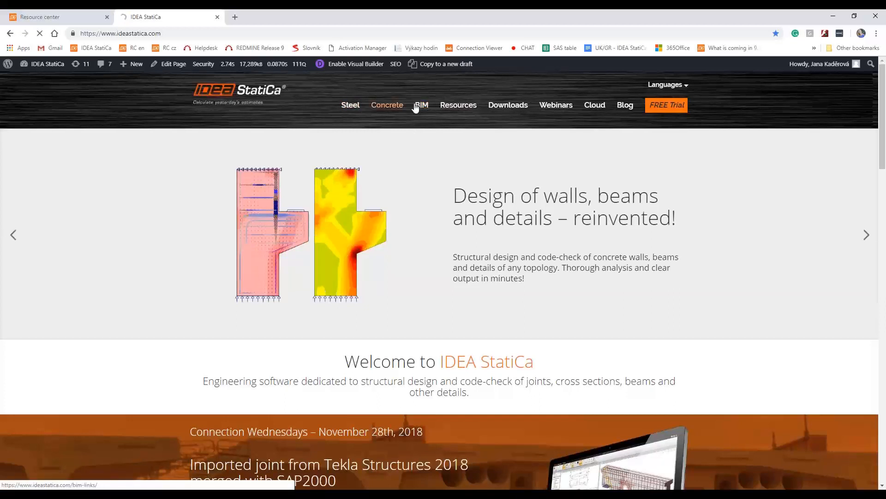
scroll(254, 192, down, 5)
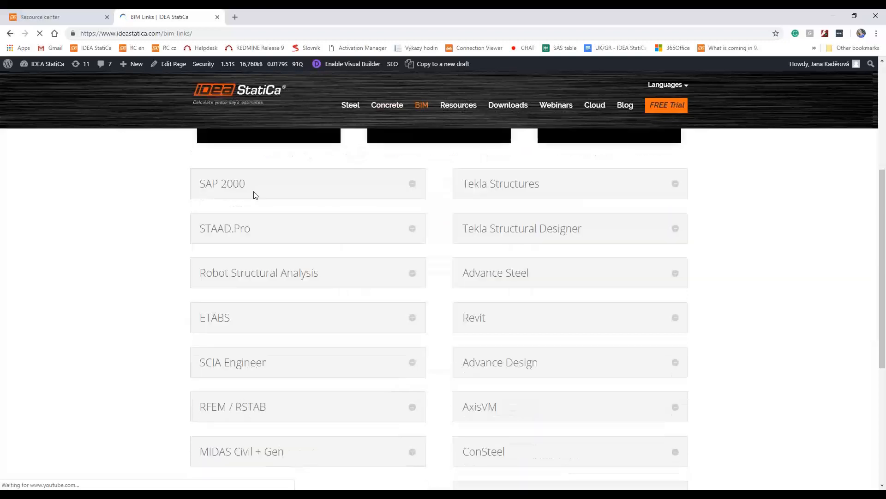
scroll(363, 185, down, 1)
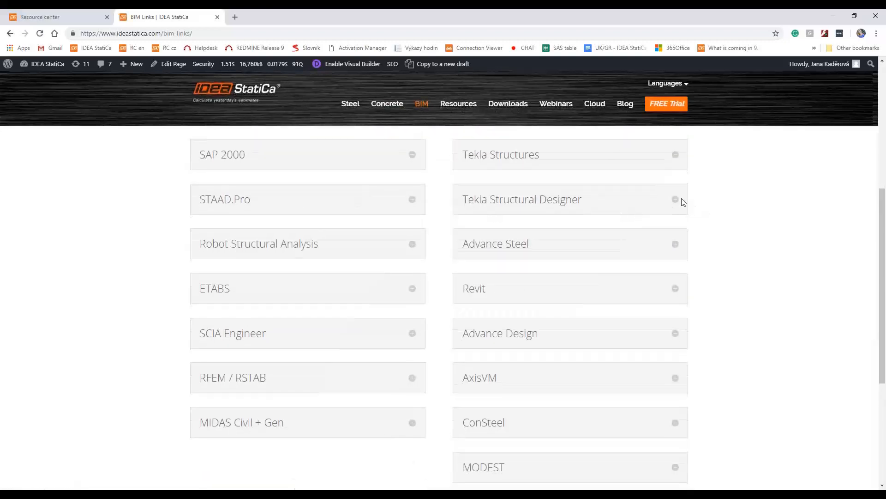
scroll(683, 202, down, 2)
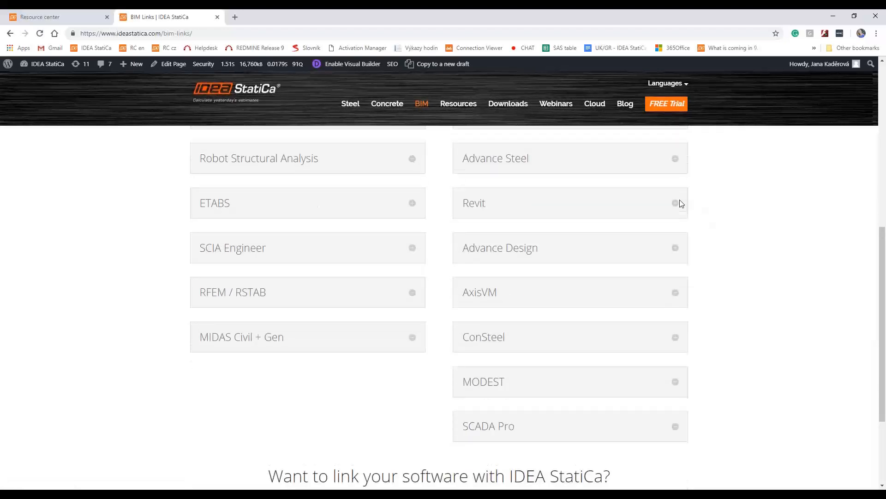
scroll(681, 204, up, 2)
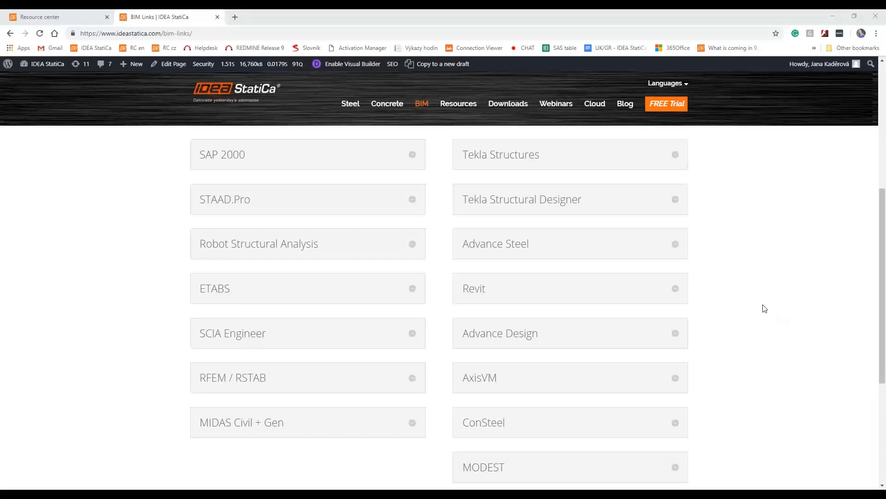
- Expand the SAP 2000 entry and review its supported versions, workflow overview and tutorial link
scroll(765, 309, up, 2)
click(412, 249)
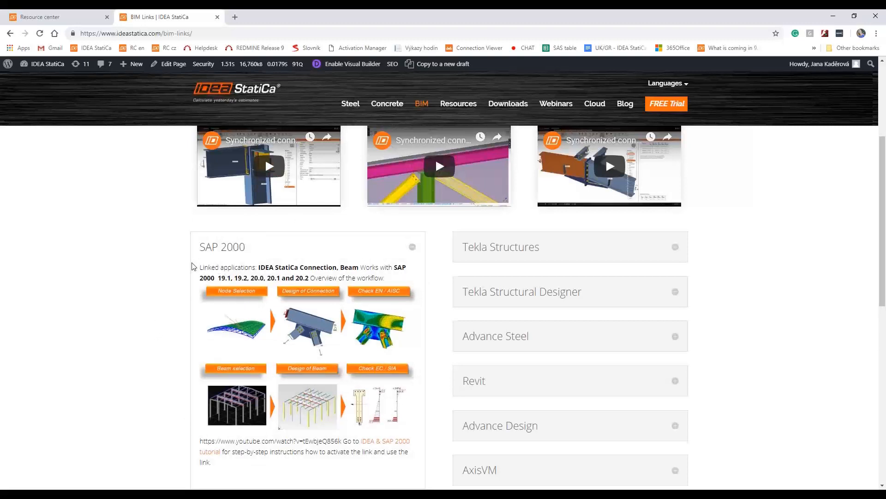
scroll(122, 249, down, 2)
scroll(124, 250, up, 2)
- Go back to the Resource center and locate the BIM category among the Connection tutorials
click(63, 14)
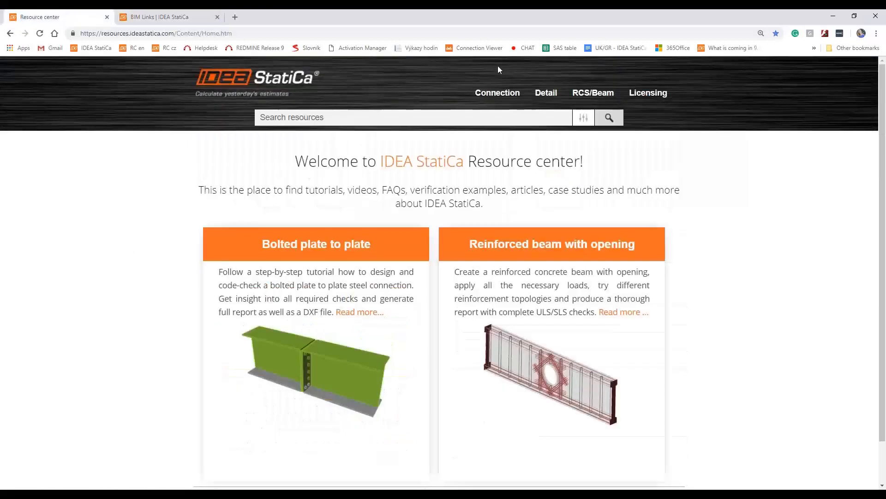
mouse_move(500, 94)
mouse_move(495, 122)
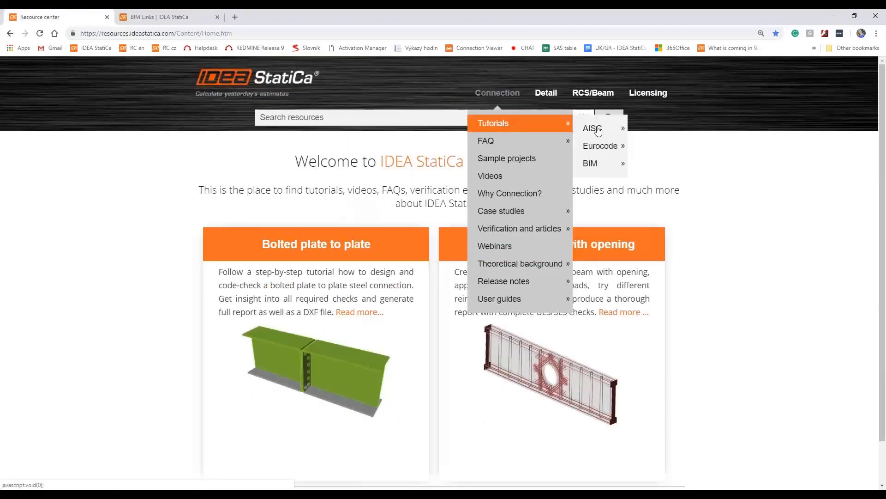
mouse_move(610, 168)
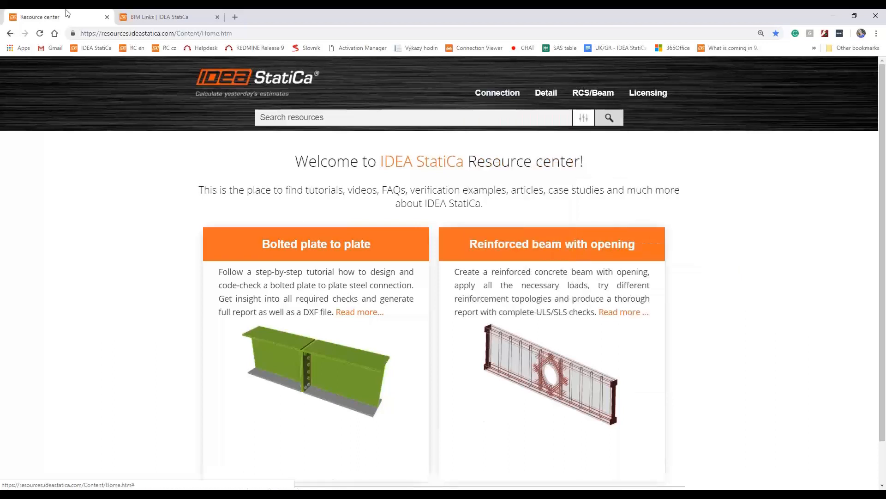
- Return to the BIM links page and look over the remaining software entries below SAP 2000
click(149, 12)
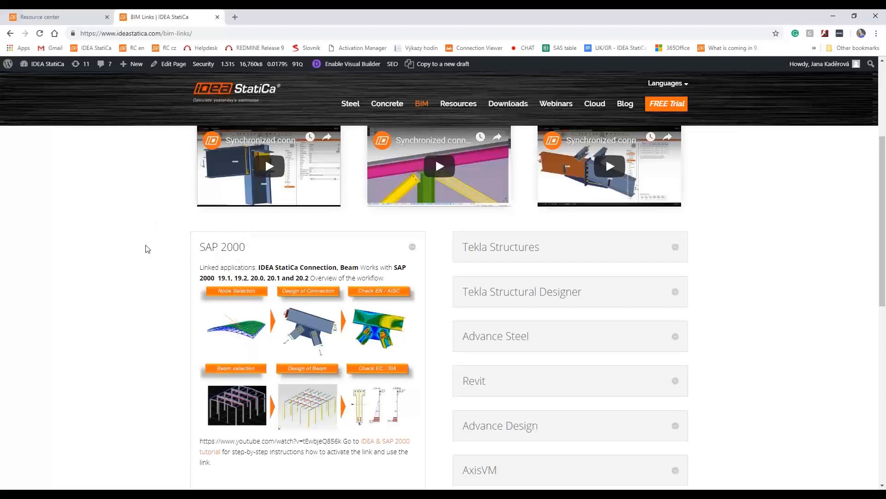
scroll(89, 272, down, 1)
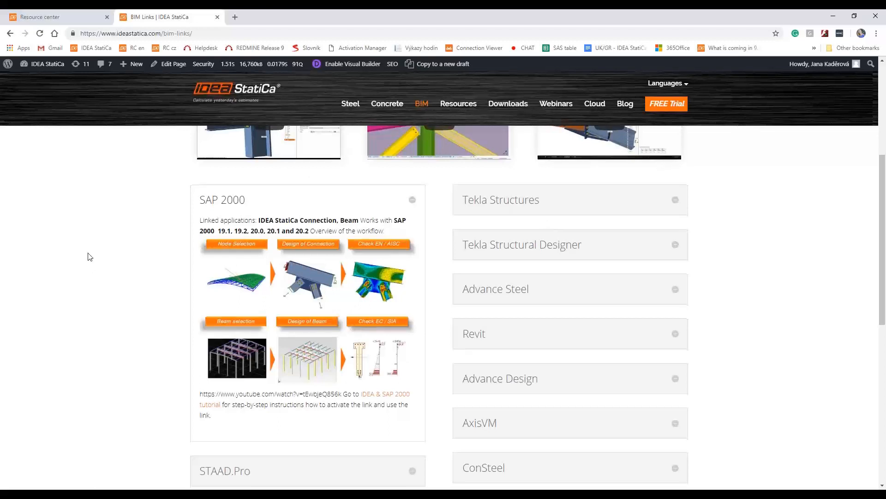
scroll(65, 253, down, 5)
scroll(67, 249, down, 1)
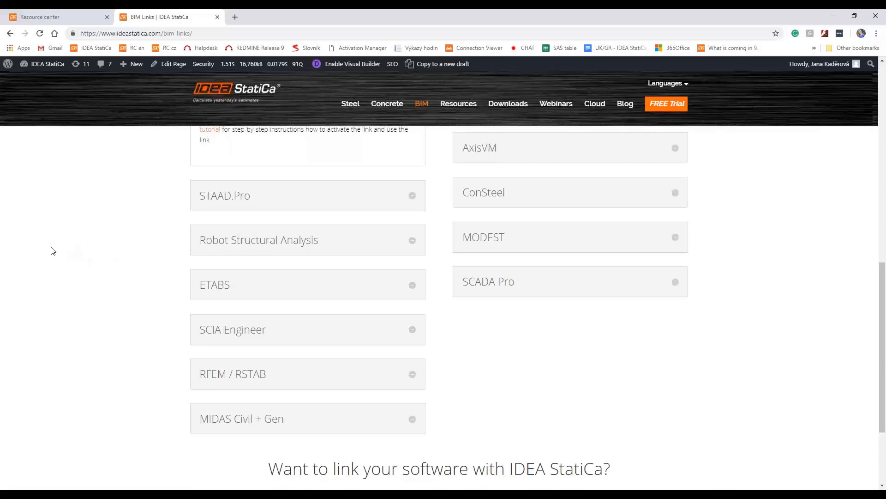
- Switch to the PowerPoint webinar presentation and start the slide show from the Q&A slide
scroll(52, 246, up, 15)
scroll(99, 425, down, 1)
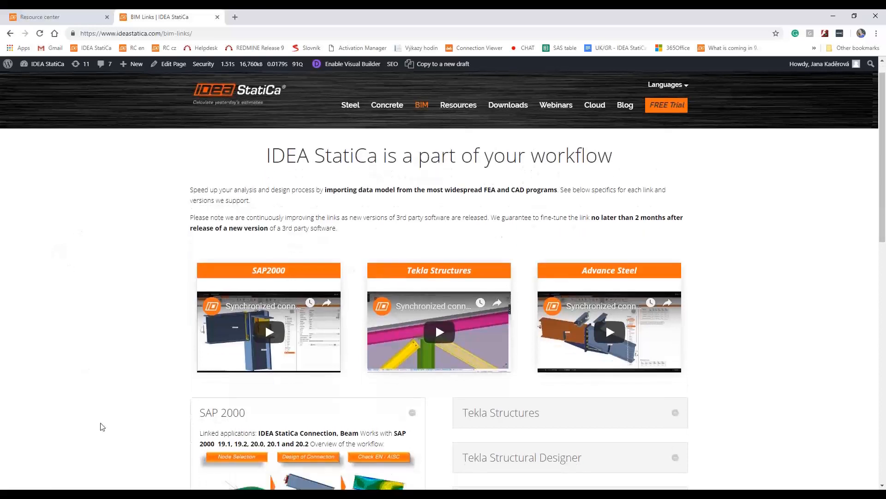
key(alt+Tab)
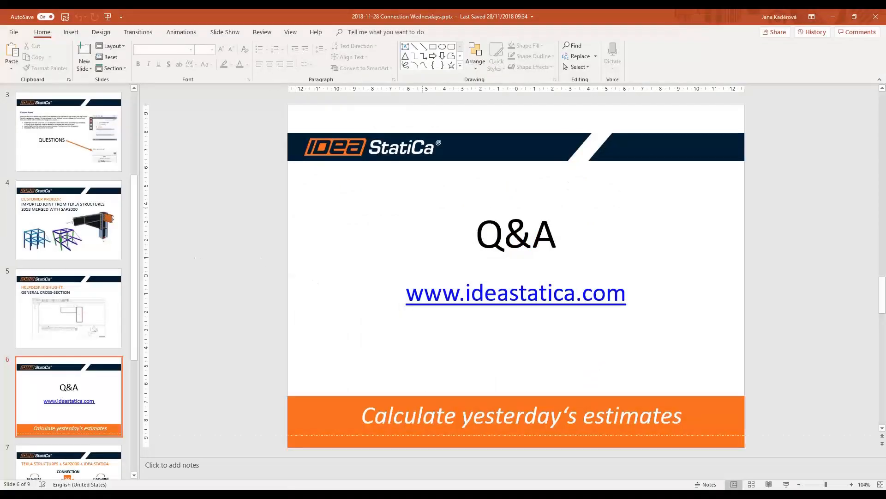
click(785, 484)
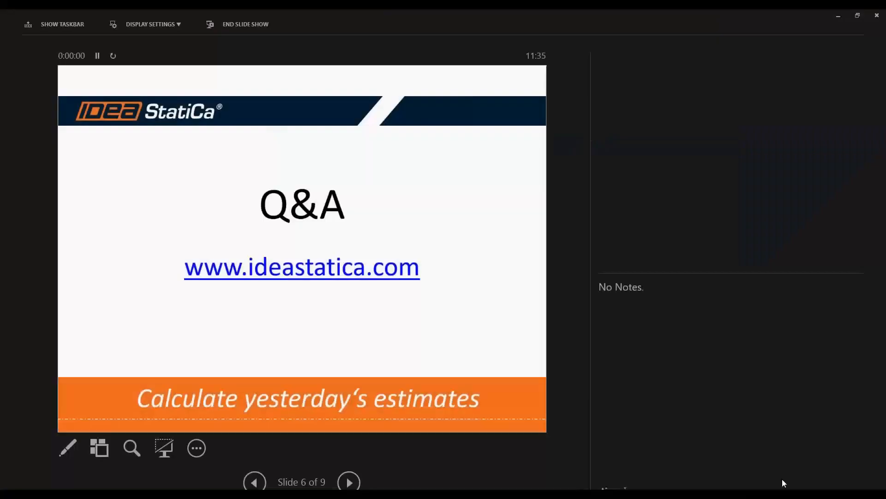
- Swap Presenter View and Slide Show so the slide fills this screen, and advance to the After the Webinar slide
click(154, 24)
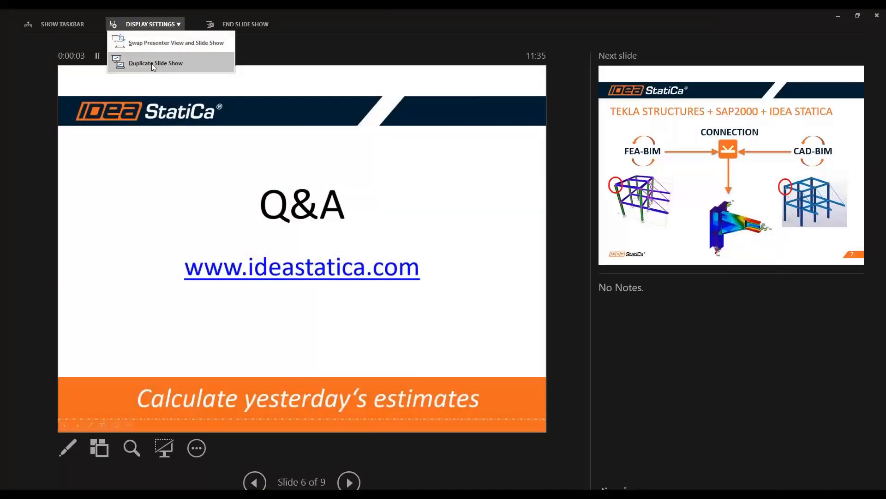
click(157, 46)
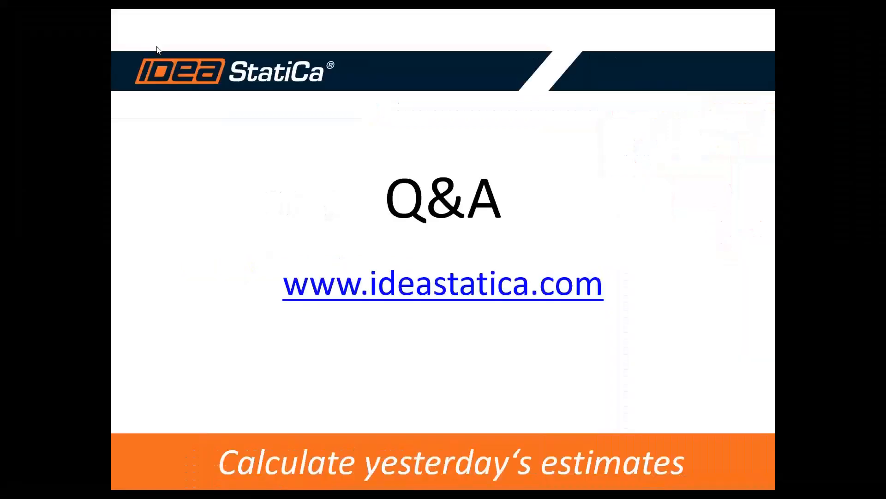
click(276, 255)
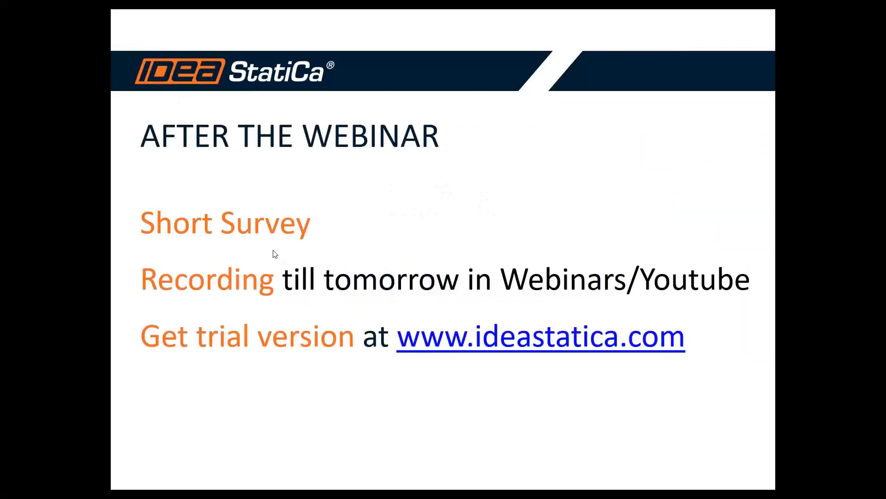